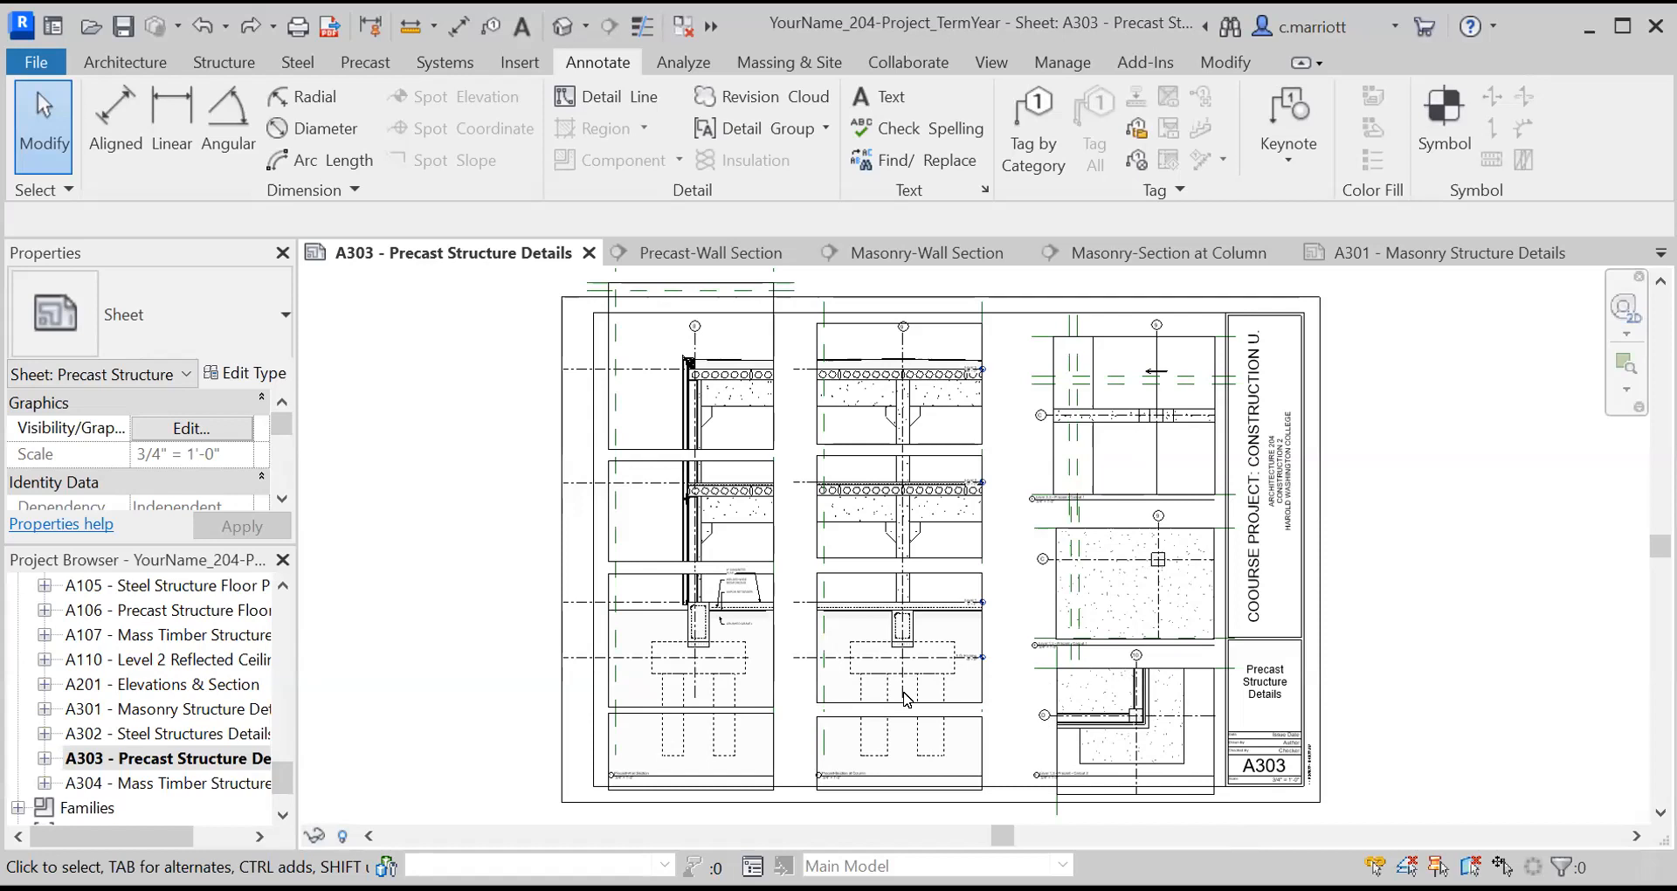
Open the floor plan view Level 1.3 - Precast - Callout 2 and fit the whole callout in the view
scroll(287, 614, "up", 7)
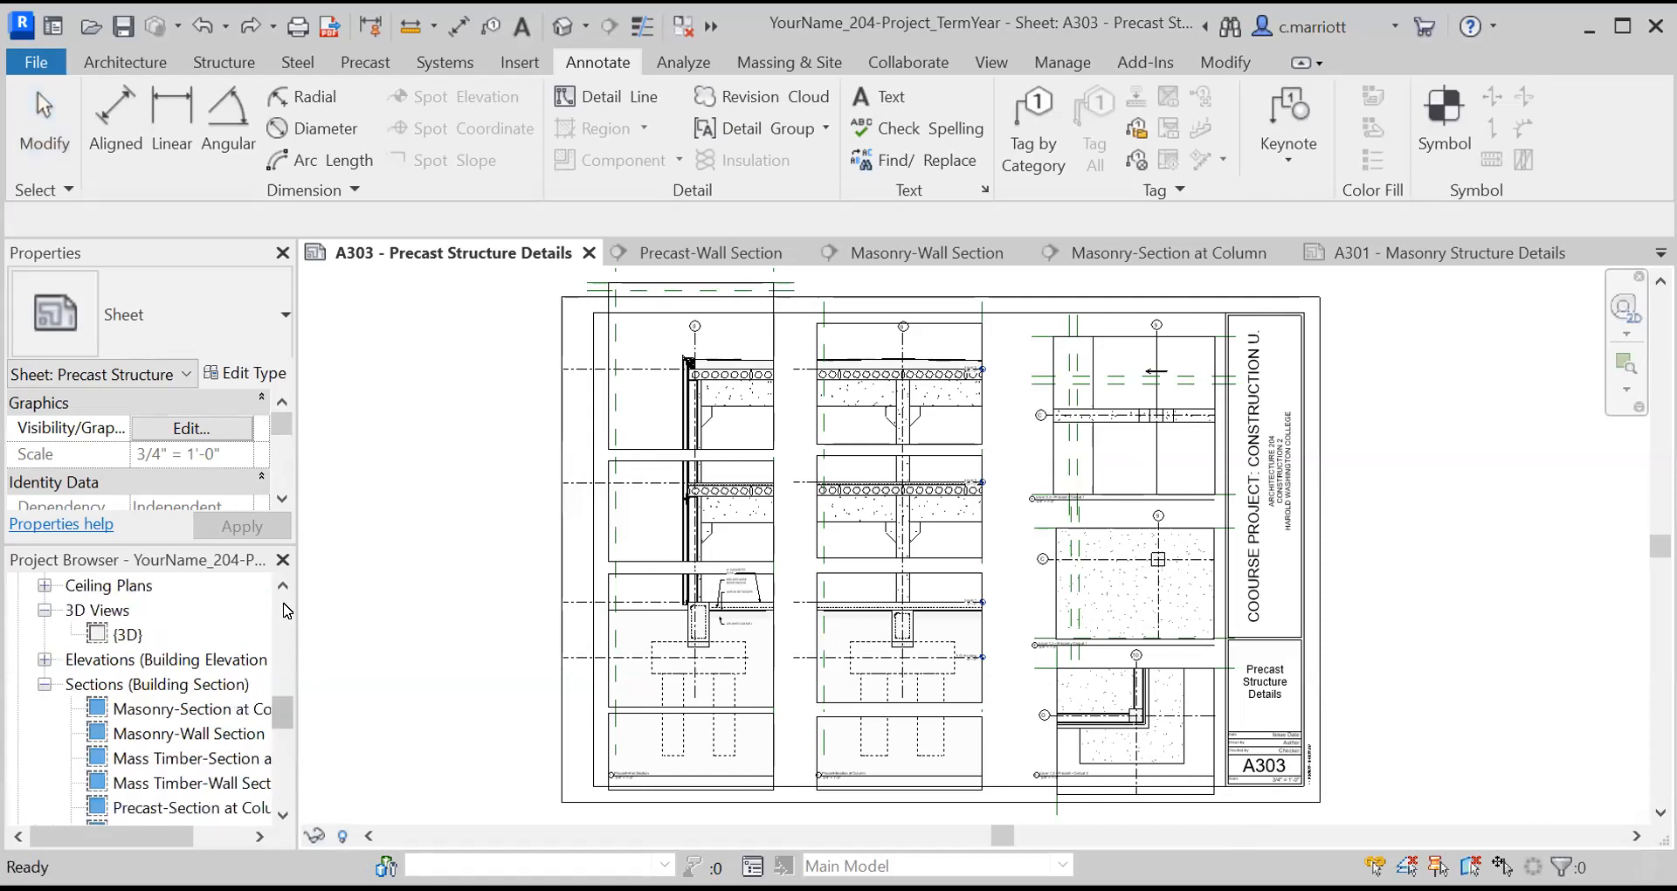
scroll(287, 611, "up", 5)
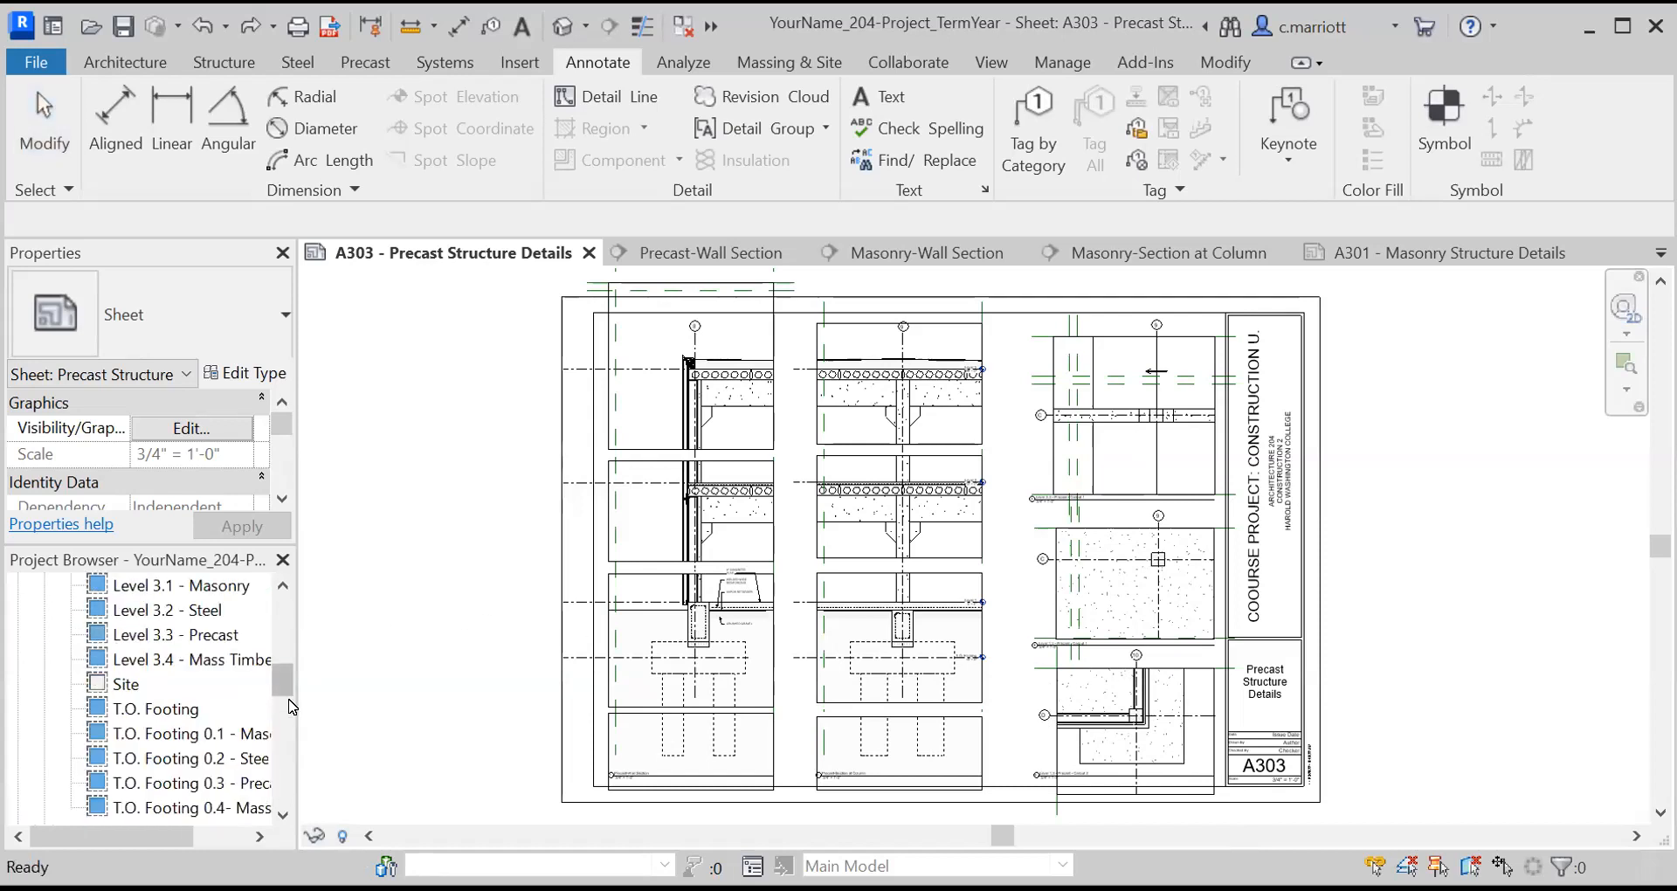
scroll(291, 618, "up", 6)
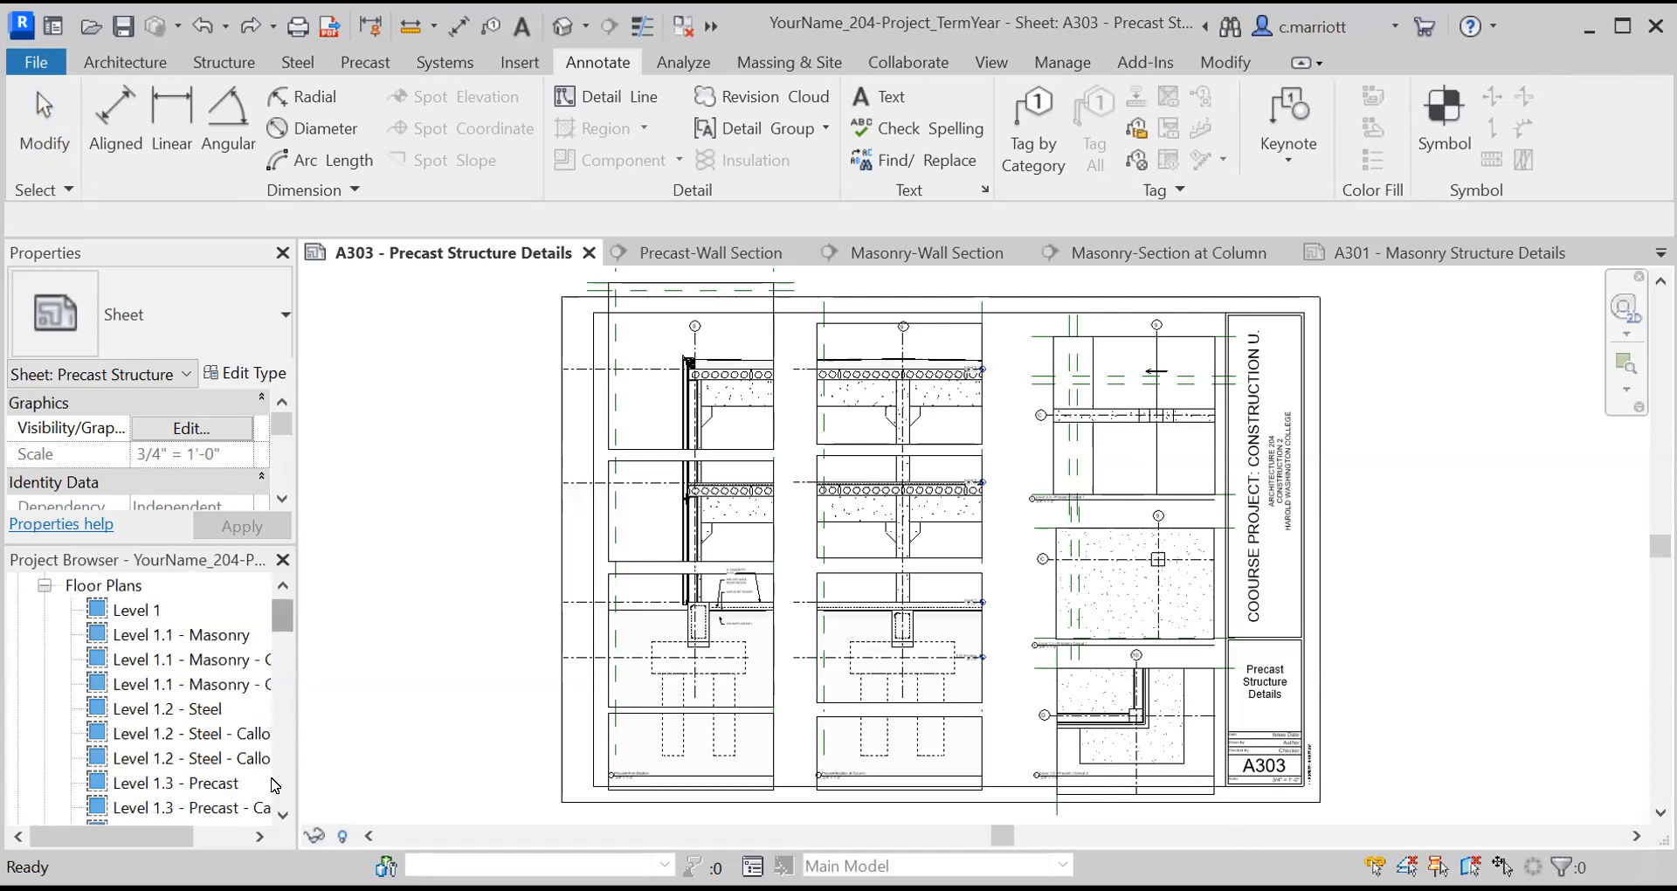
scroll(282, 814, "down", 3)
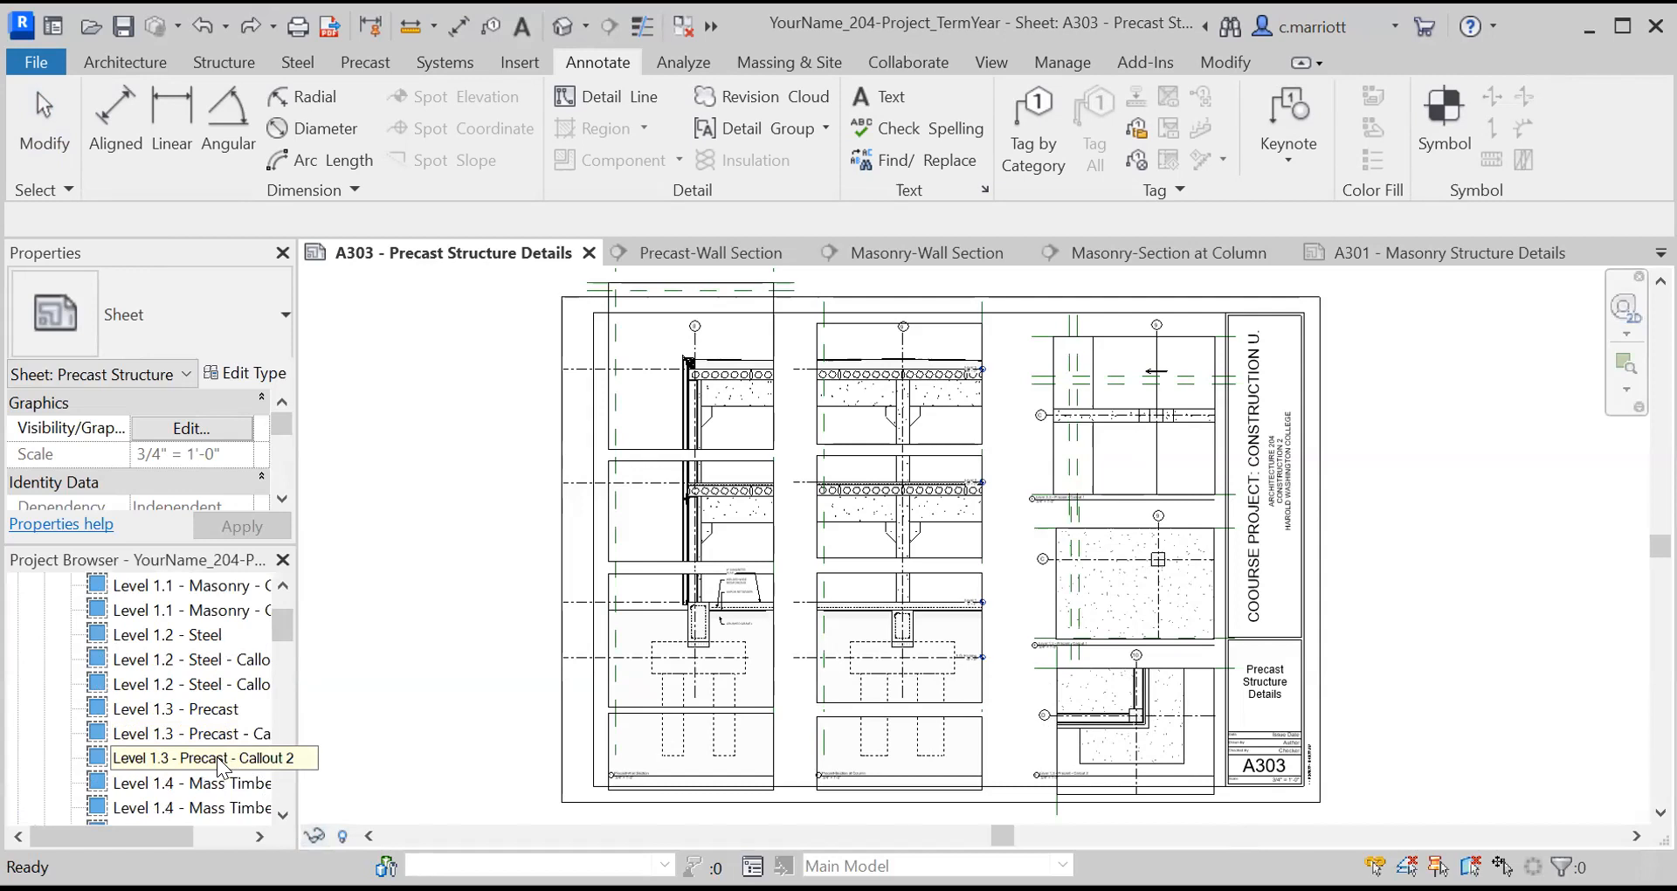
double_click(222, 769)
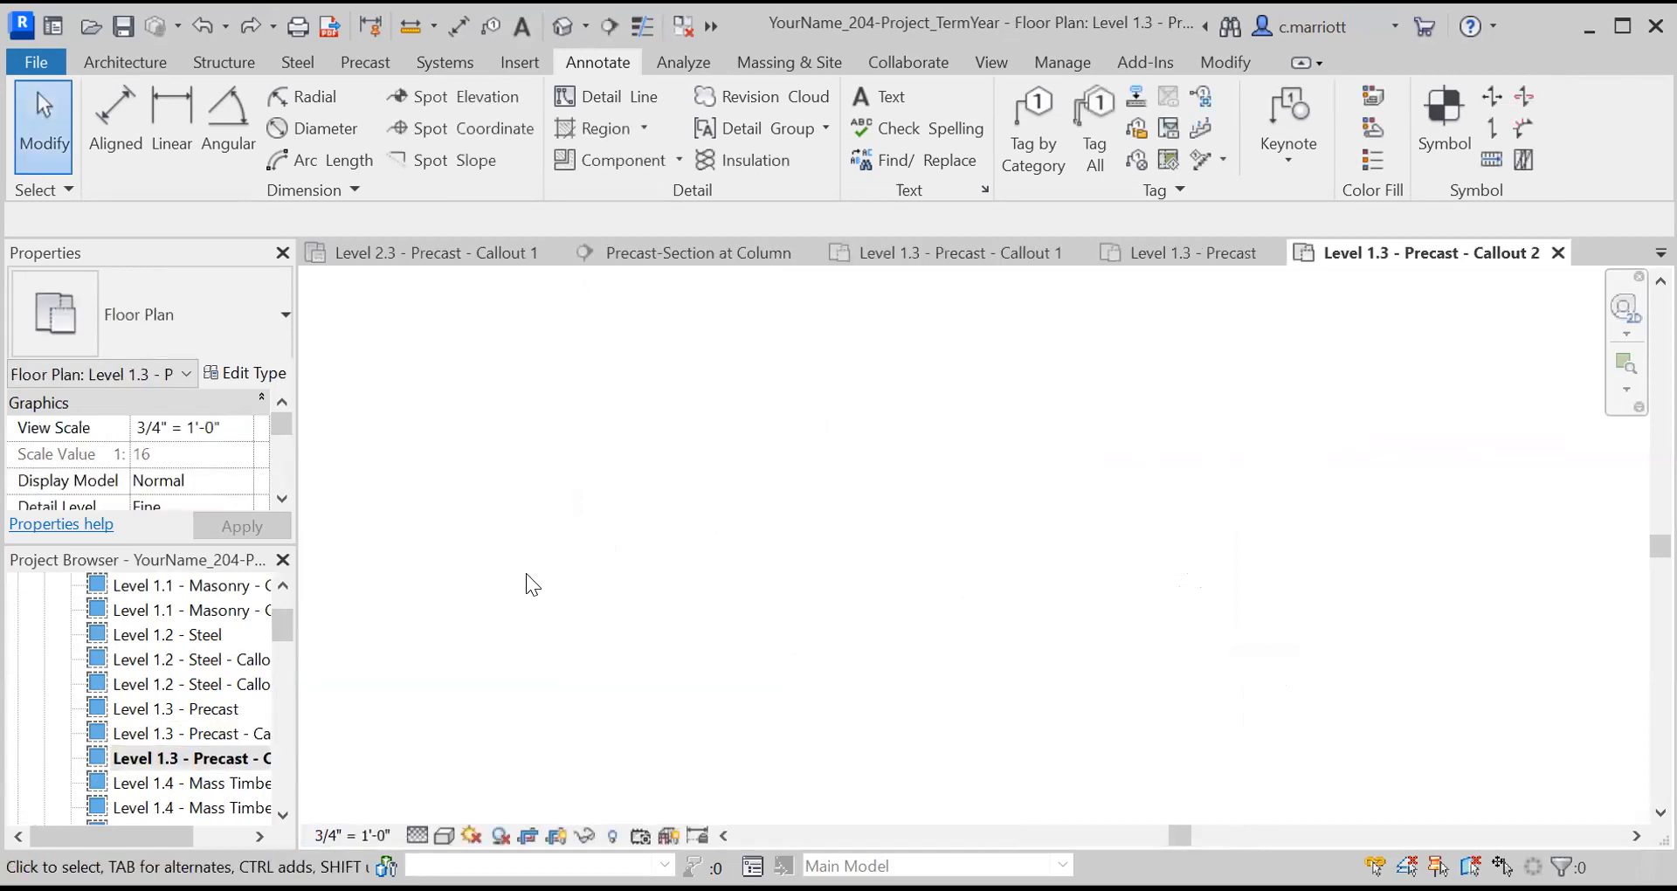
right_click(525, 572)
left_click(601, 445)
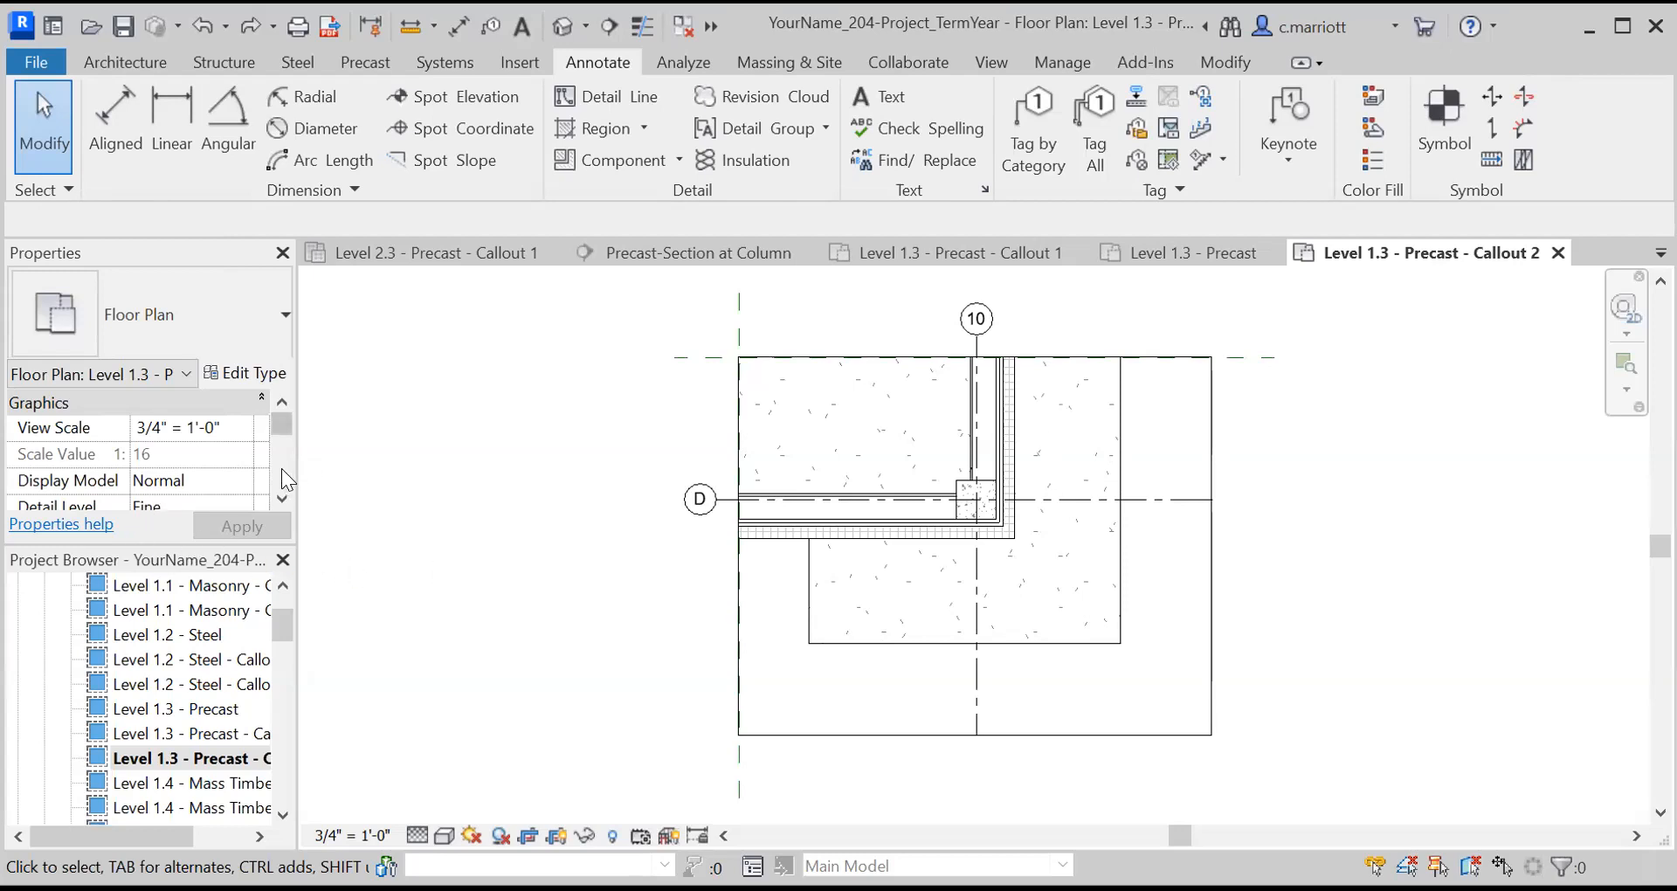
Edit the callout's Visibility/Graphic Overrides, selecting the Topography model category and applying the settings
scroll(284, 486, "down", 2)
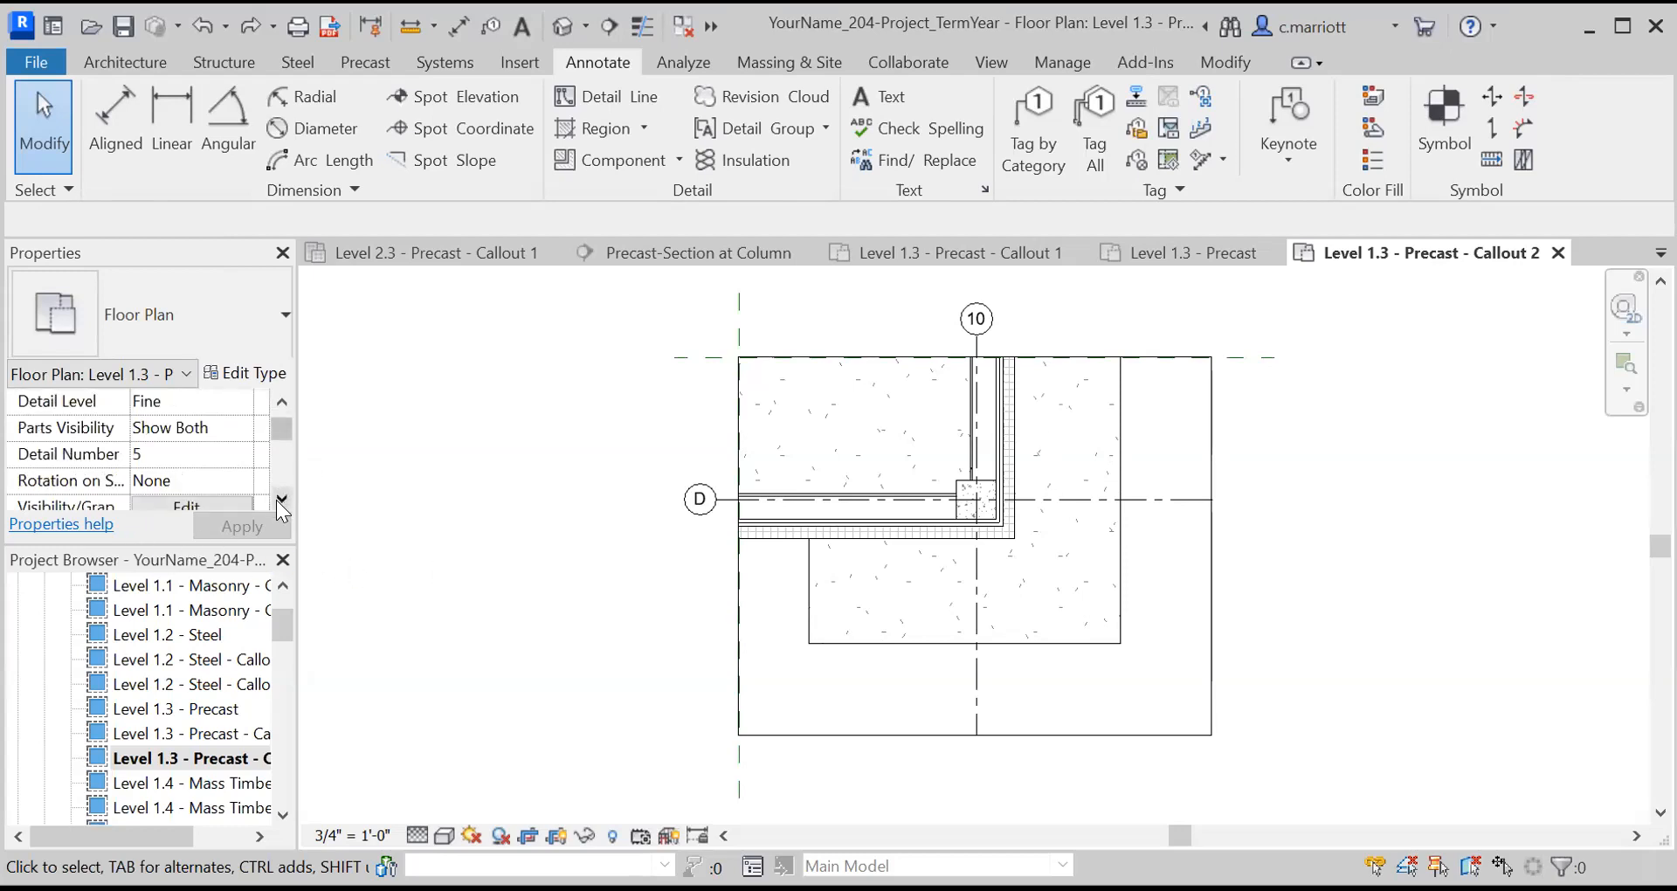
left_click(277, 499)
left_click(168, 481)
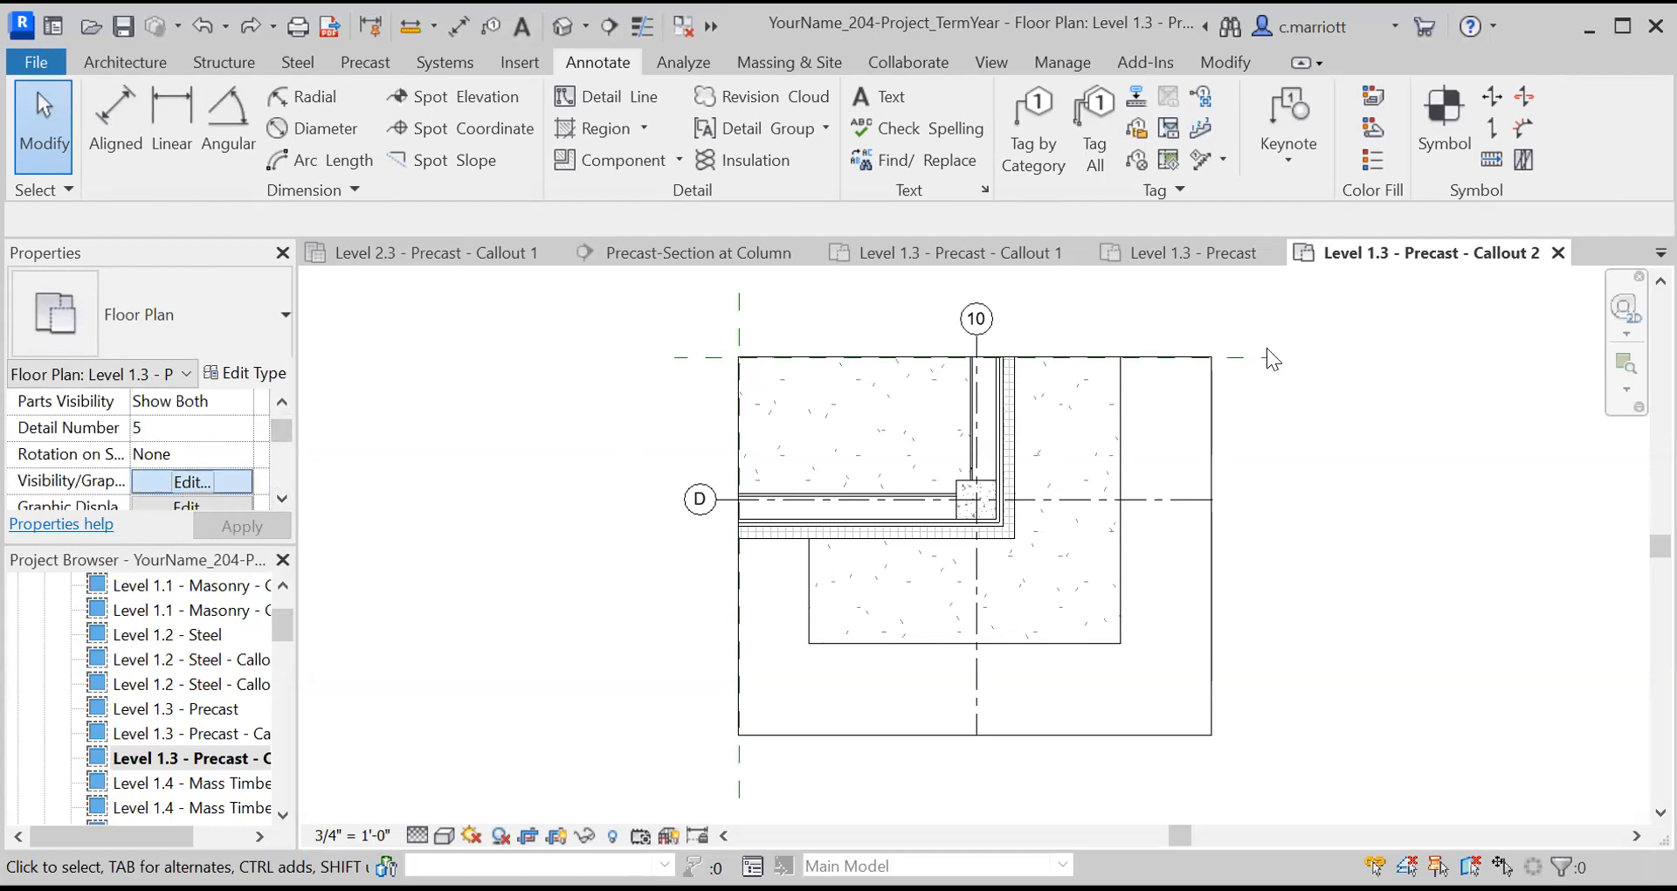
left_click_drag(1315, 322, 1305, 606)
left_click(410, 569)
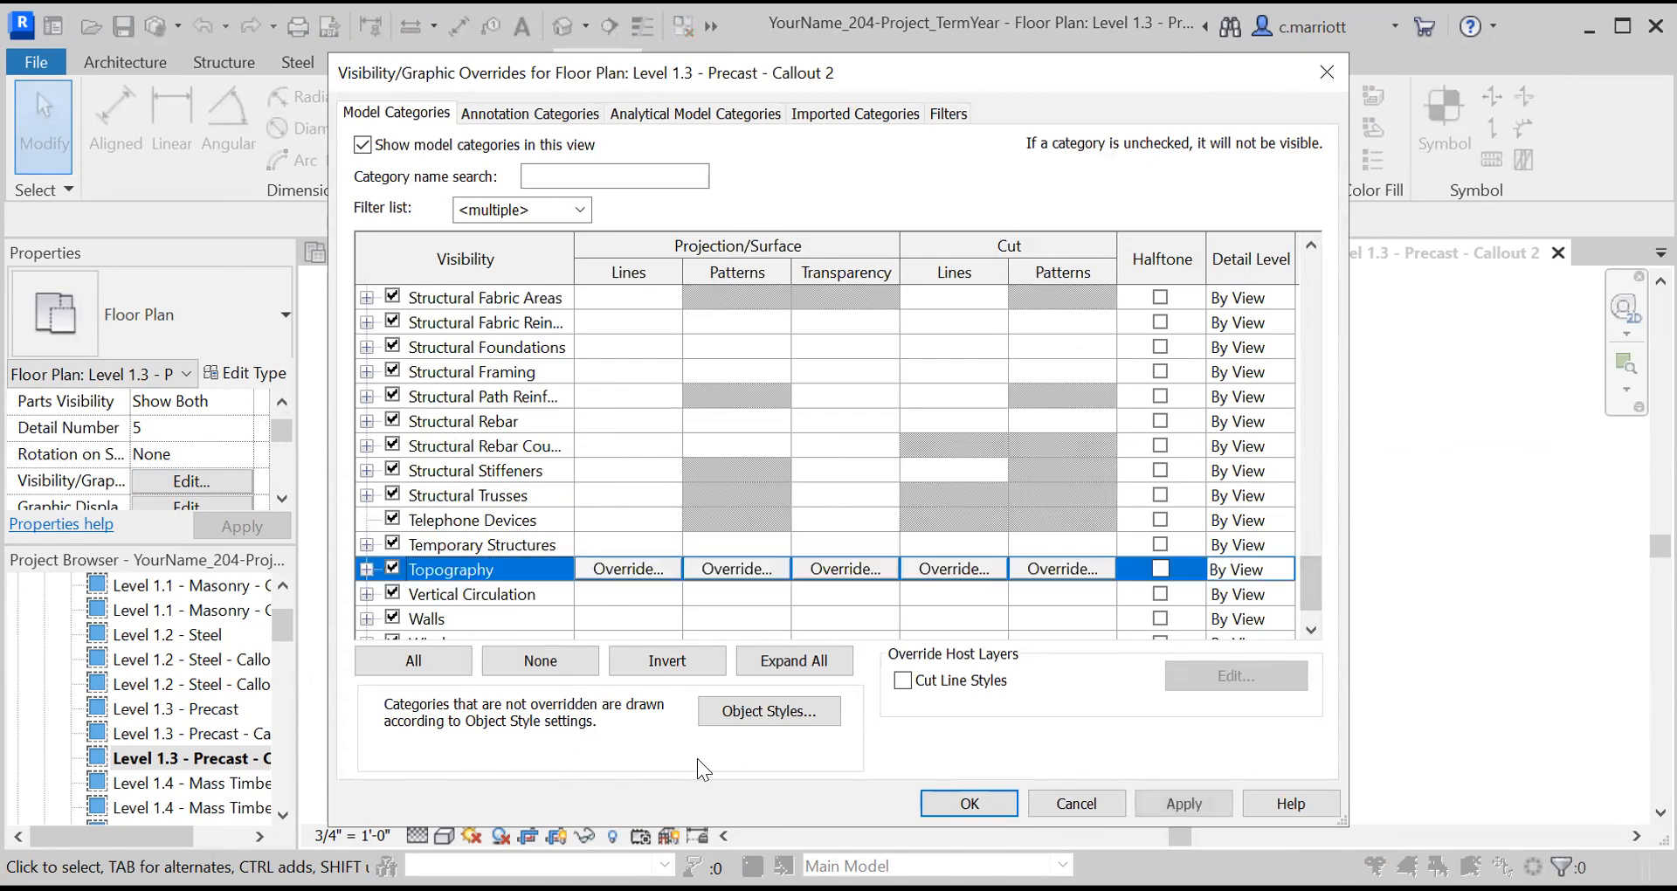
left_click(1175, 808)
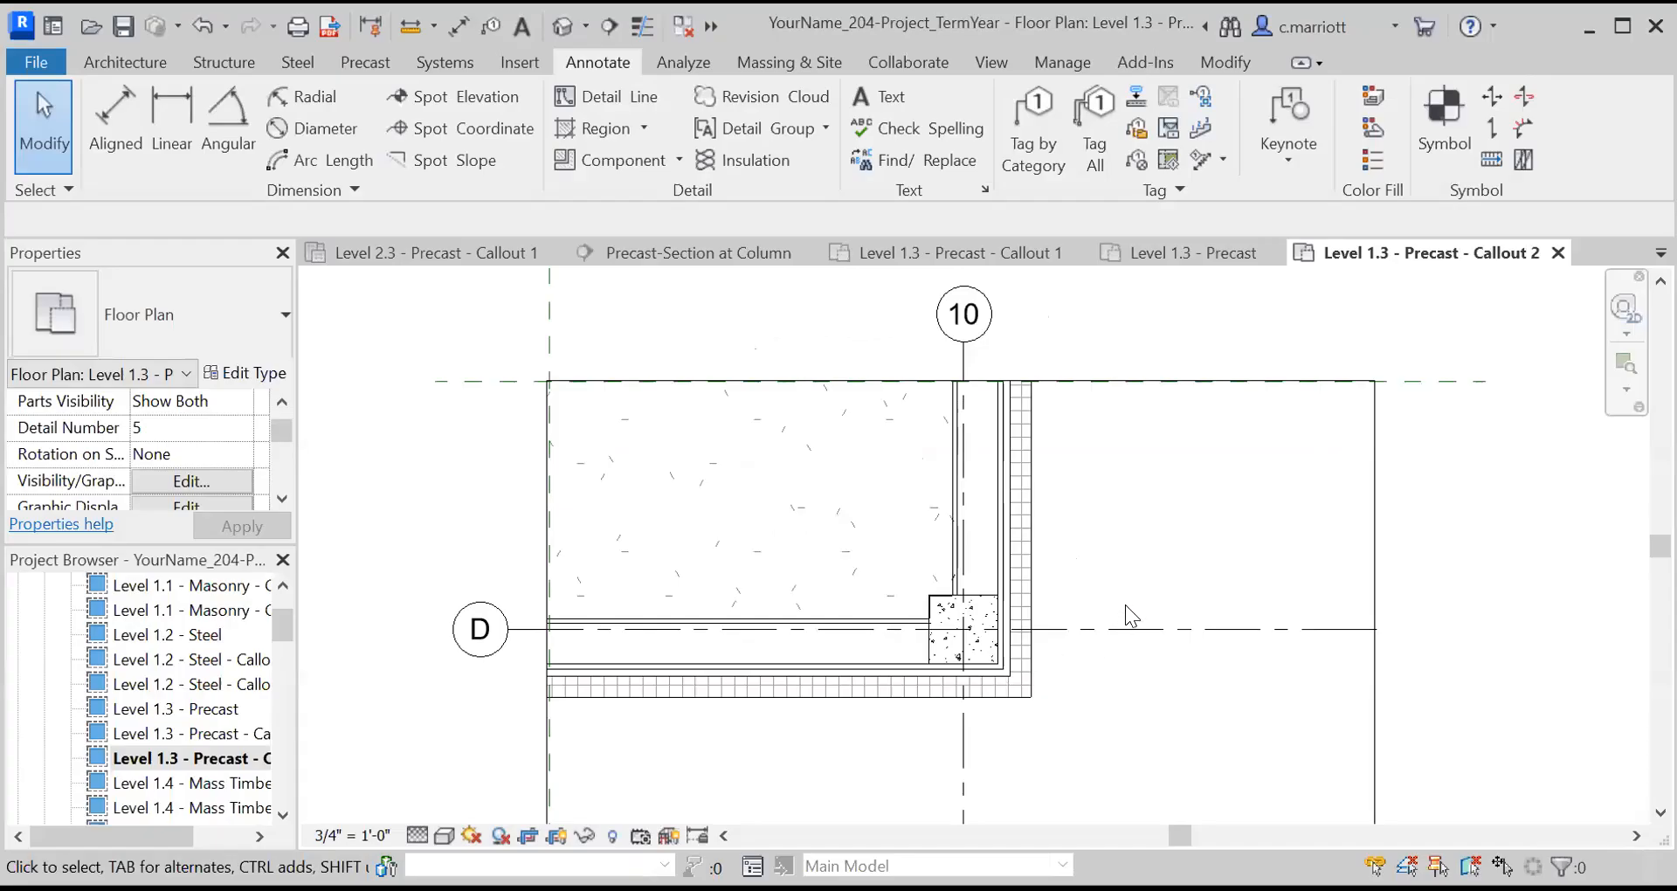
Start the Detail Line command and set the line style to Hidden 3/32-3
scroll(1048, 662, "up", 3)
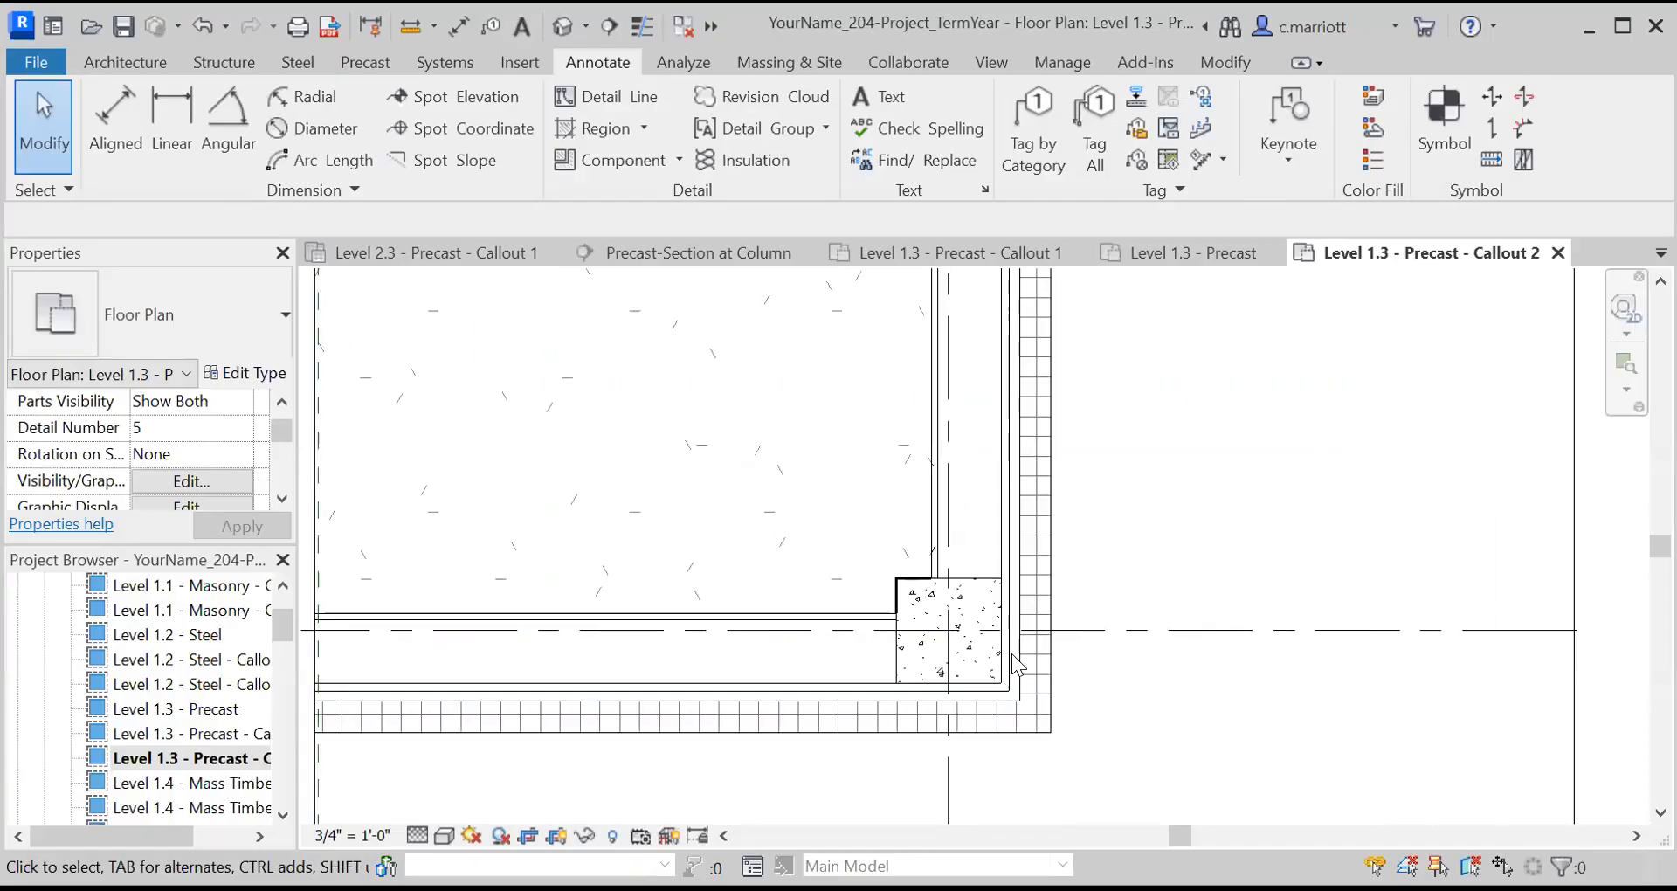
left_click(602, 105)
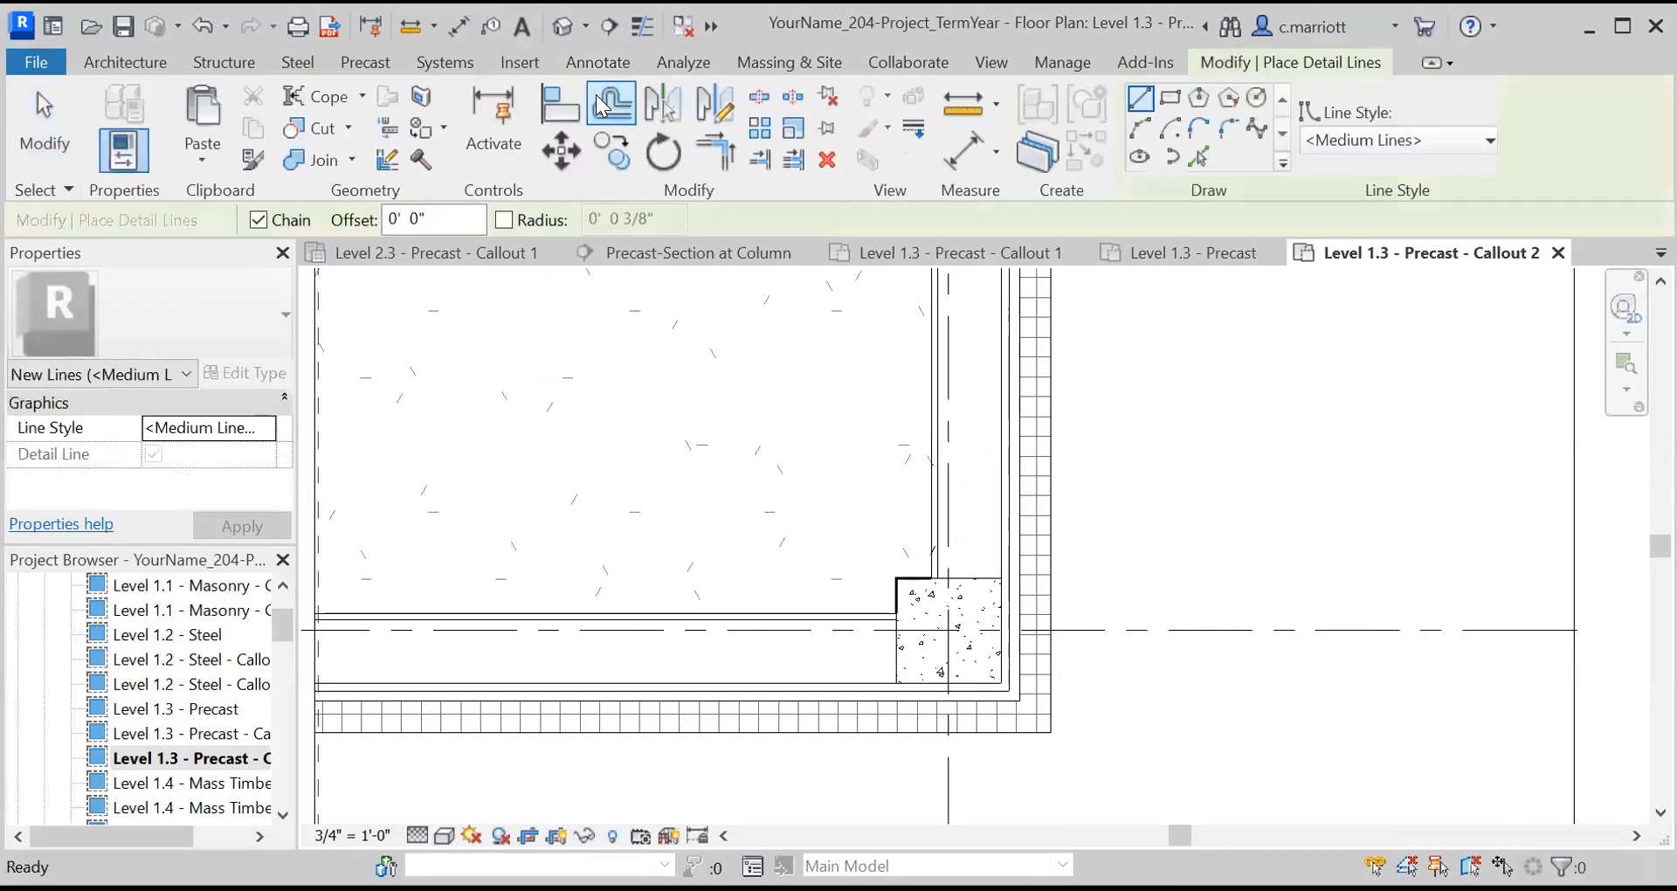
left_click(1488, 141)
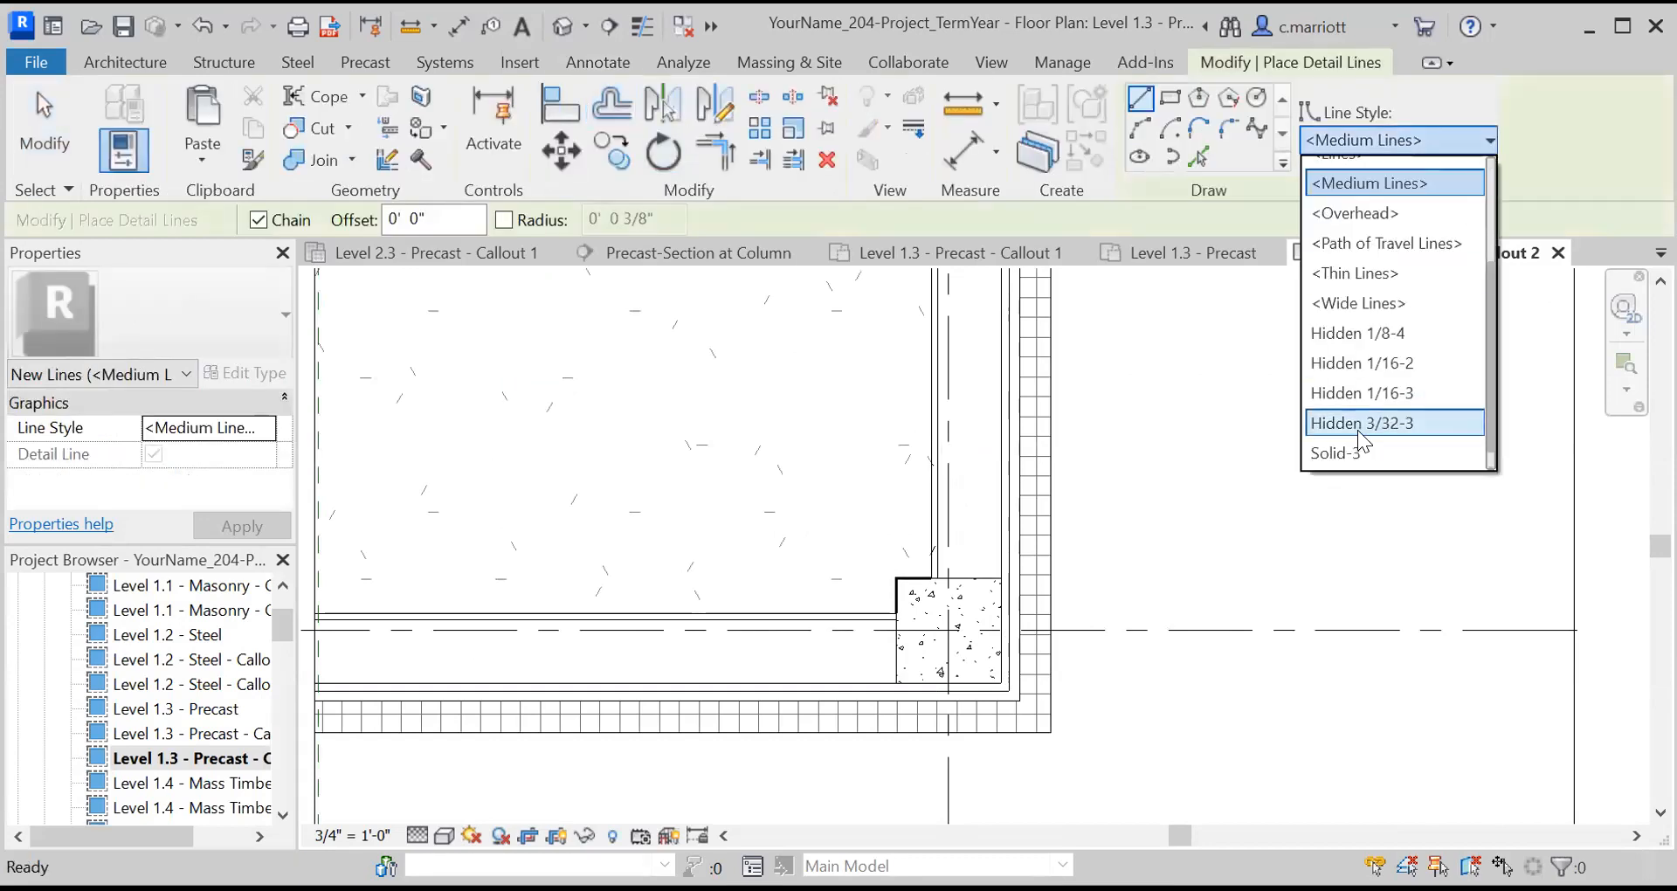
left_click(1357, 429)
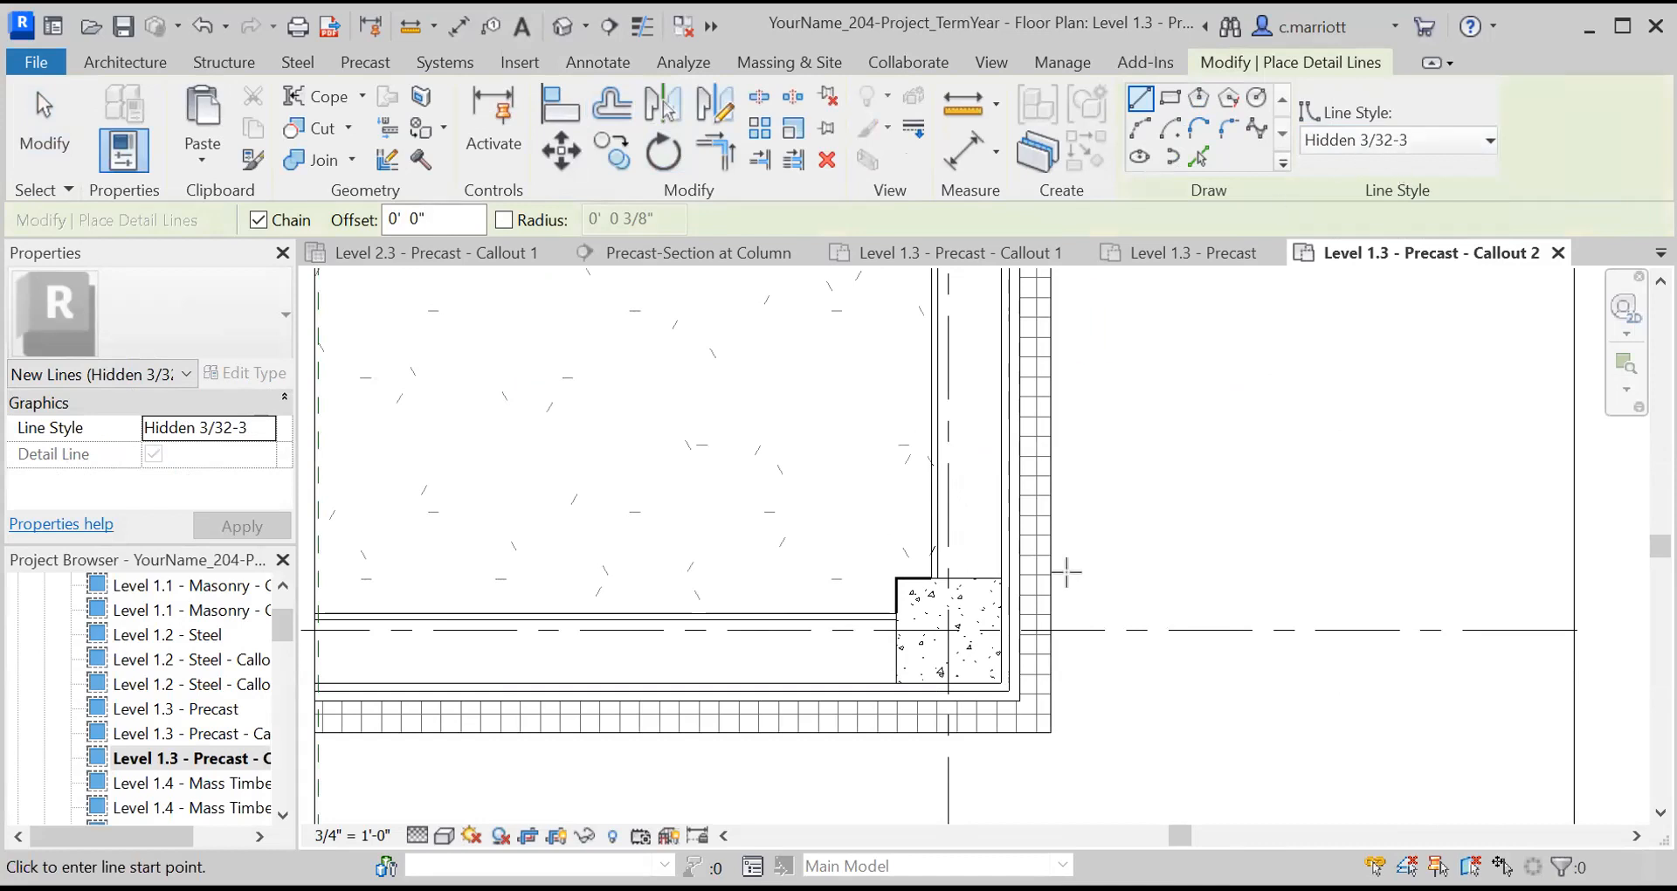
scroll(995, 692, "up", 2)
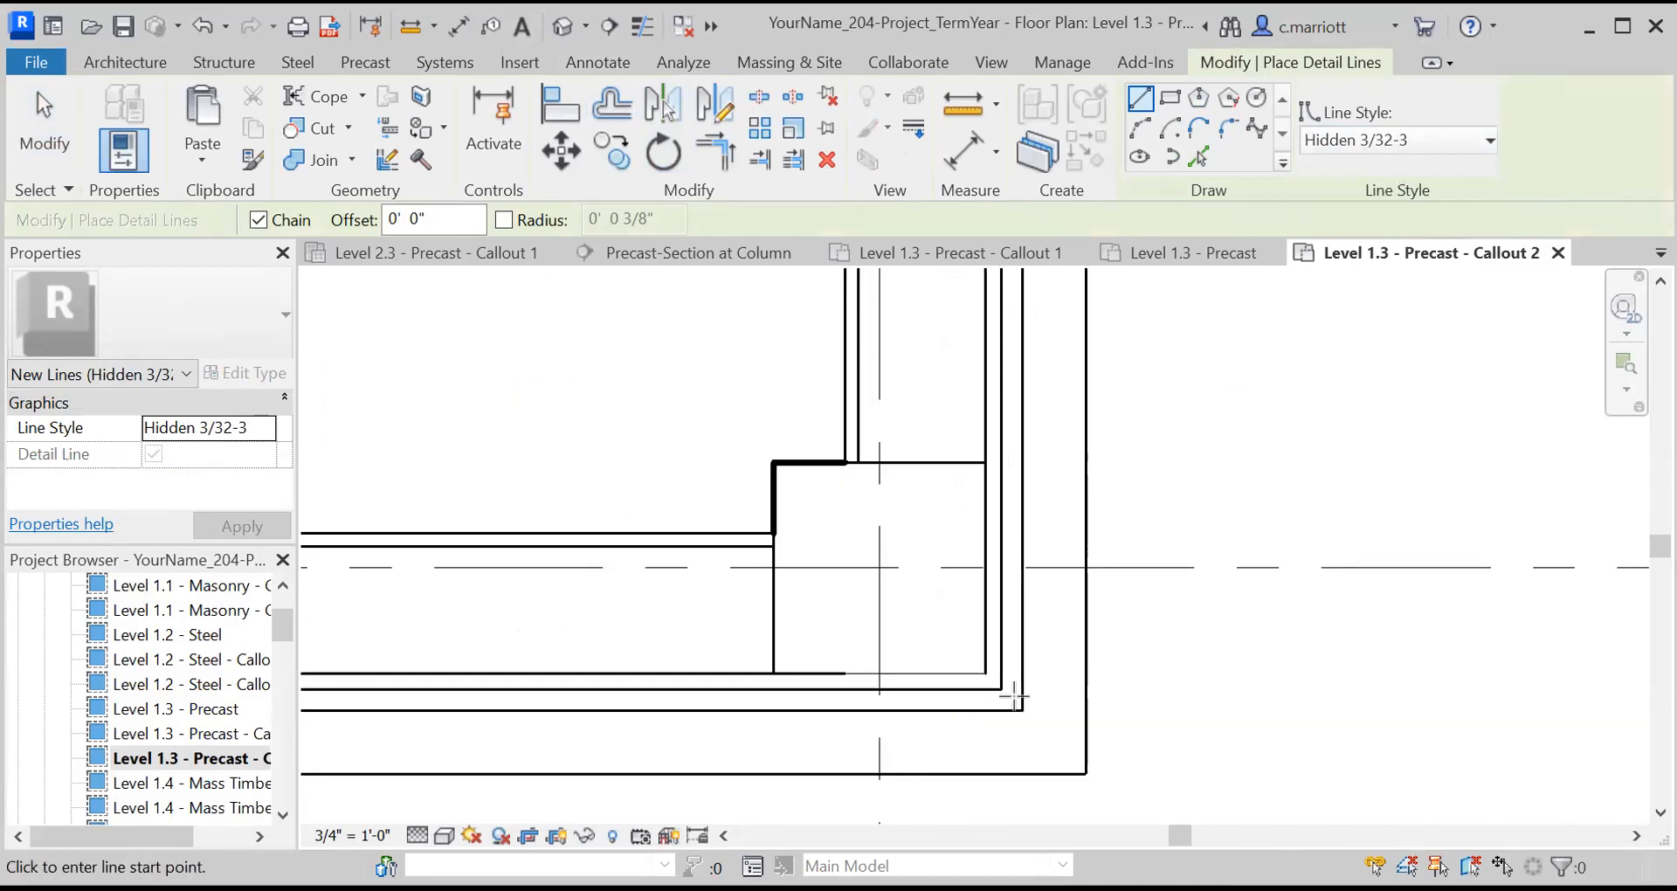
scroll(1030, 692, "up", 3)
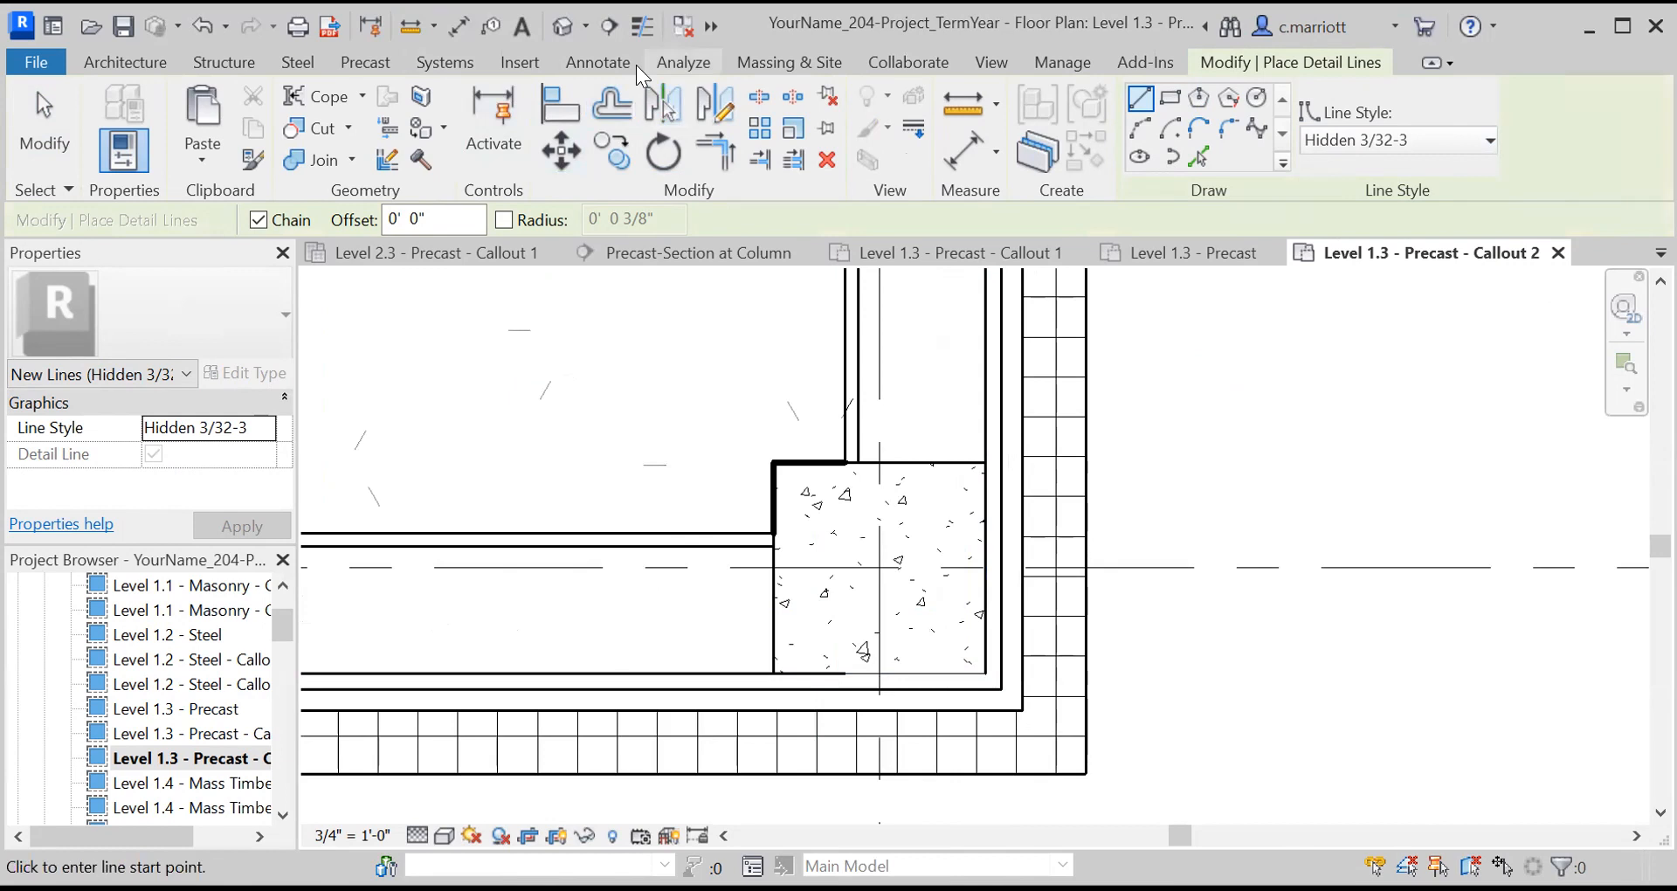
left_click(599, 62)
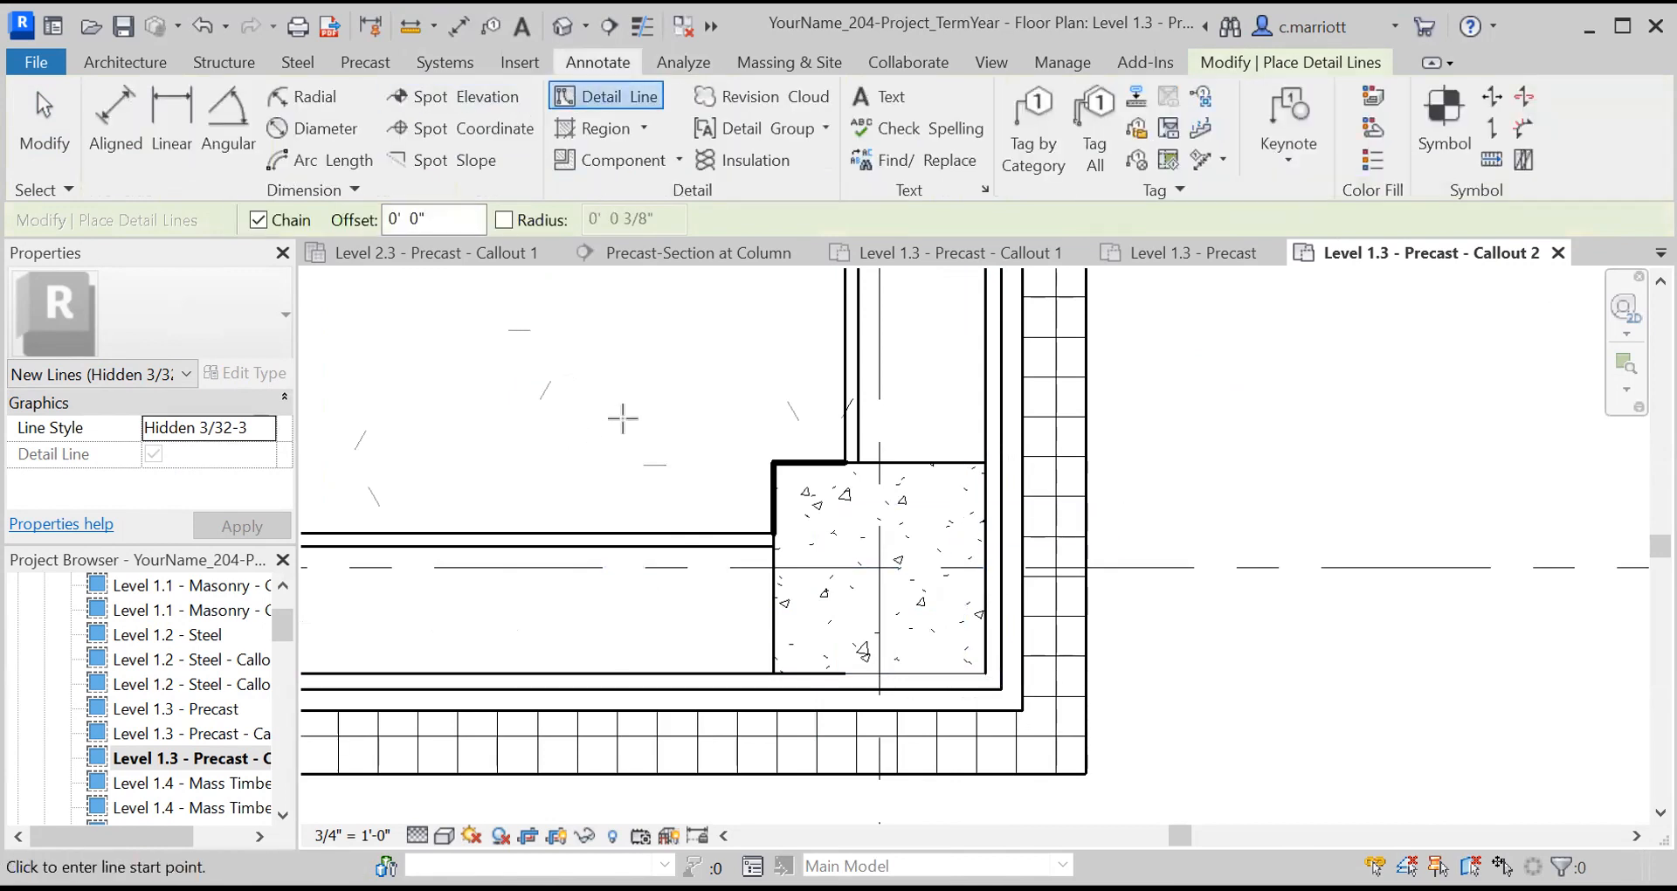
key("Escape")
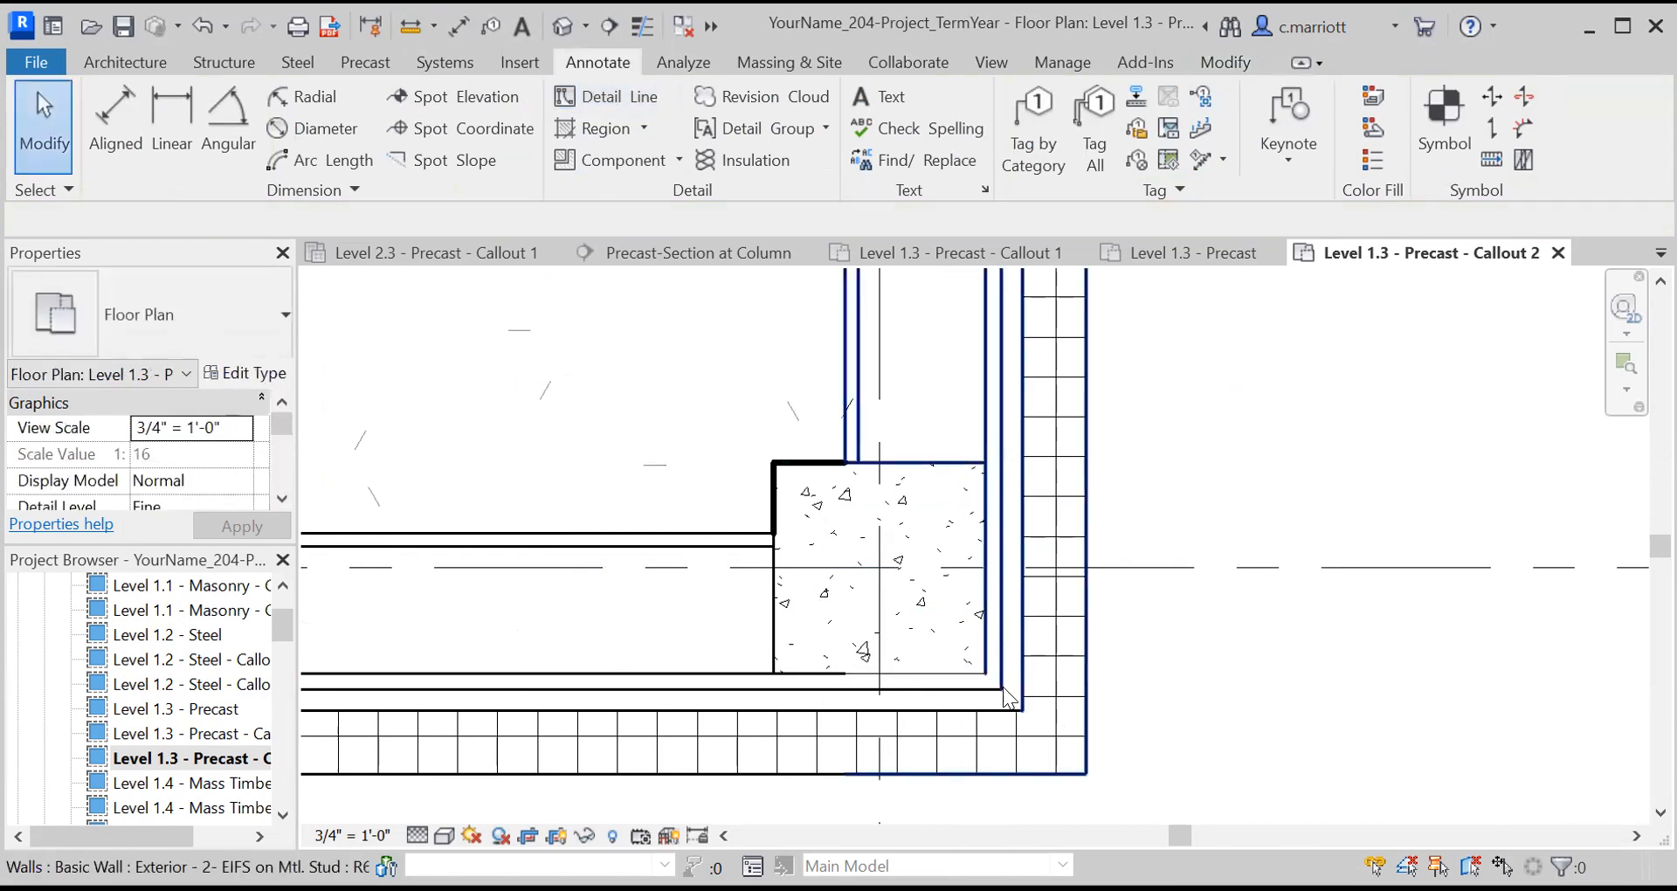
left_click(587, 90)
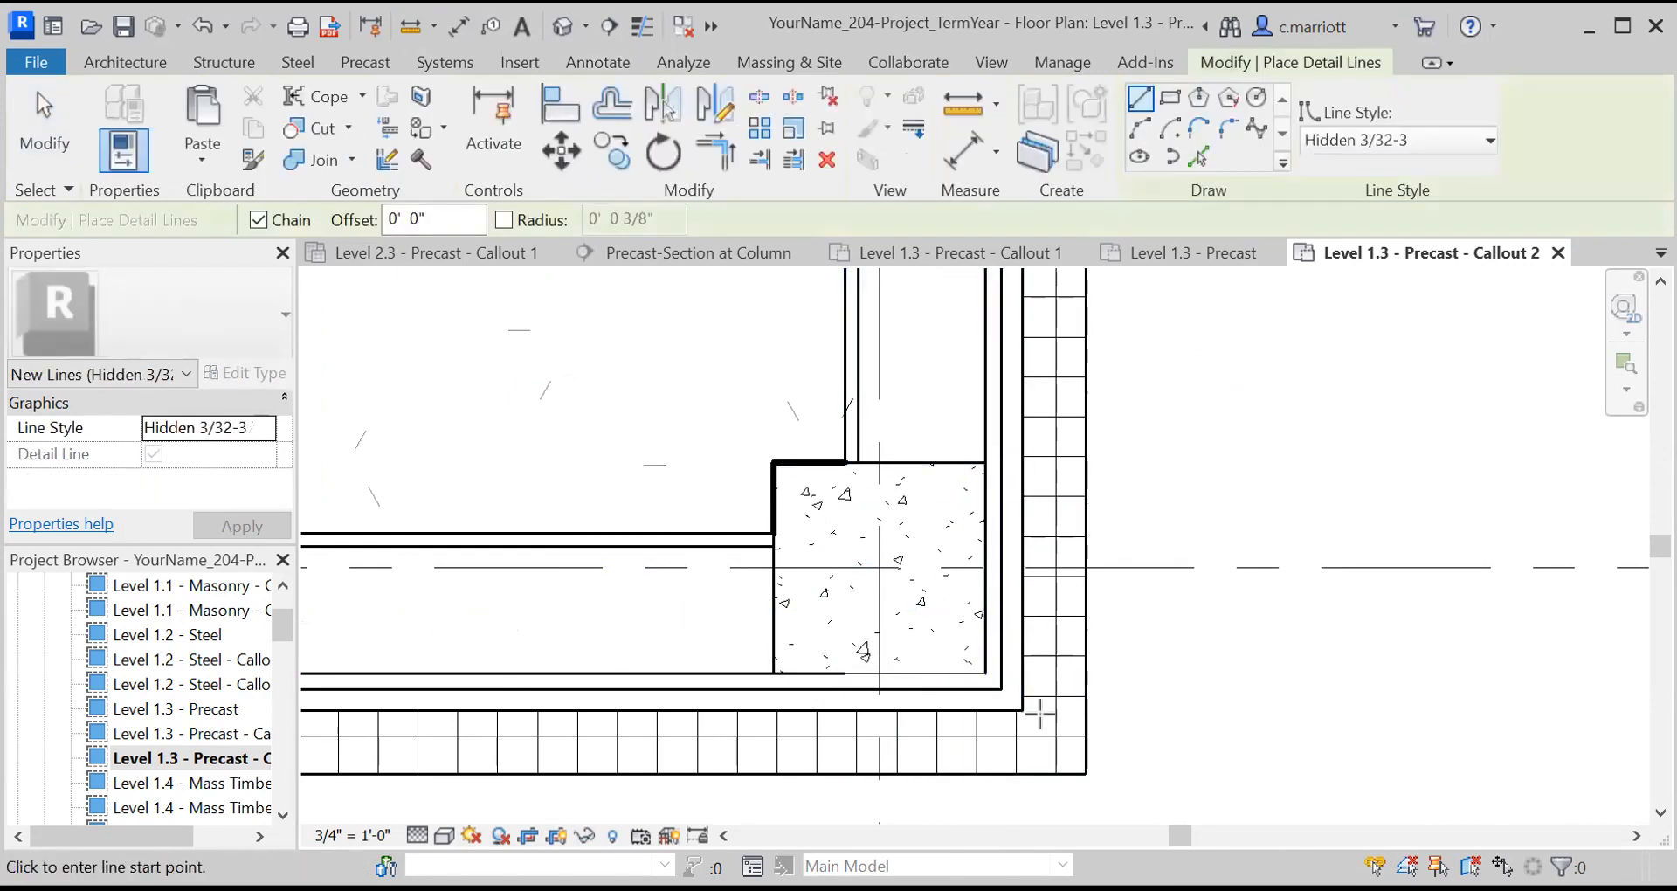
key("Escape")
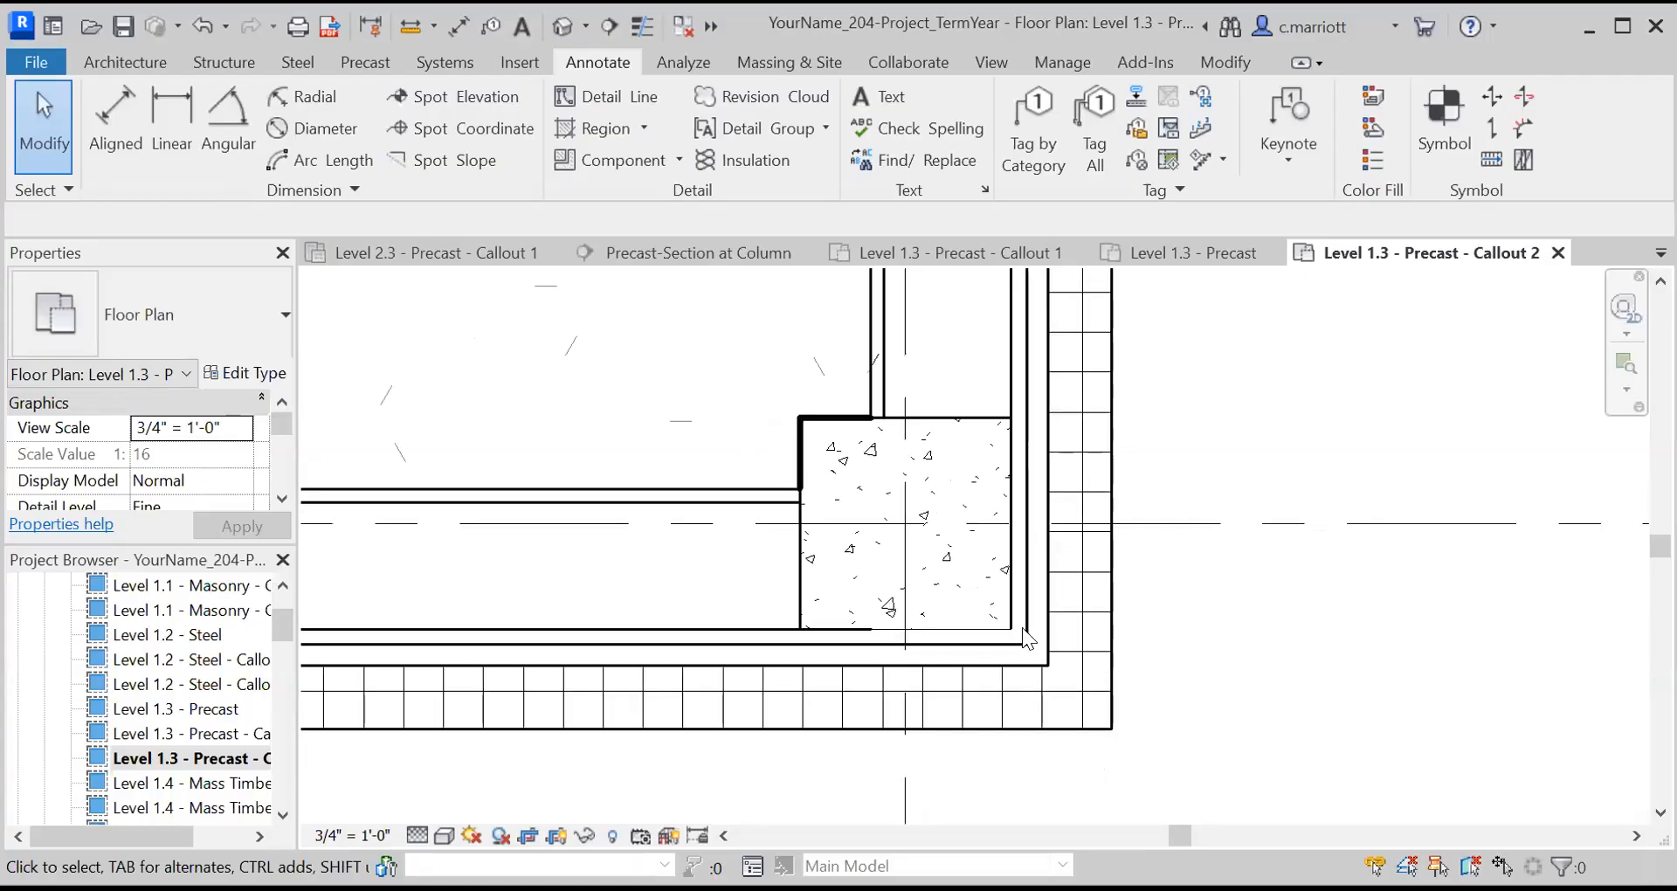
scroll(1039, 592, "down", 2)
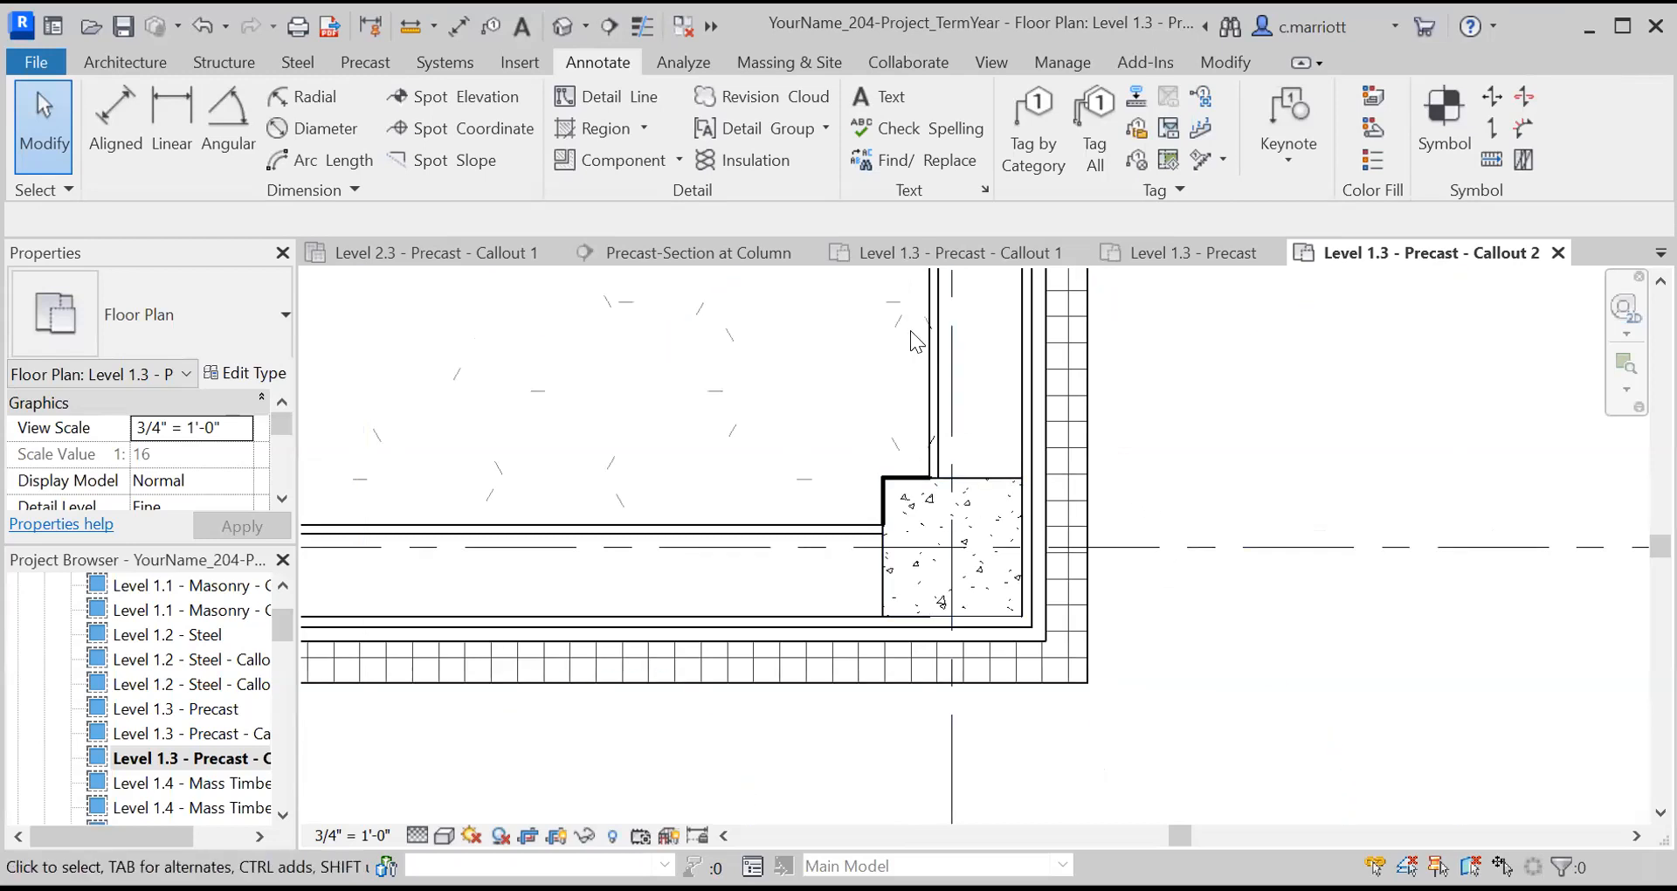
Draw a vertical hidden detail line along the sheathing line of the grid 10 wall, from beside the column to the callout's upper edge
left_click(607, 96)
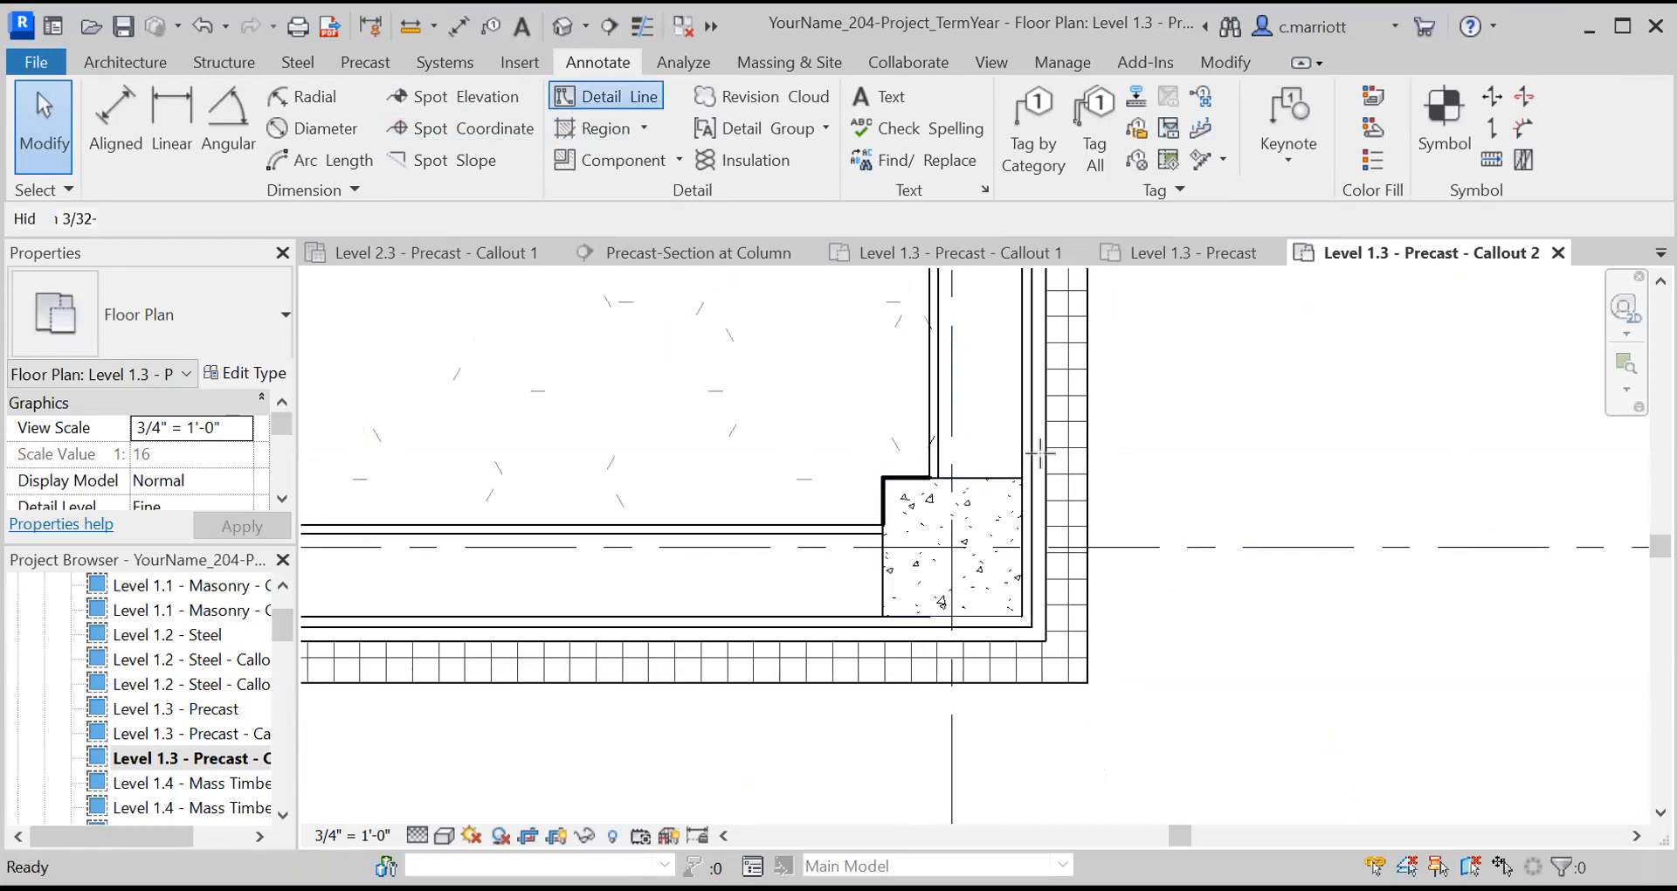
scroll(1060, 515, "up", 3)
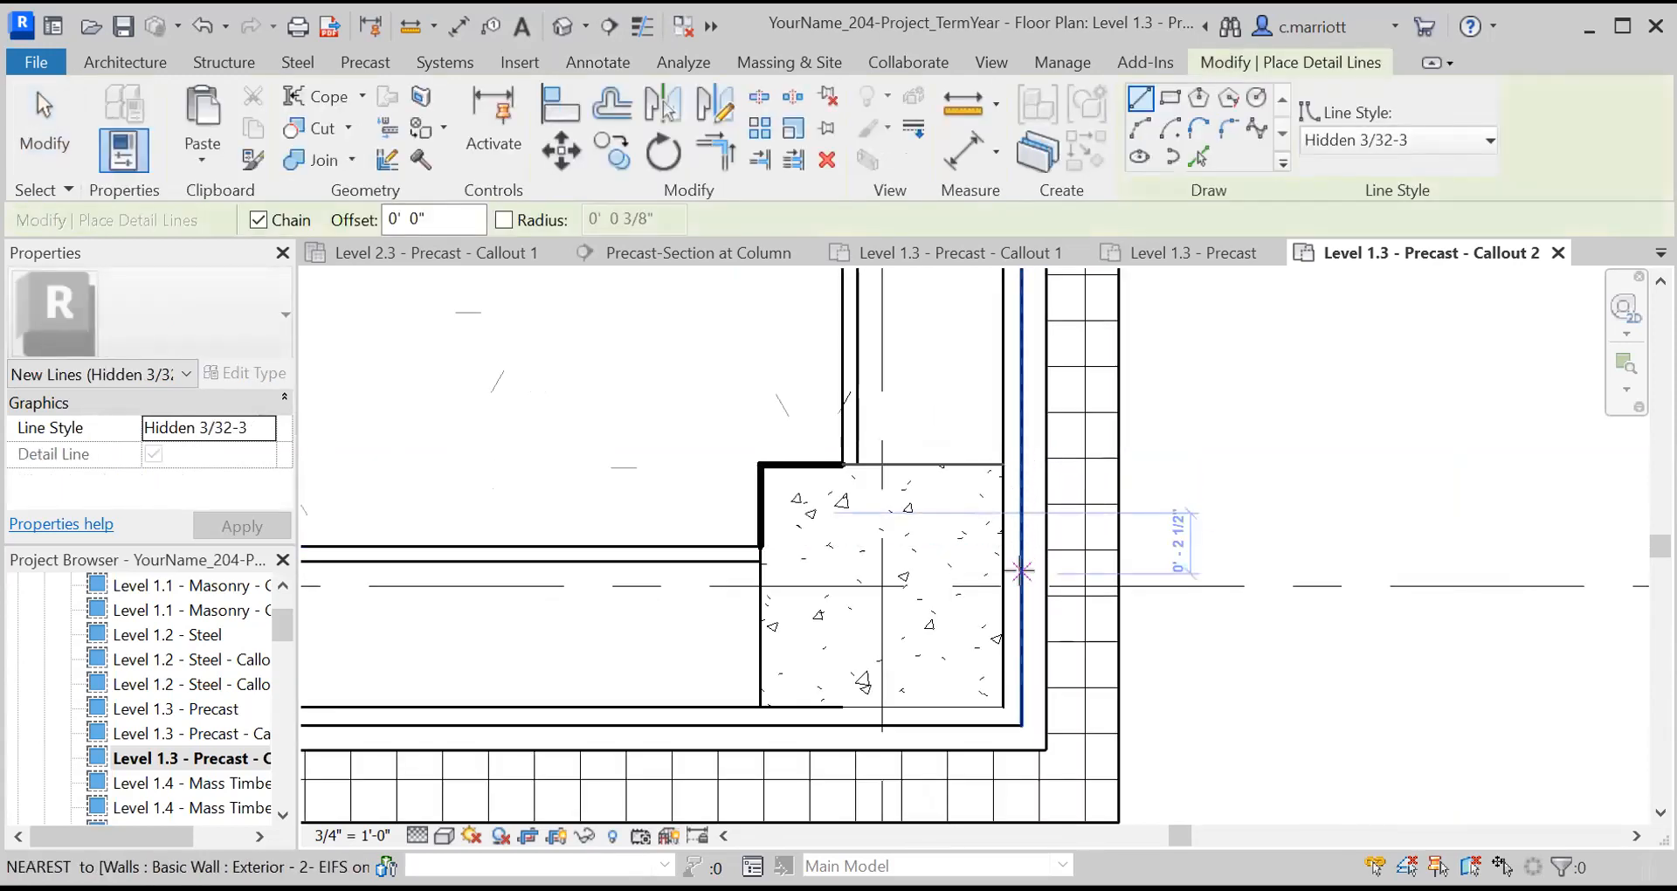
left_click(1022, 684)
scroll(1023, 496, "down", 1)
scroll(1024, 491, "down", 3)
middle_click_drag(1022, 450, 1010, 812)
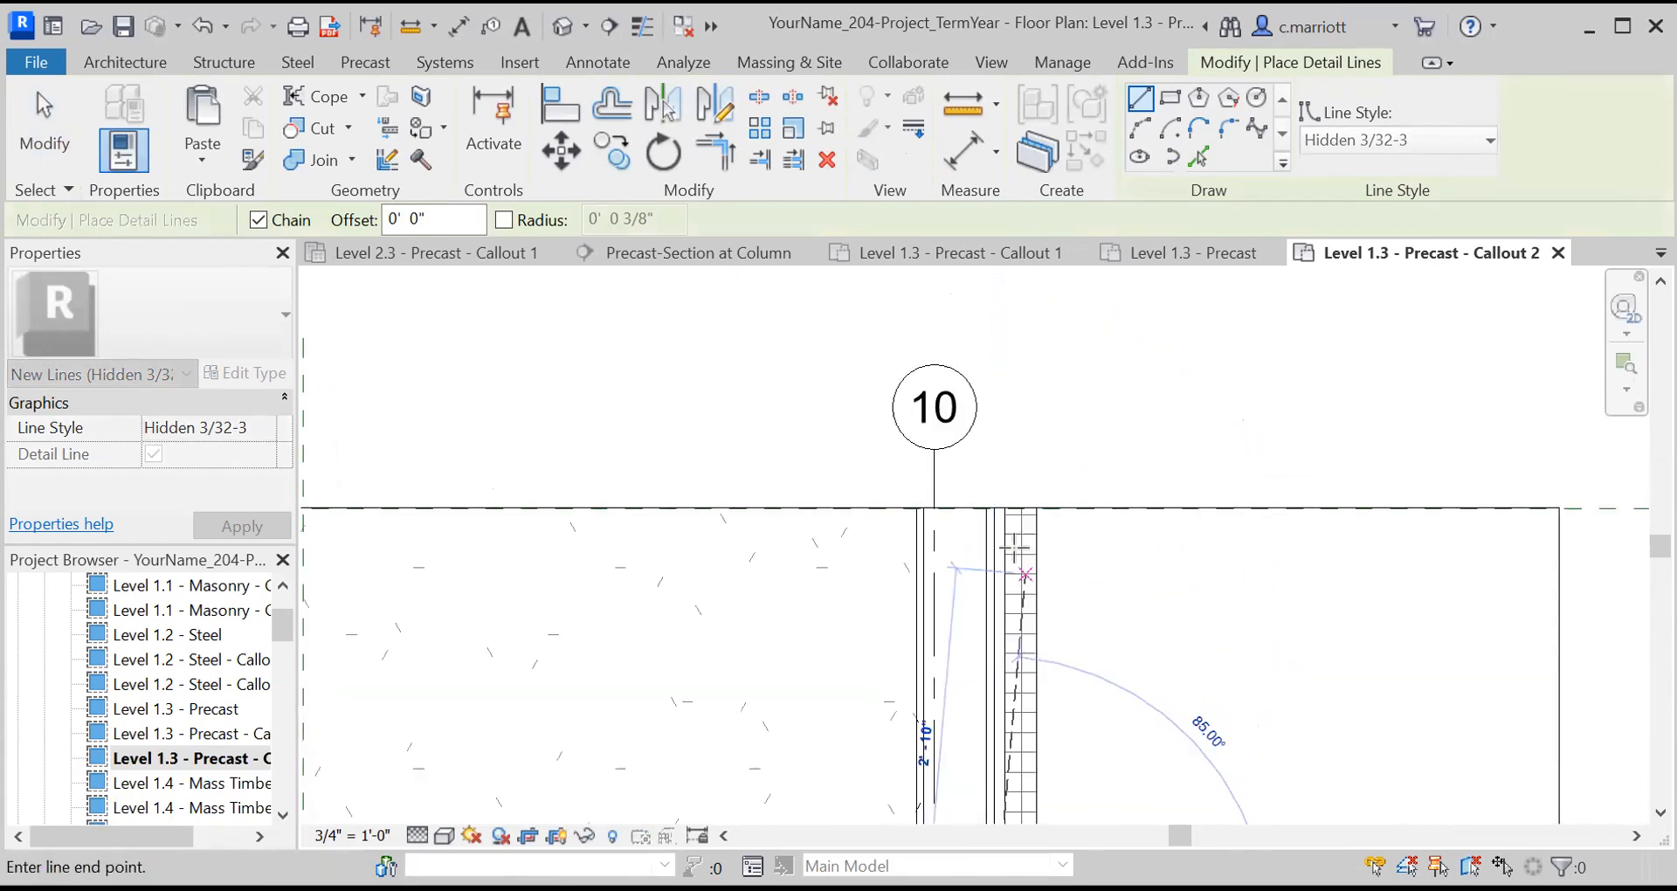
left_click(993, 506)
key("Escape")
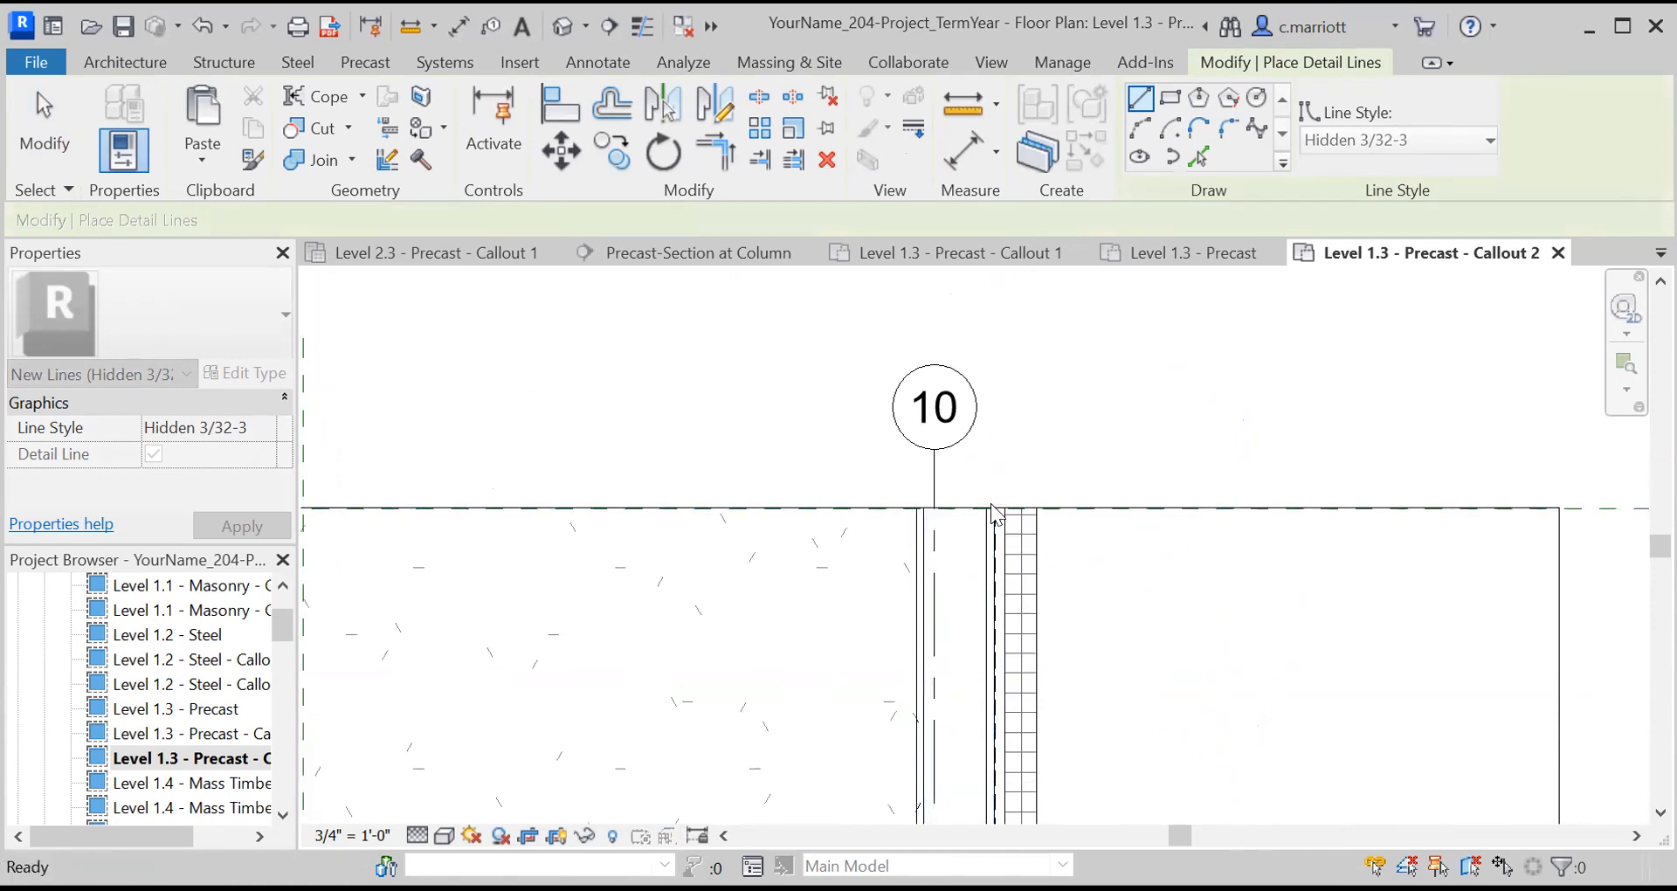
scroll(1019, 581, "up", 2)
key("Escape")
Move the vertical hidden detail line 0.25" outward toward the wall's exterior face
scroll(1004, 537, "up", 2)
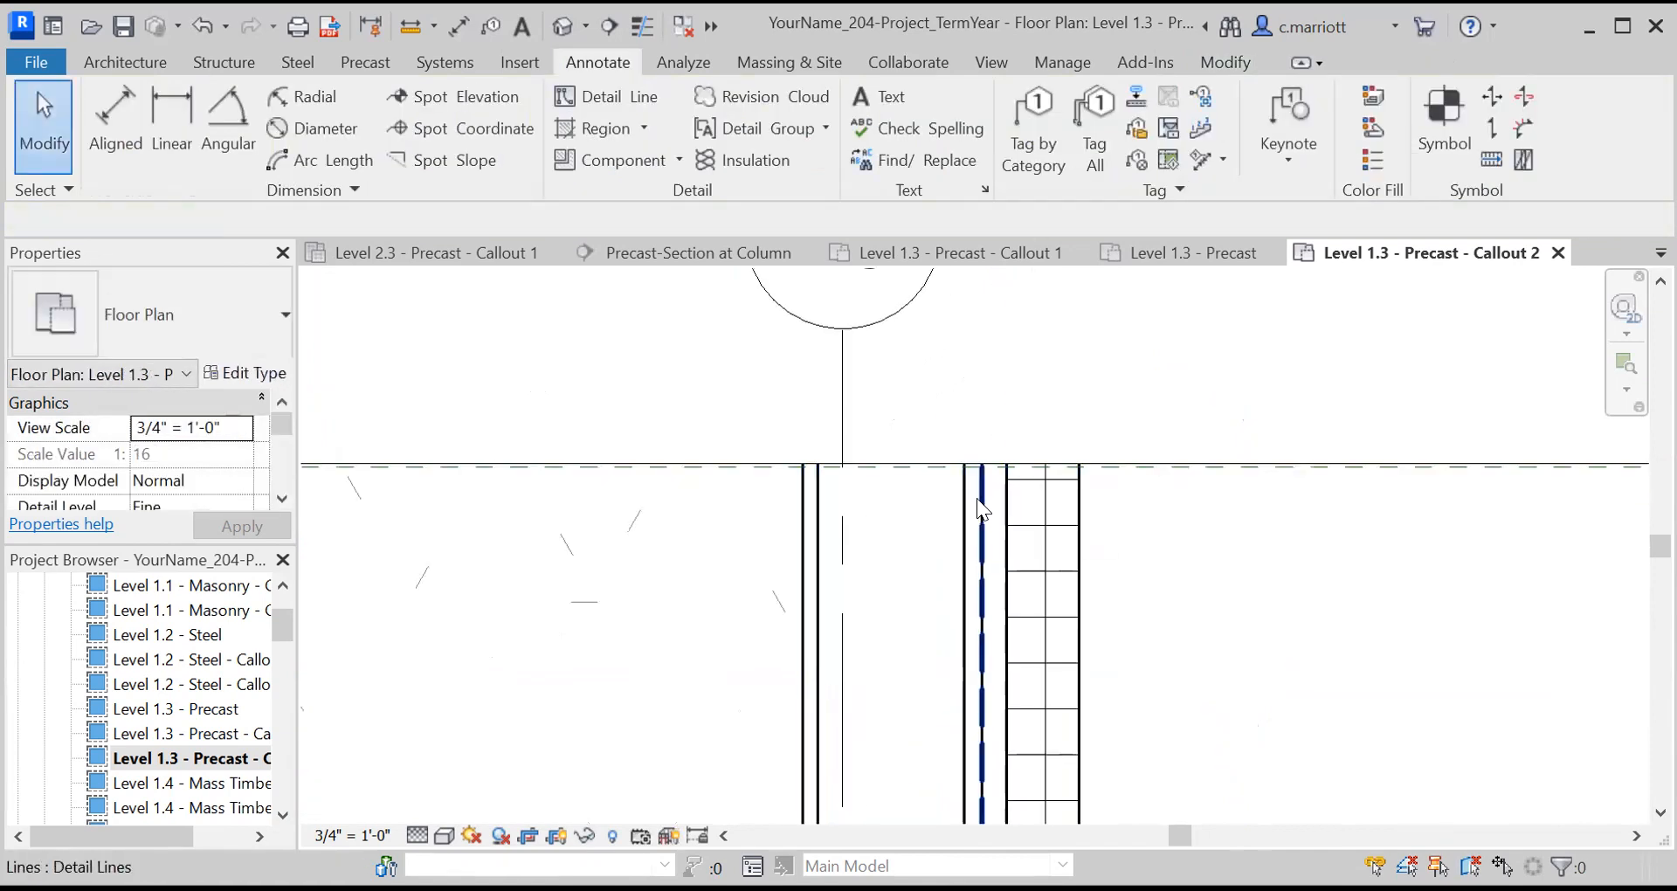
left_click(976, 499)
key("m")
key("v")
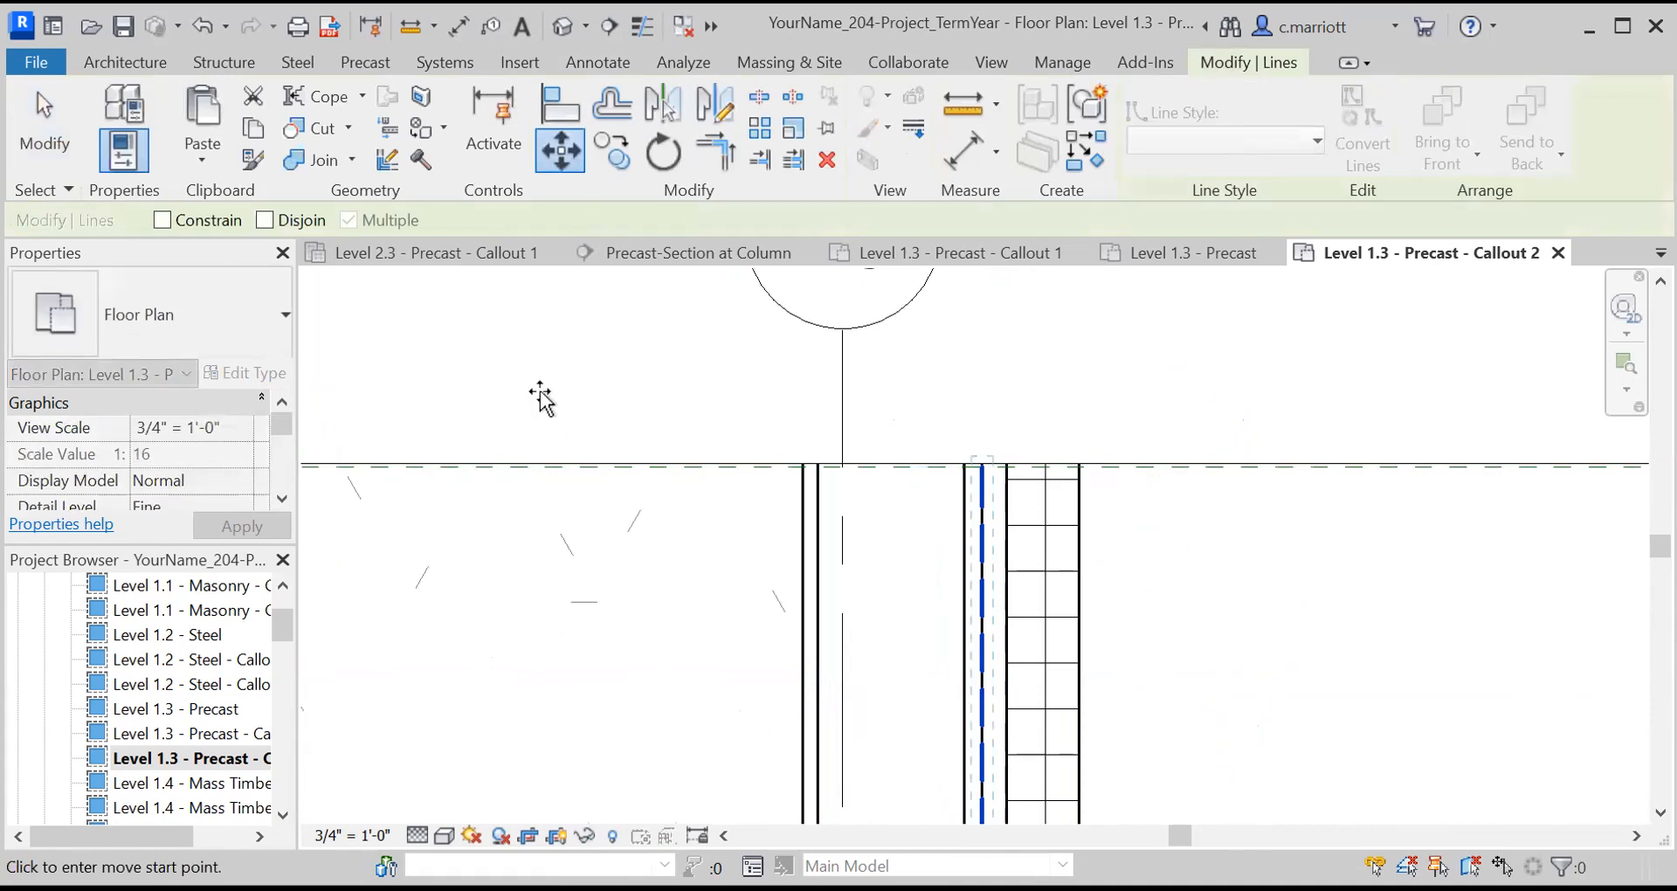
left_click(533, 393)
type(".25\"")
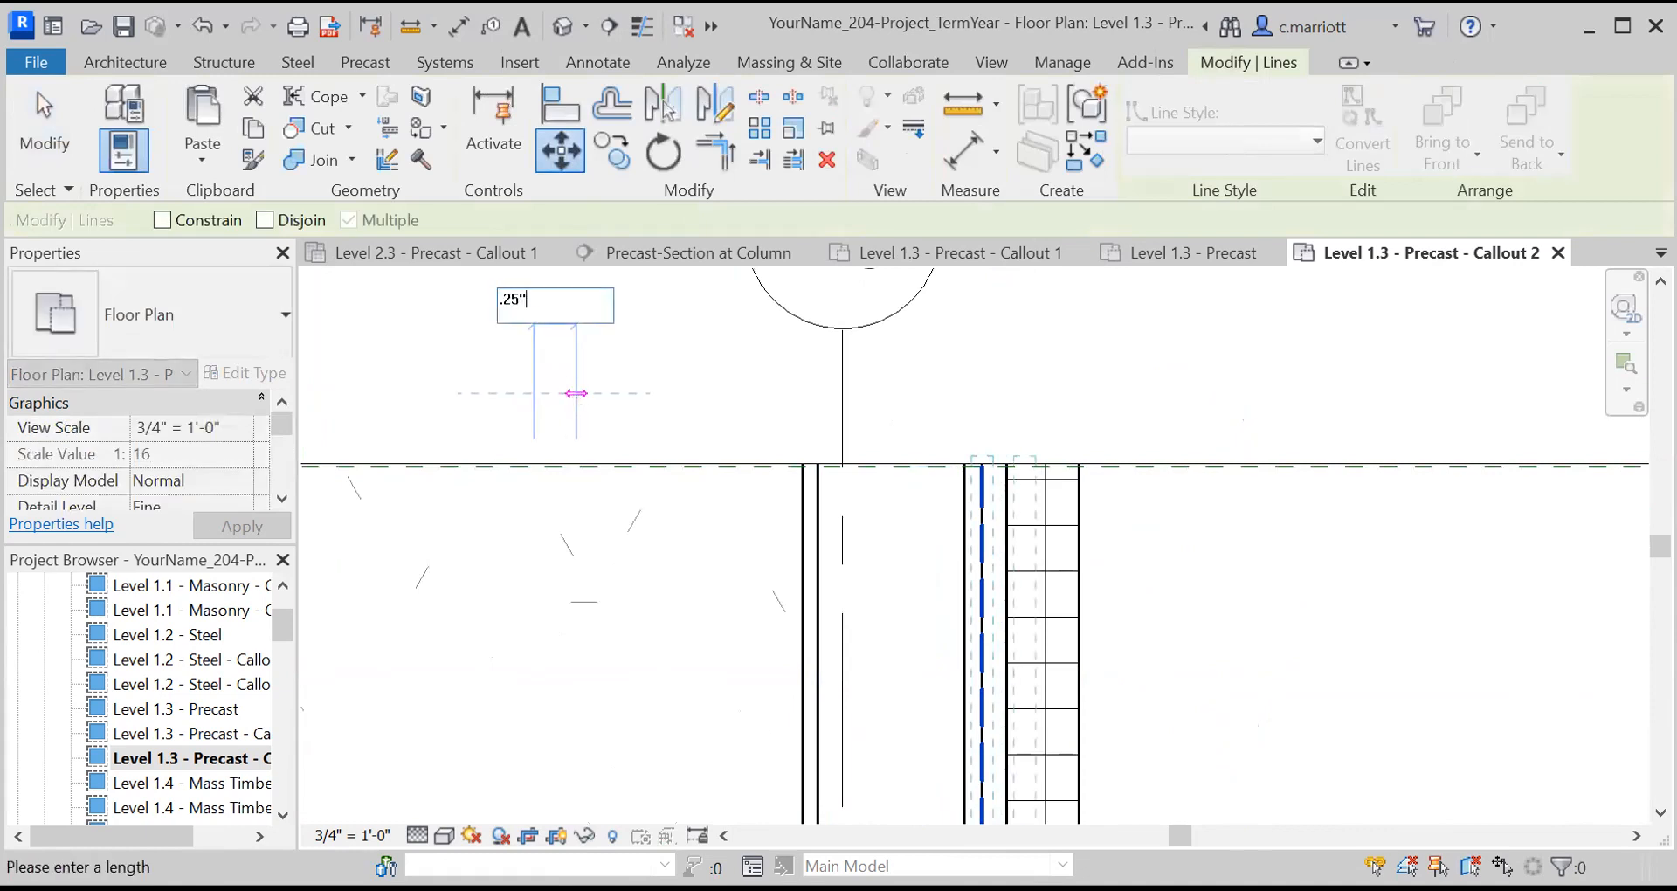
key("Return")
key("Escape")
Draw a horizontal hidden detail line about 4'-10" long along the sheathing line of the grid D wall, from the column to the callout's edge
scroll(690, 499, "down", 3)
middle_click_drag(693, 742, 767, 514)
scroll(880, 665, "up", 3)
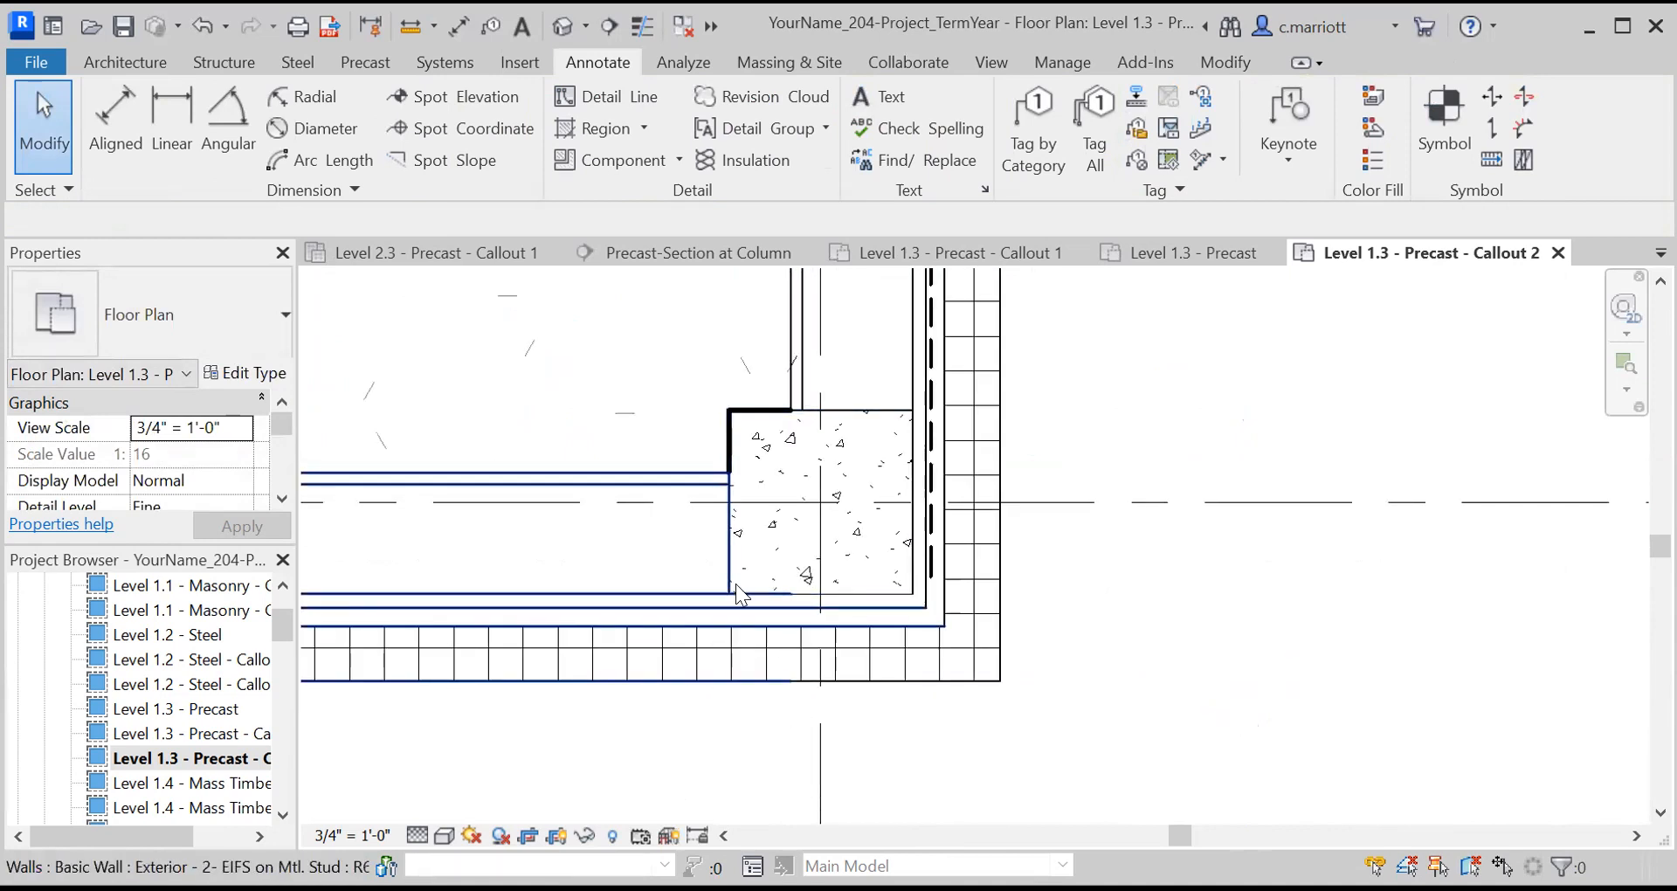
left_click(632, 100)
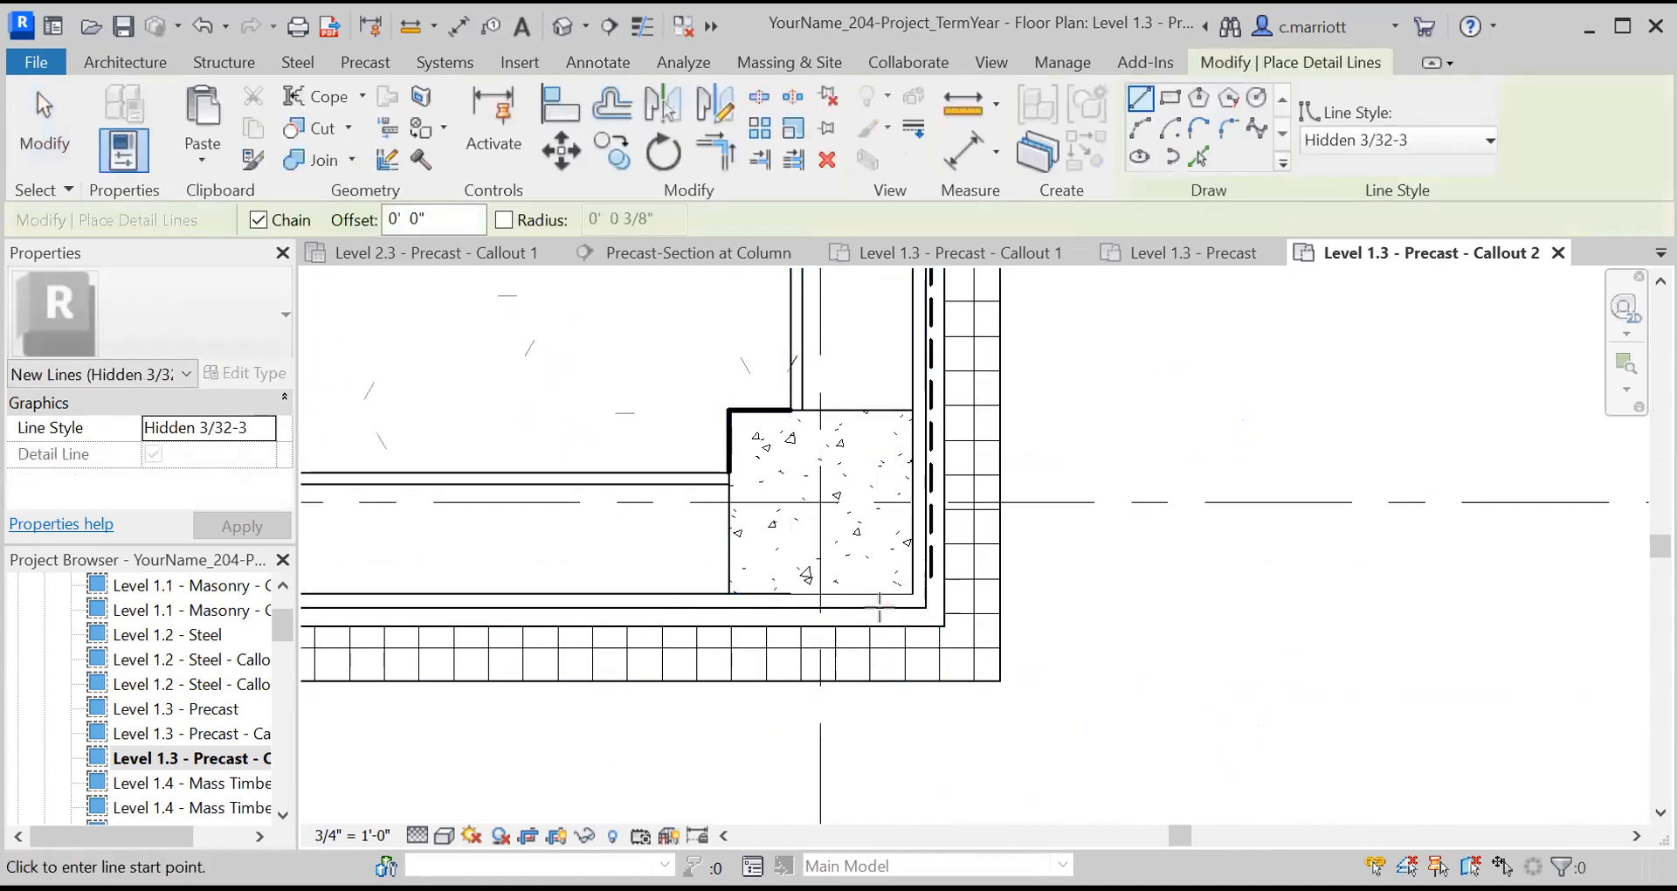
left_click(790, 607)
scroll(659, 619, "down", 3)
middle_click_drag(641, 619, 980, 645)
scroll(367, 635, "up", 2)
scroll(358, 608, "up", 1)
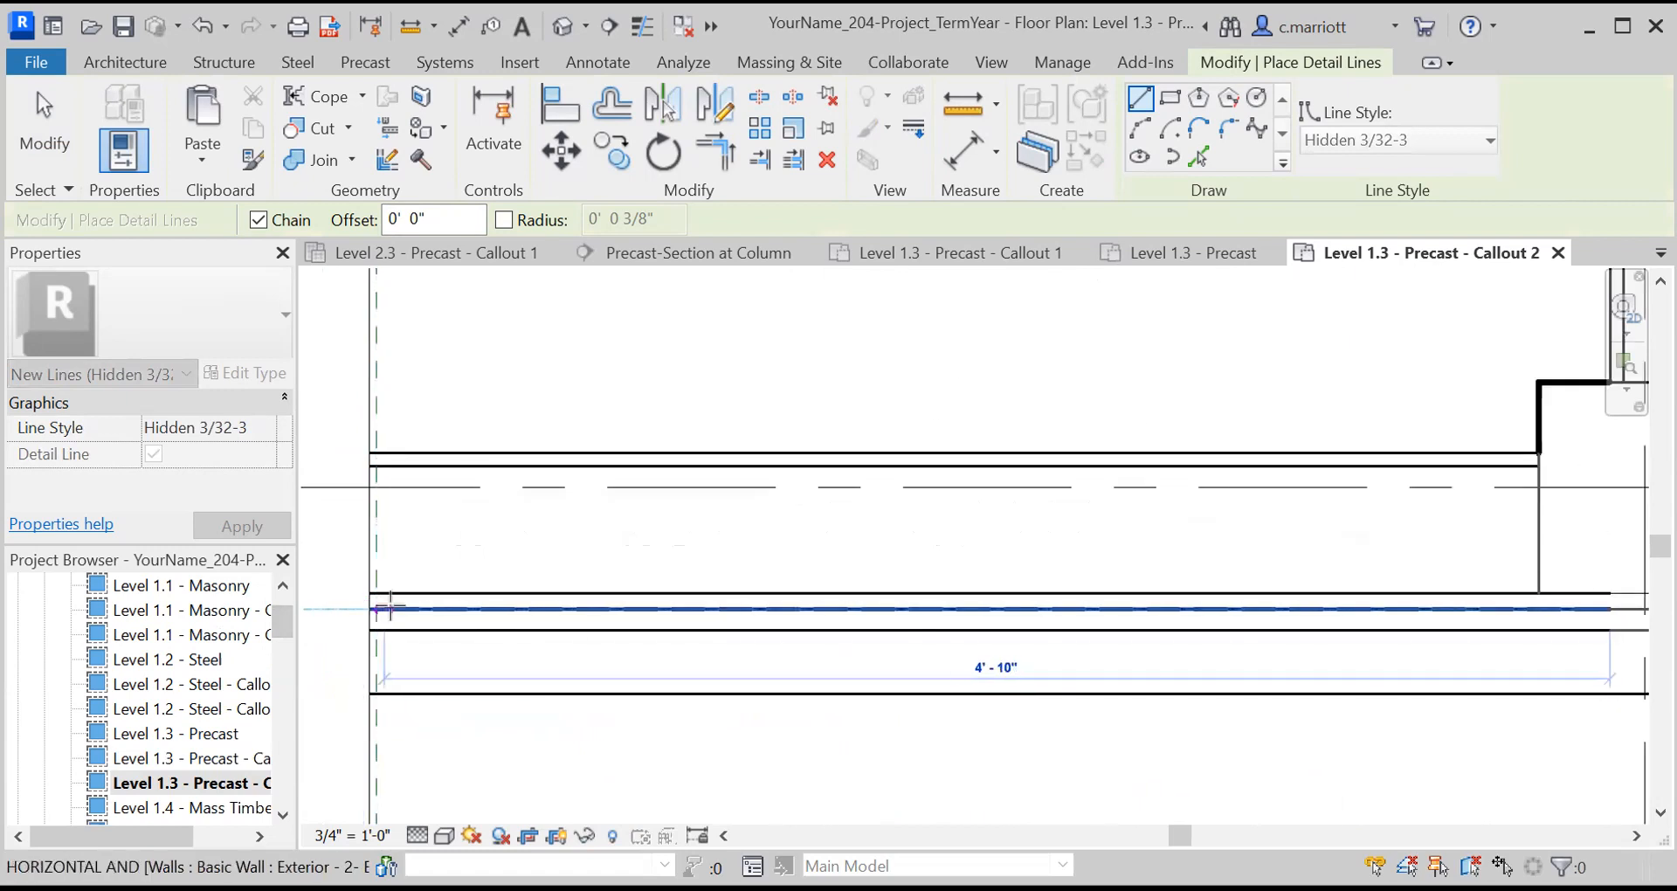
left_click(373, 609)
key("Escape")
key("Escape")
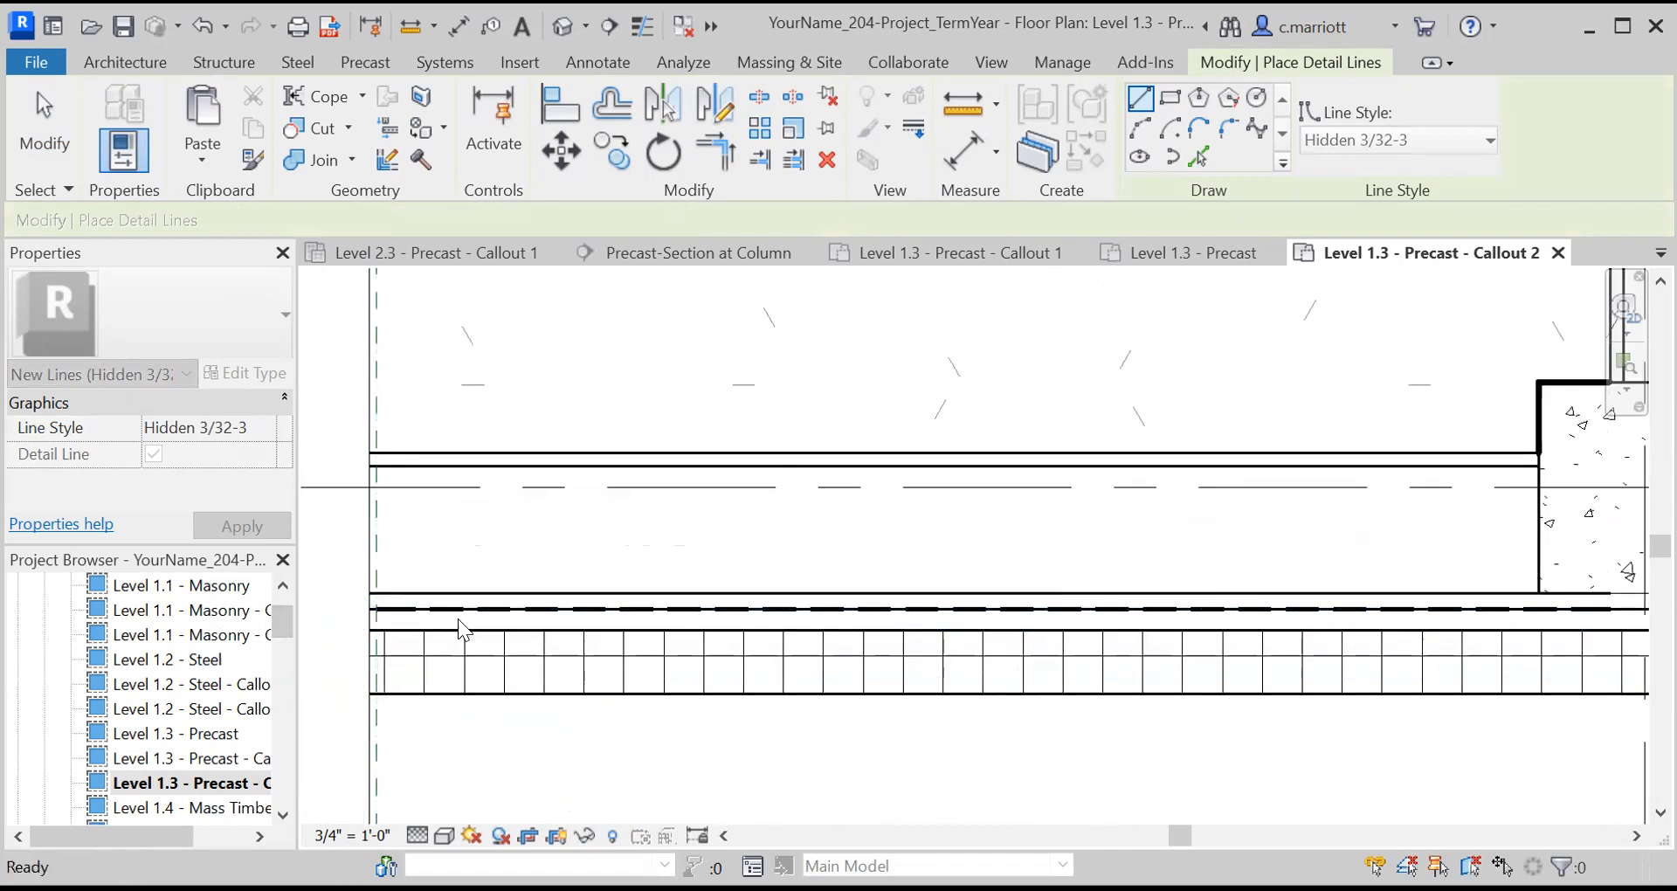
Move the horizontal hidden detail line 0.25" downward toward the exterior face of the grid D wall
left_click(458, 608)
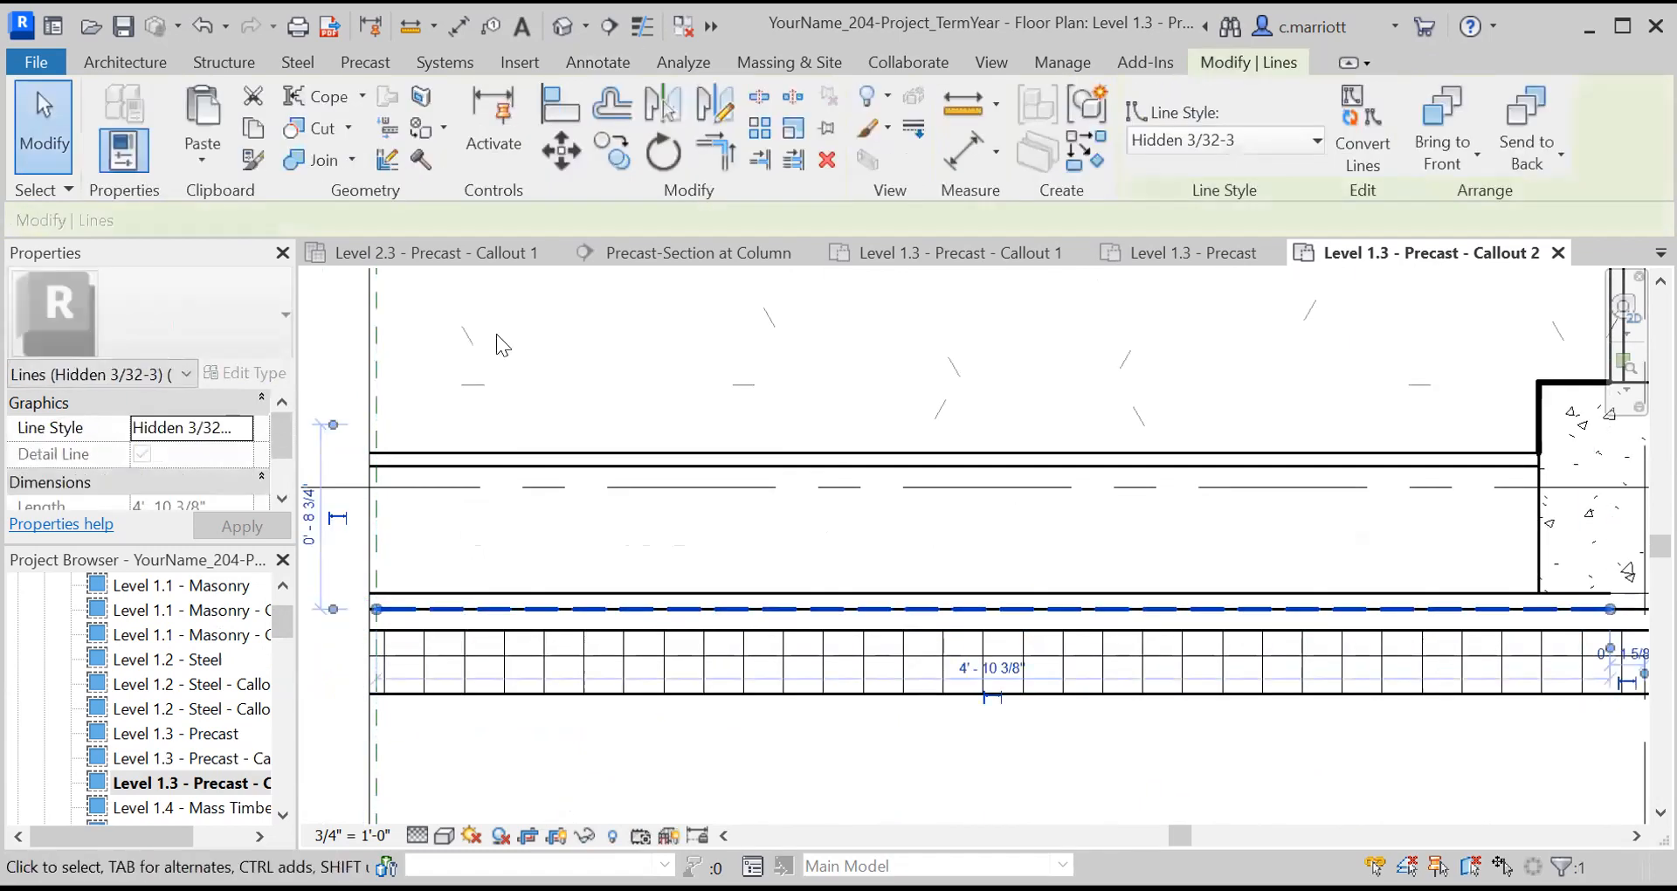
left_click(561, 150)
left_click(551, 365)
type(".25\"")
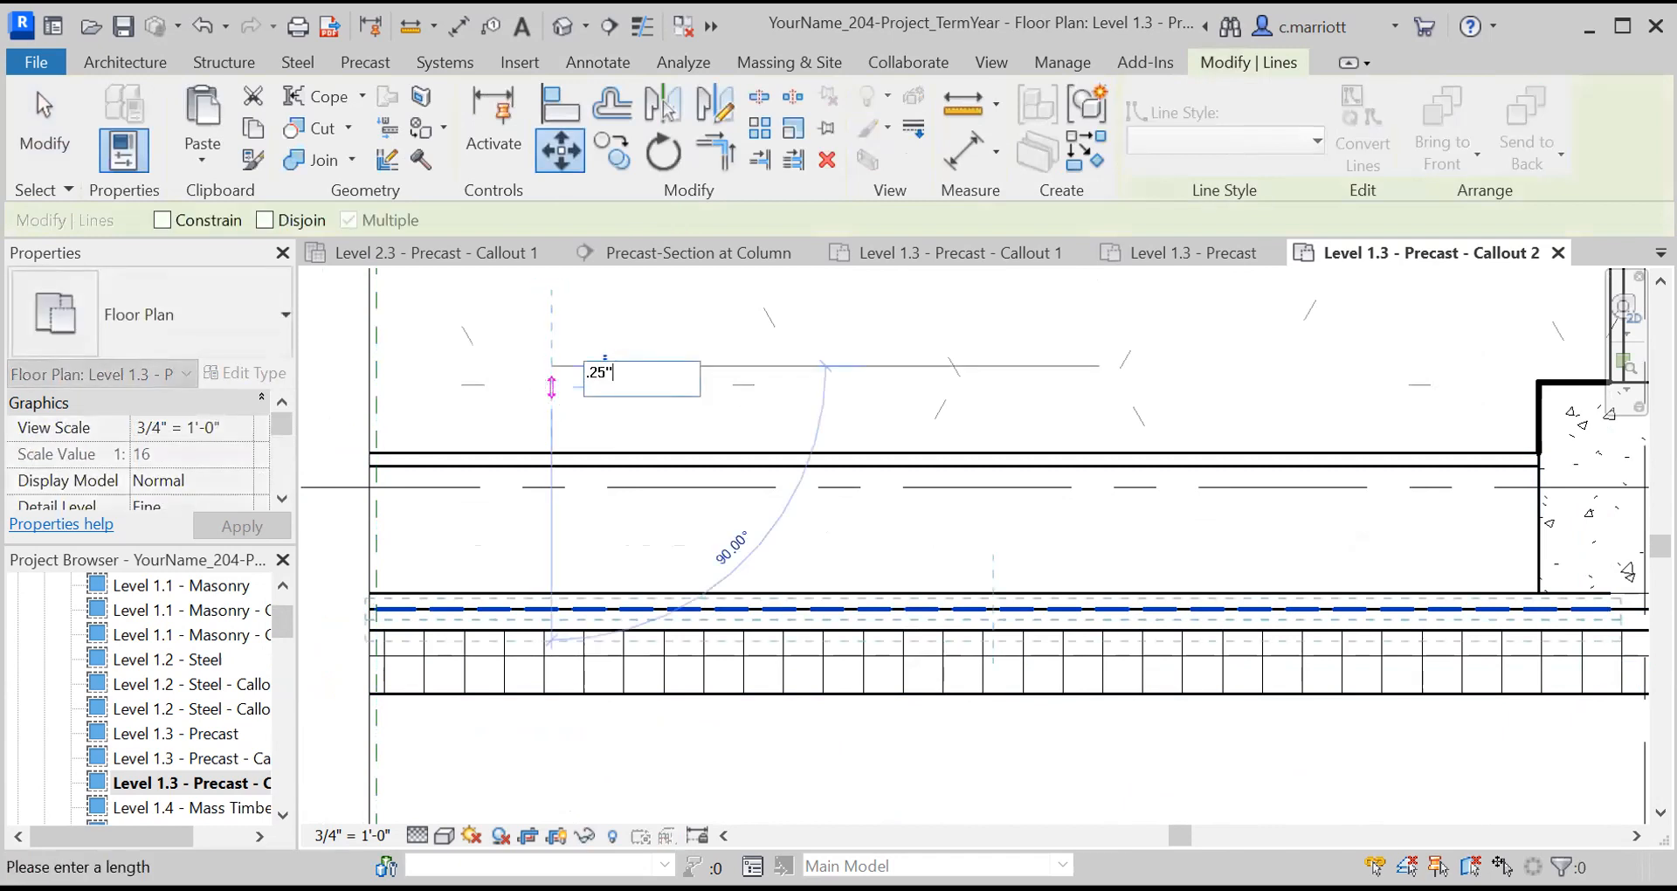
key("Return")
key("Escape")
scroll(545, 391, "down", 2)
middle_click_drag(985, 557, 835, 661)
scroll(1170, 730, "up", 3)
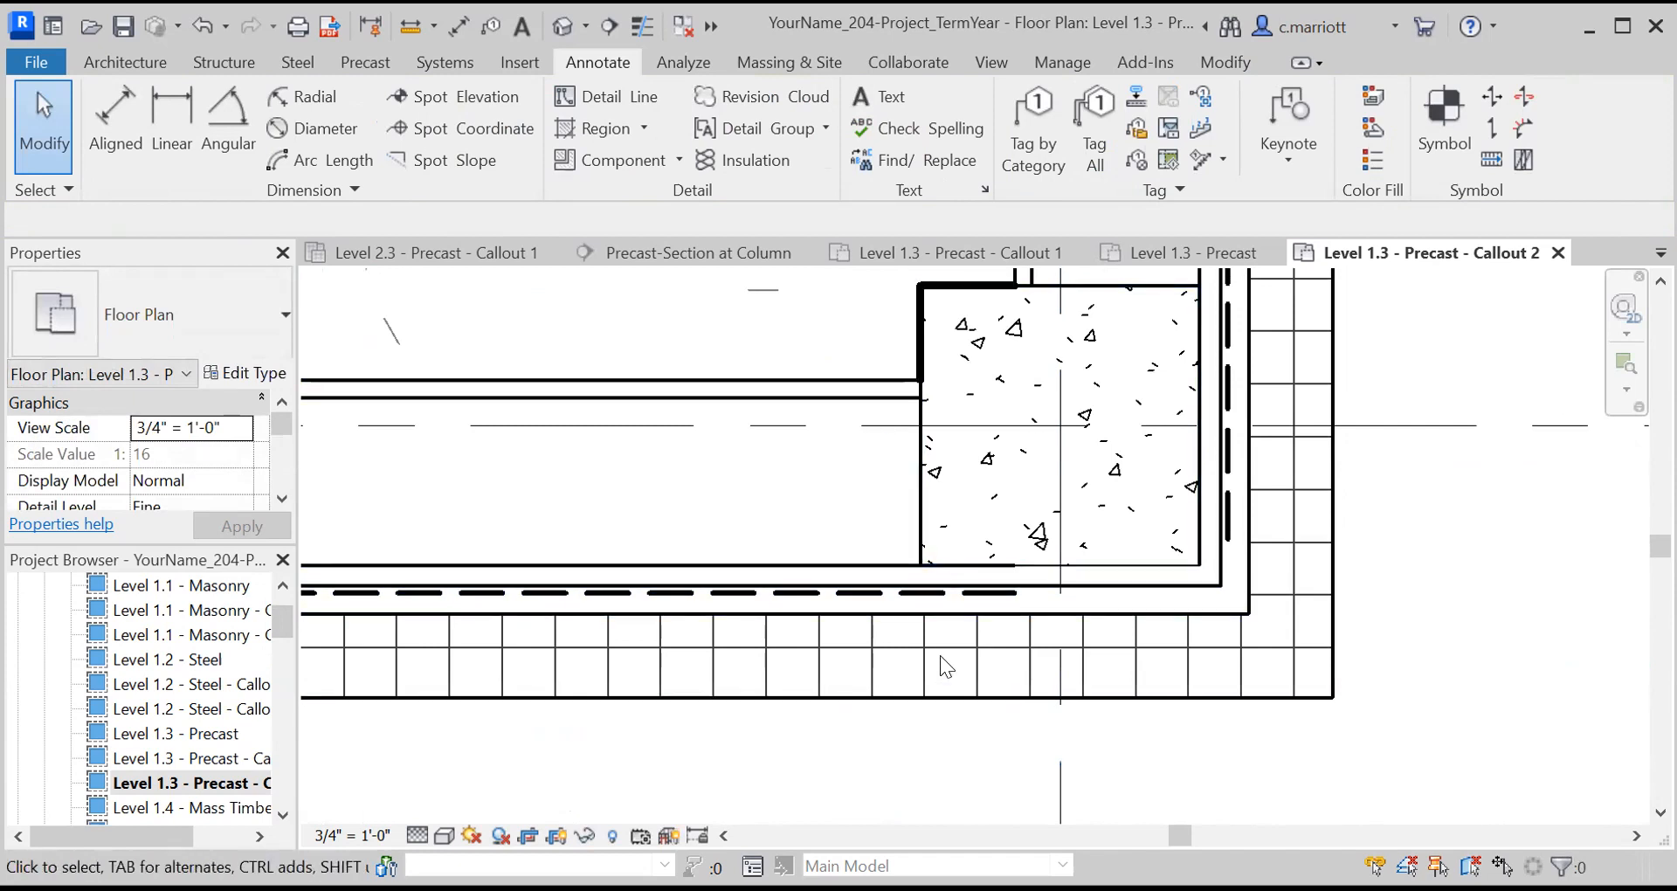
Stretch the horizontal hidden detail line past the column to the exterior wall corner
left_click(1008, 596)
left_click_drag(1013, 594, 1212, 594)
scroll(1212, 594, "up", 1)
key("Escape")
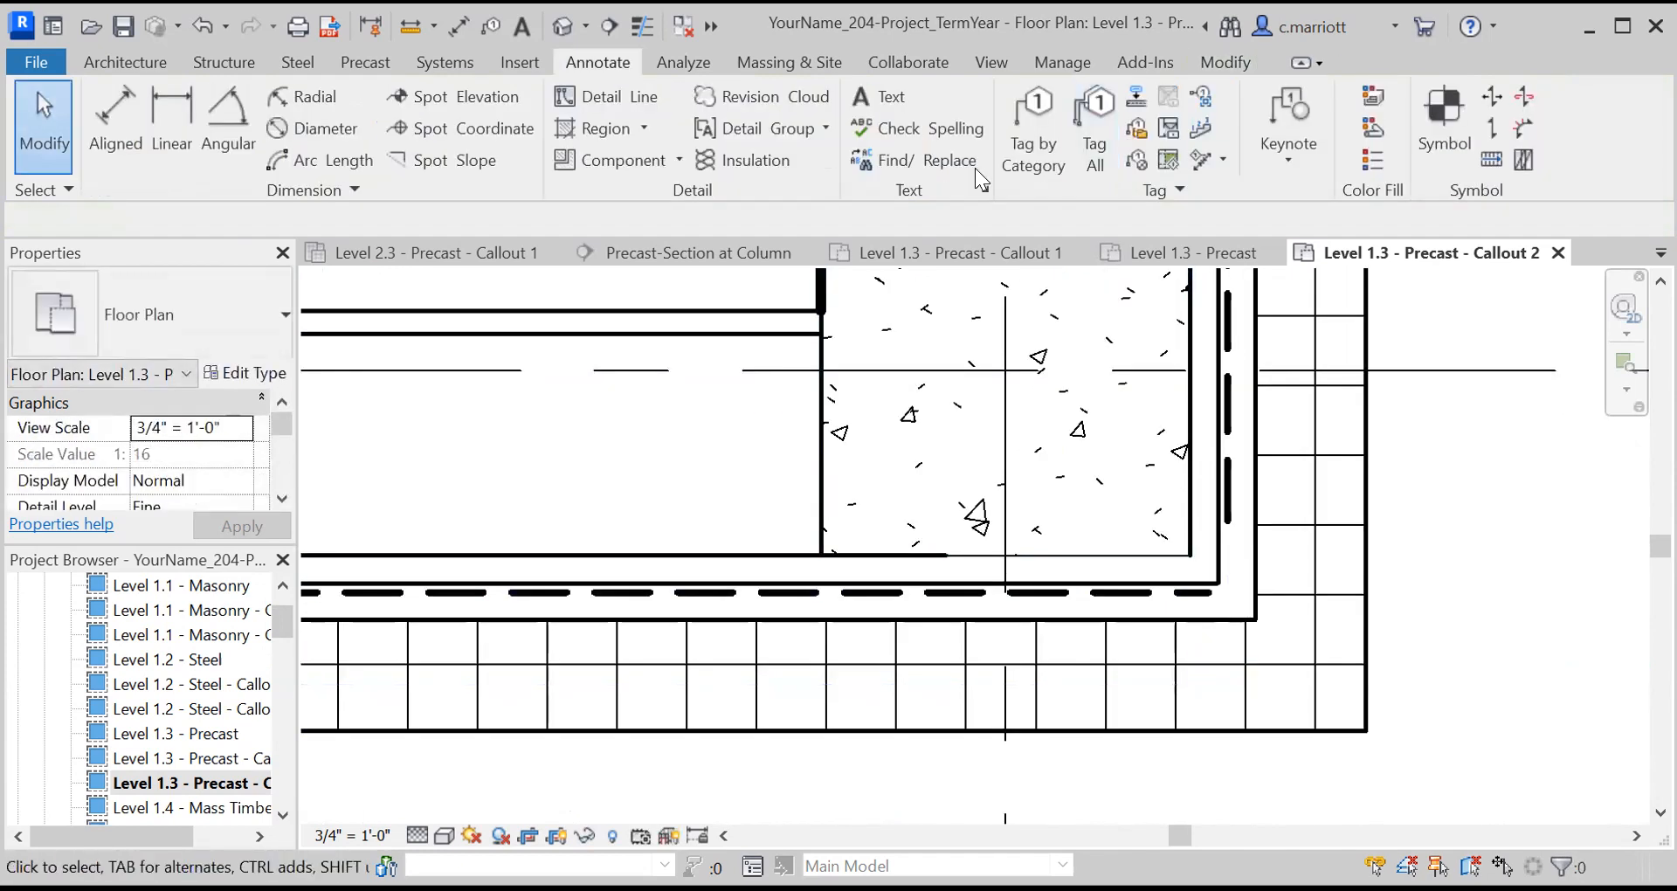
left_click(1217, 63)
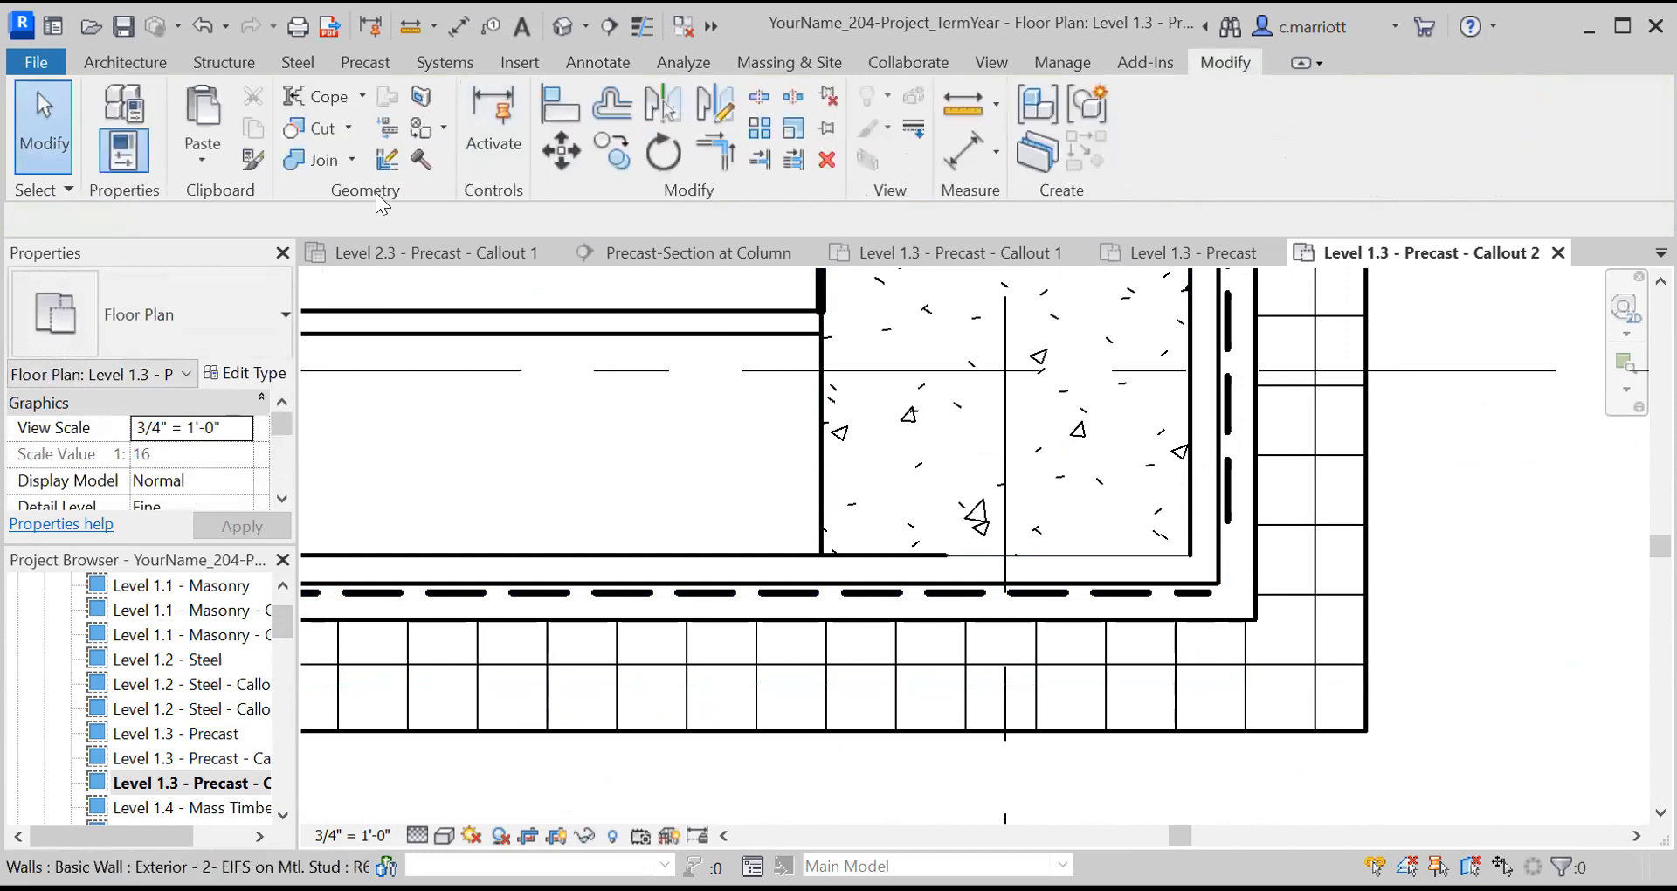
left_click(325, 161)
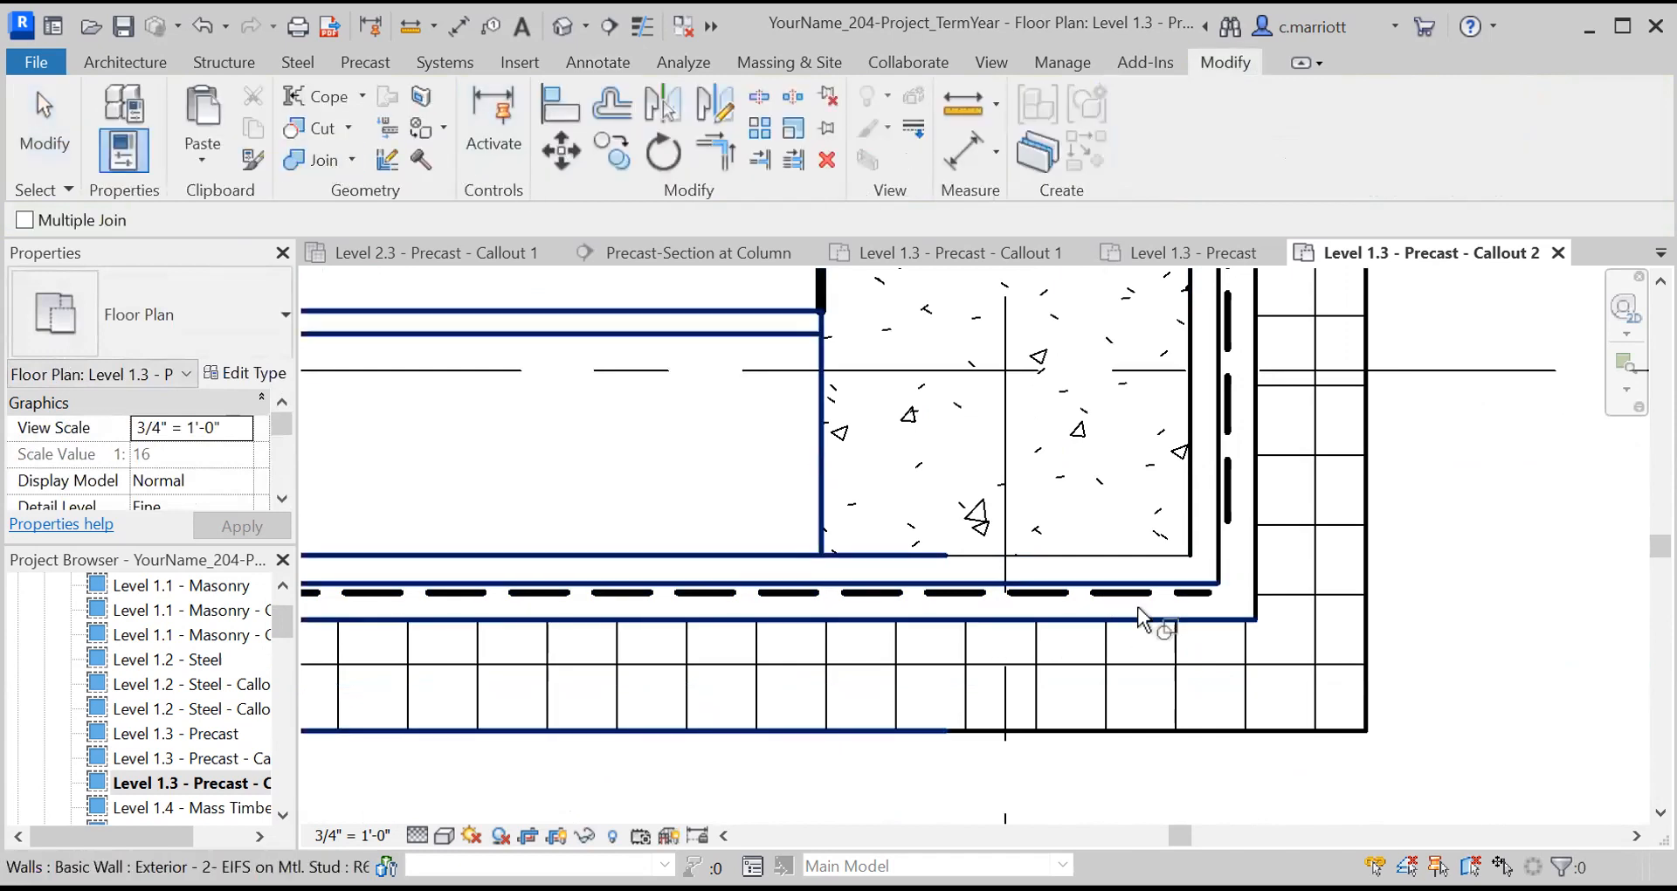
scroll(1149, 605, "up", 2)
scroll(1244, 604, "up", 2)
key("Escape")
scroll(1202, 470, "down", 2)
scroll(1196, 480, "up", 2)
scroll(1196, 480, "down", 2)
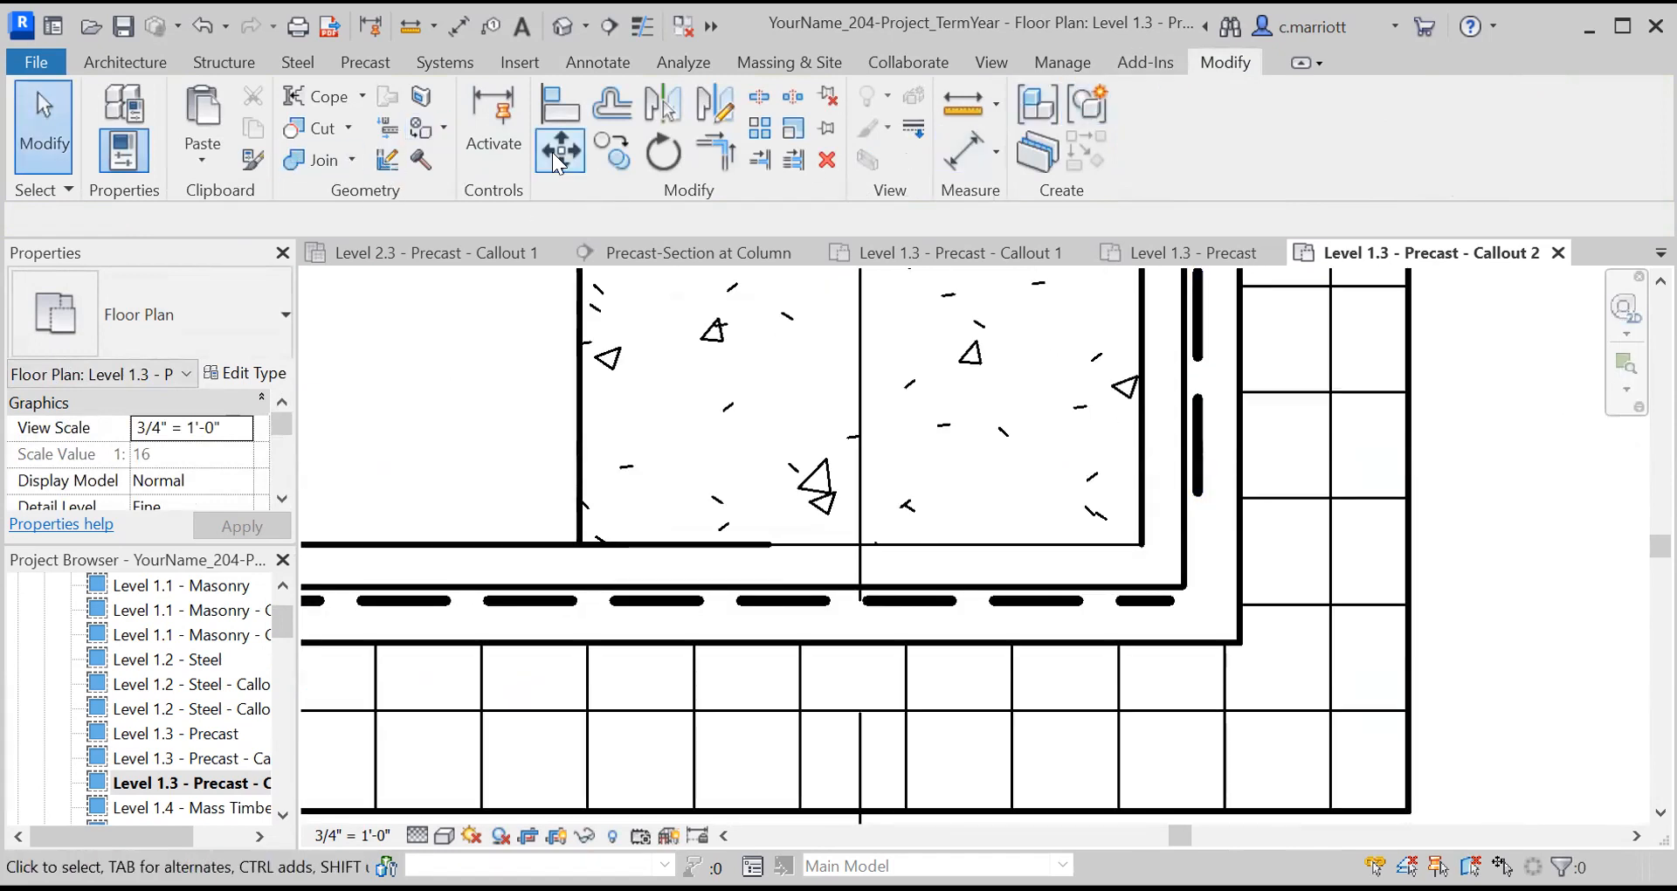
Trim/extend the horizontal and vertical hidden detail lines to meet in a corner outside the column
left_click(715, 152)
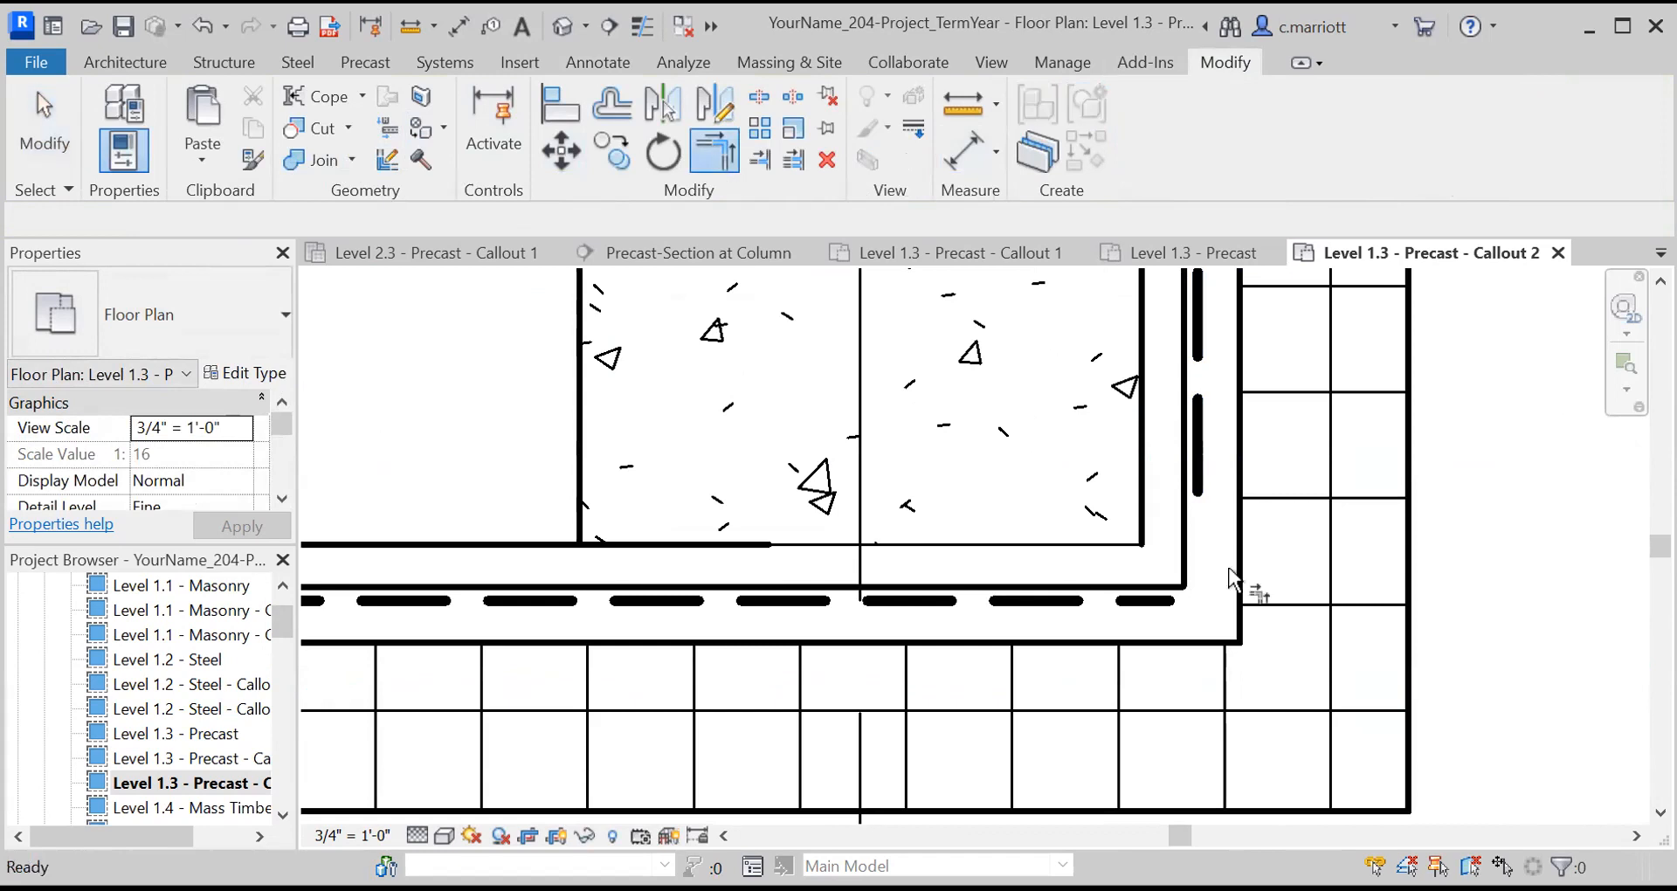
left_click(1153, 611)
left_click(1147, 600)
key("Escape")
key("Escape")
scroll(1160, 597, "down", 2)
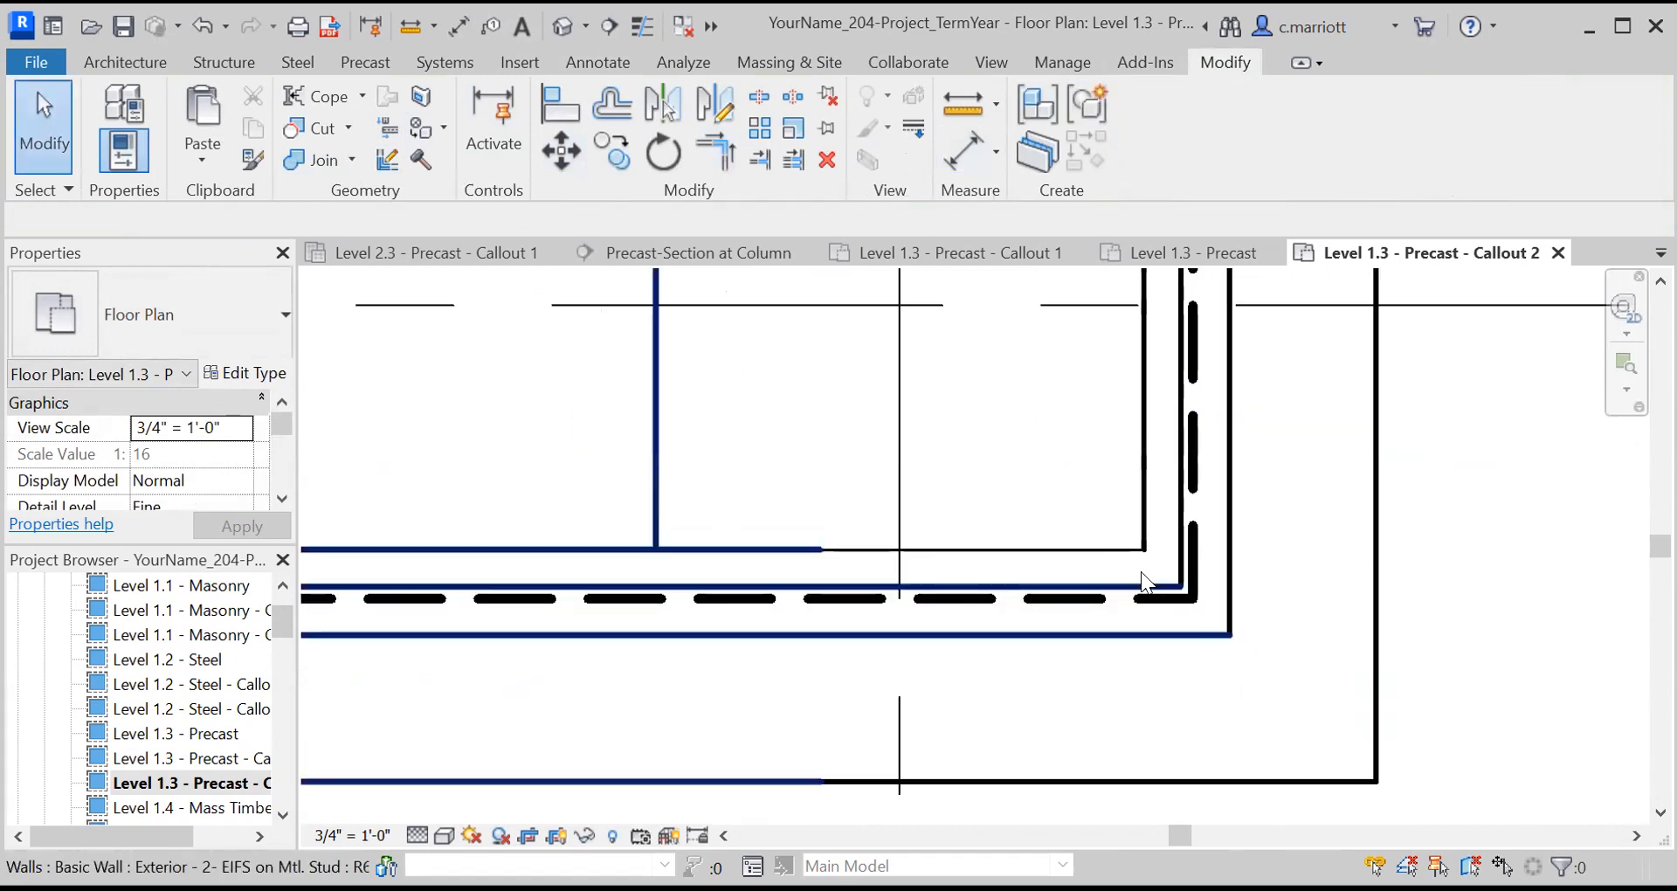
left_click(714, 162)
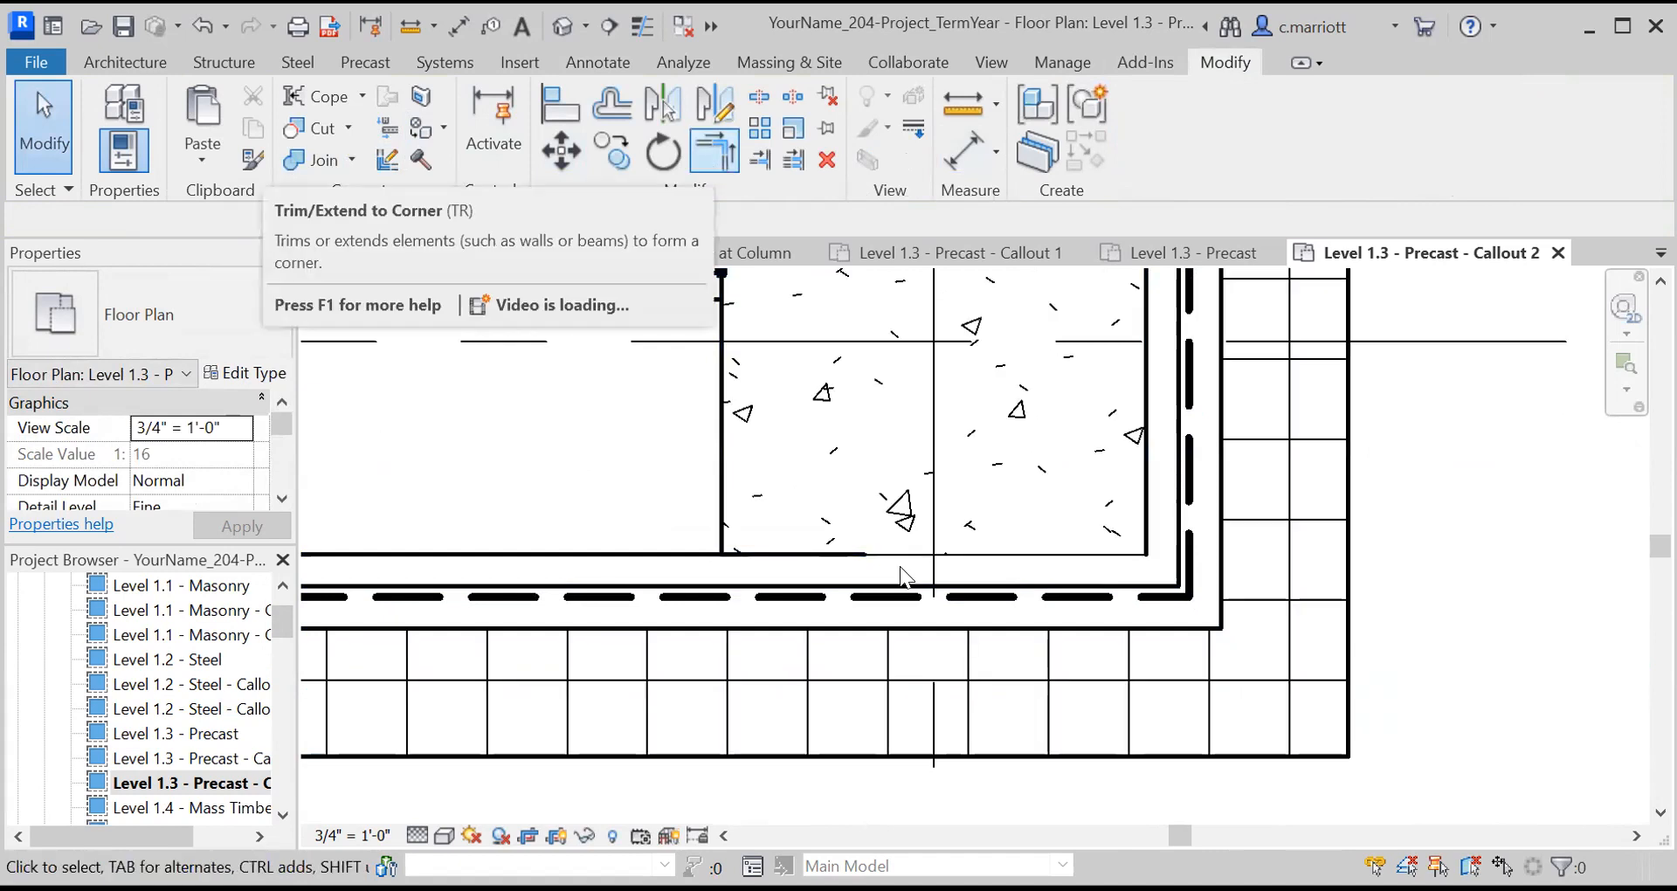
scroll(1023, 659, "down", 5)
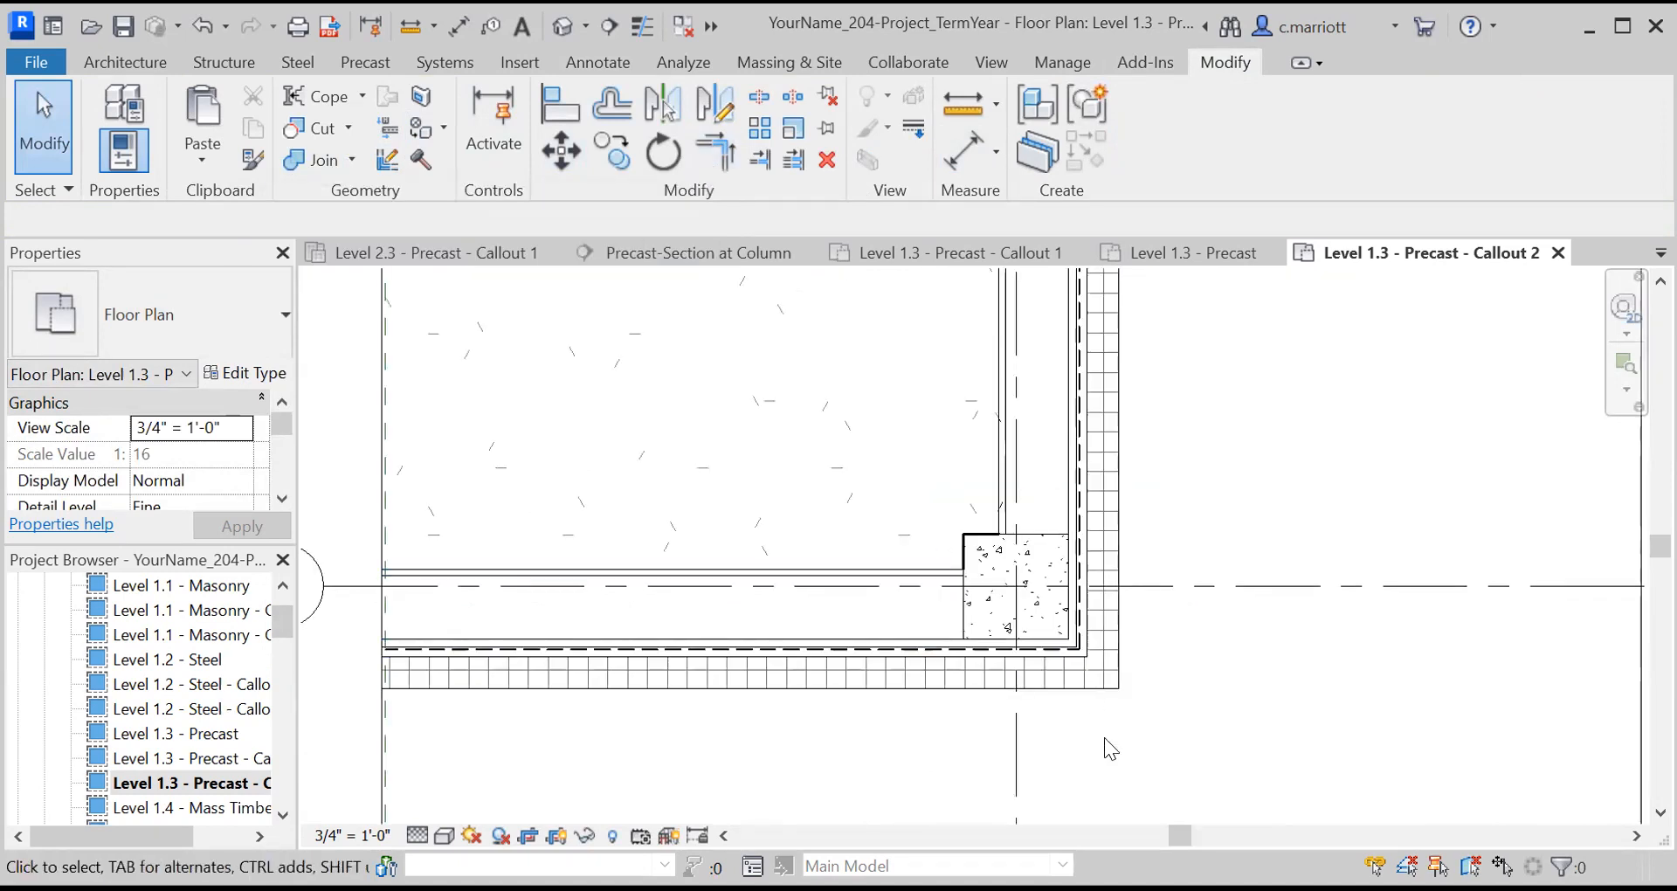
scroll(1083, 693, "up", 1)
scroll(1078, 622, "up", 1)
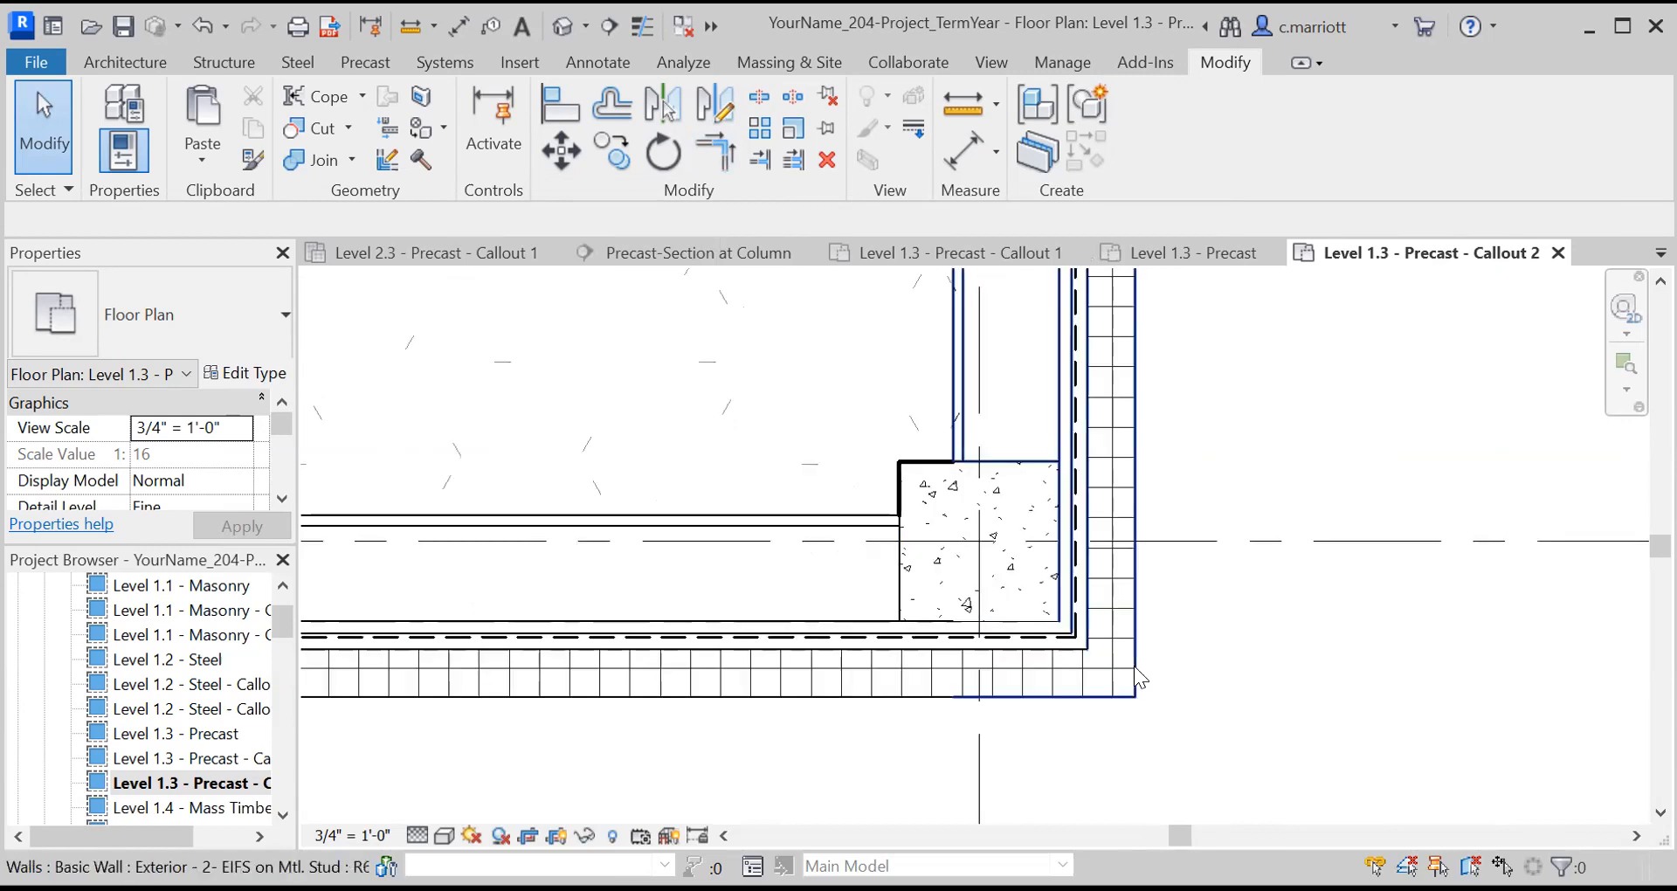
scroll(1134, 664, "up", 1)
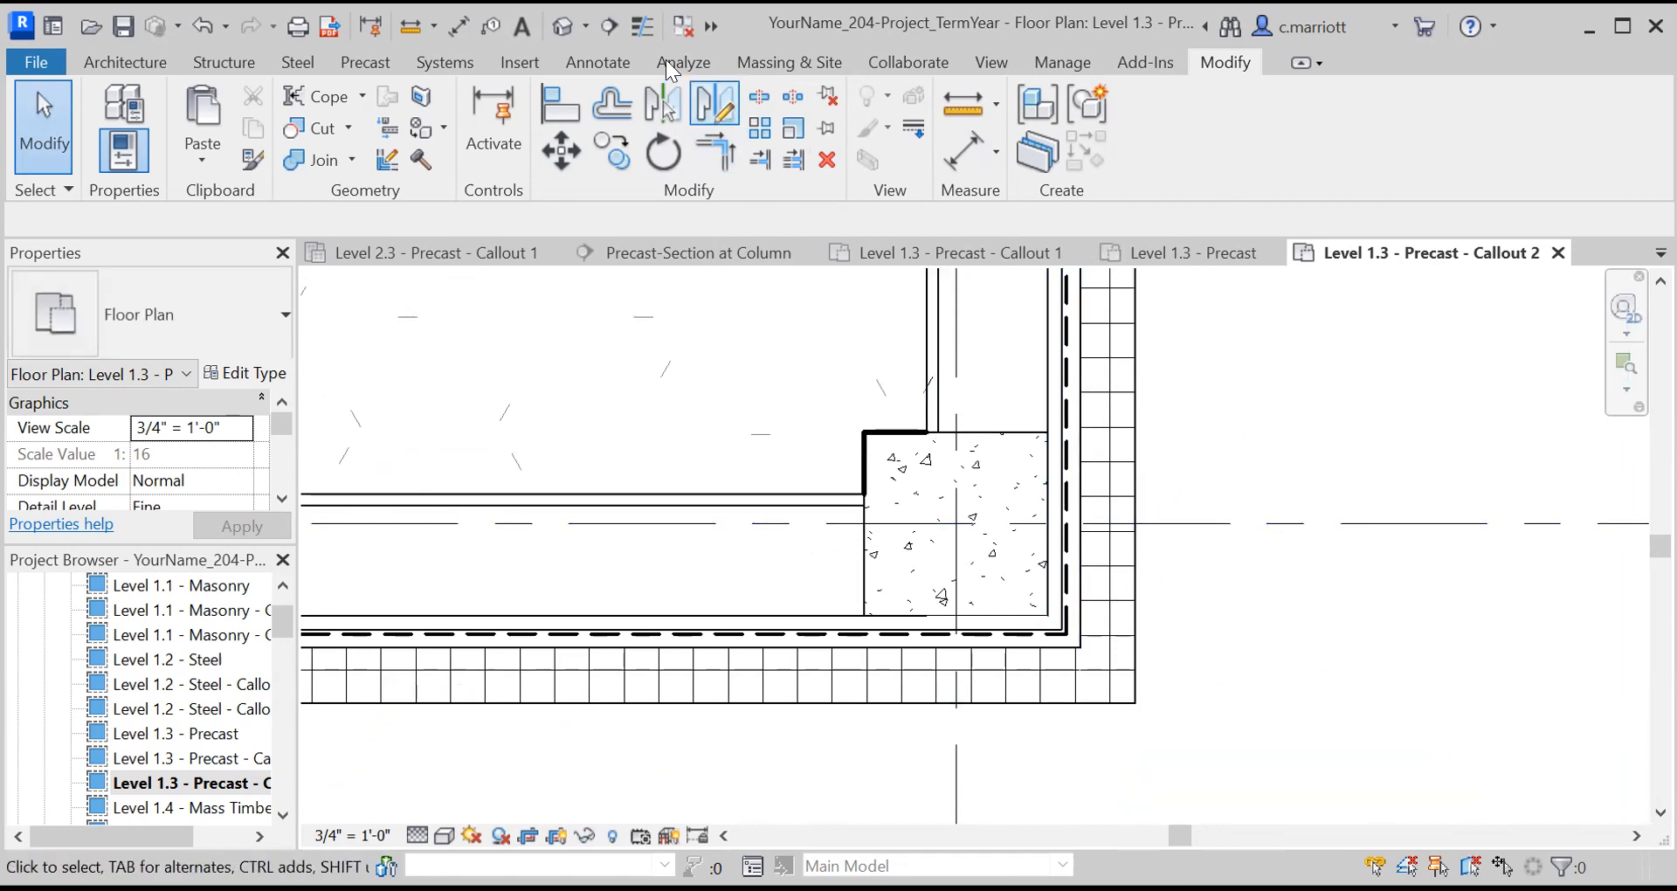
Switch to the AT G105 inside and outside corners PDF in the browser, examine the outside corner detail, and return to Revit
left_click(598, 64)
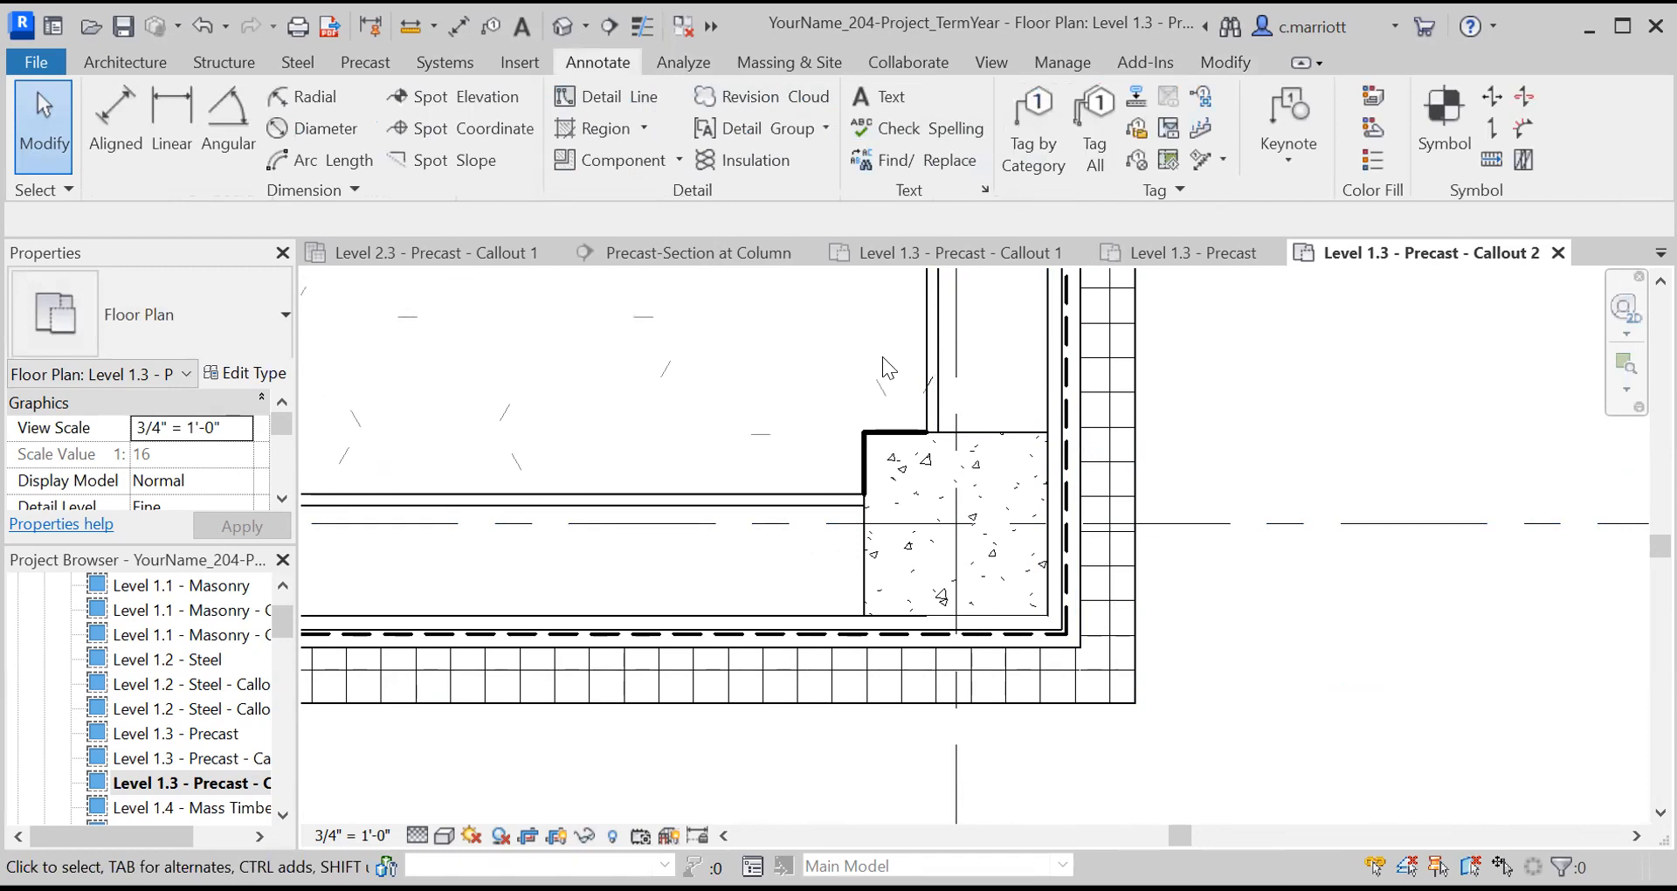
key("alt+Tab")
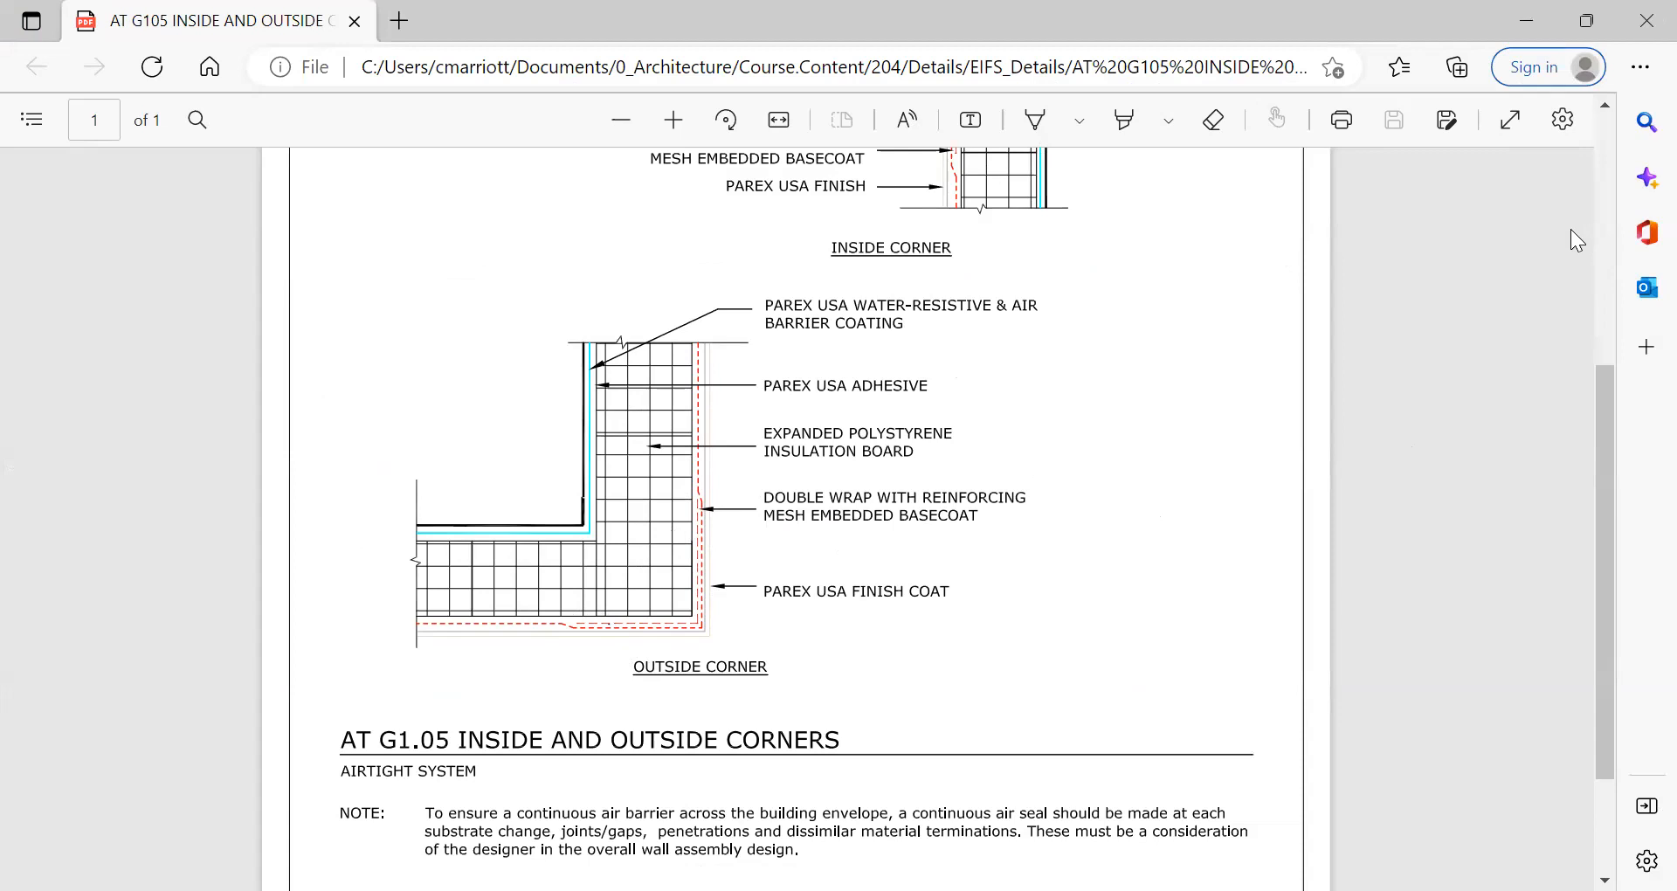
left_click(1526, 20)
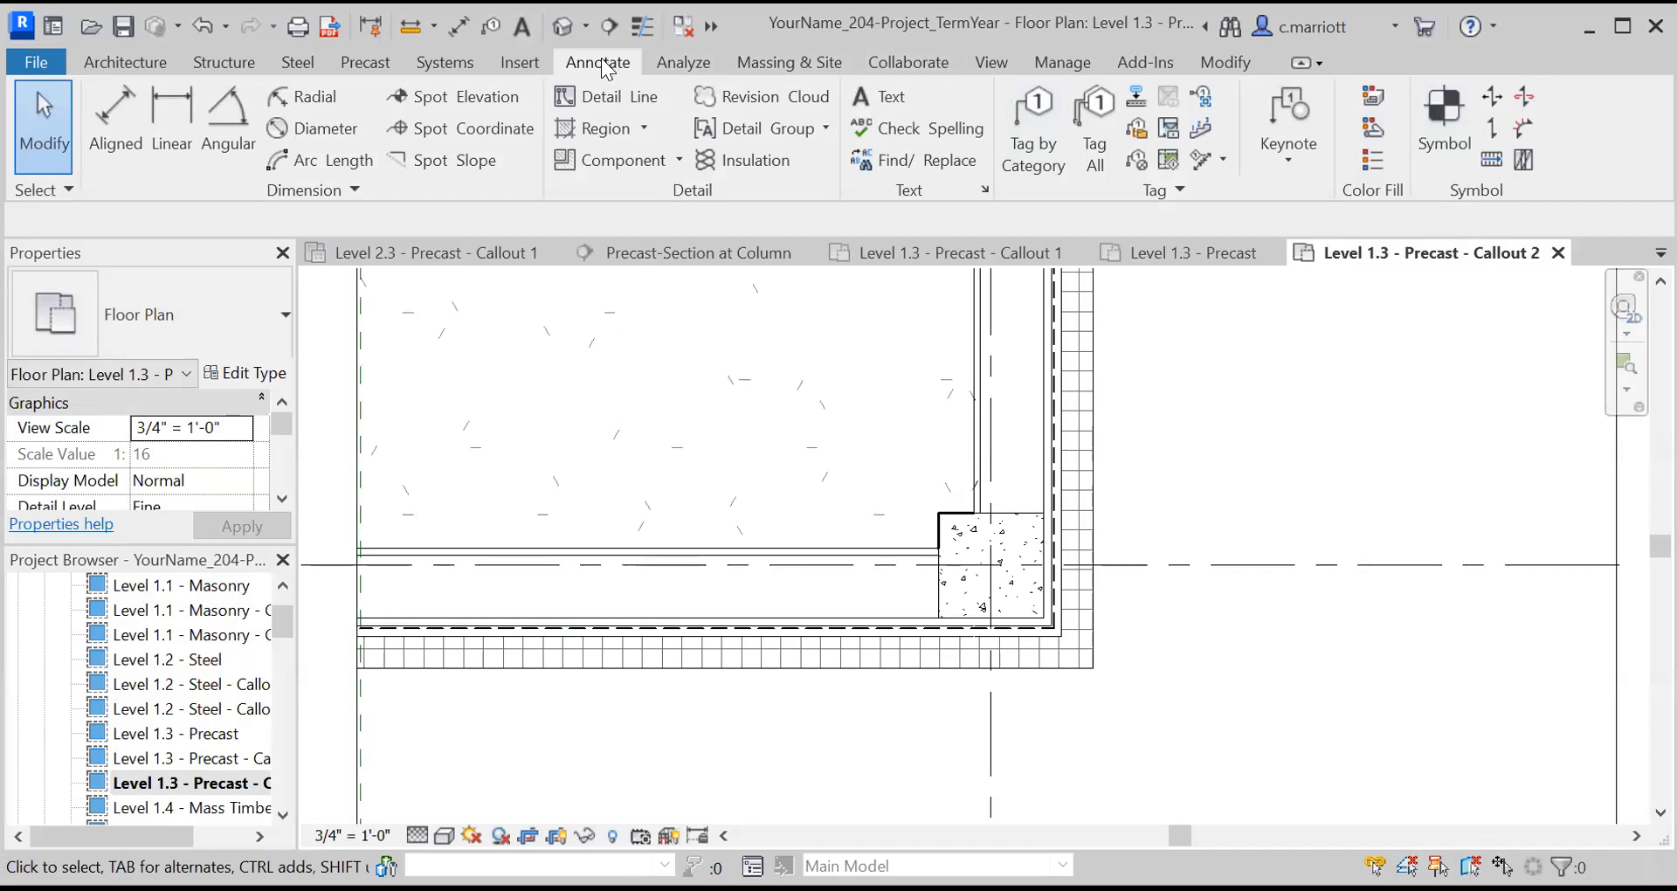
Draw a 6" vertical detail line in the Hidden 1/16-2 style upward from the insulation's outer corner along the exterior face
left_click(591, 96)
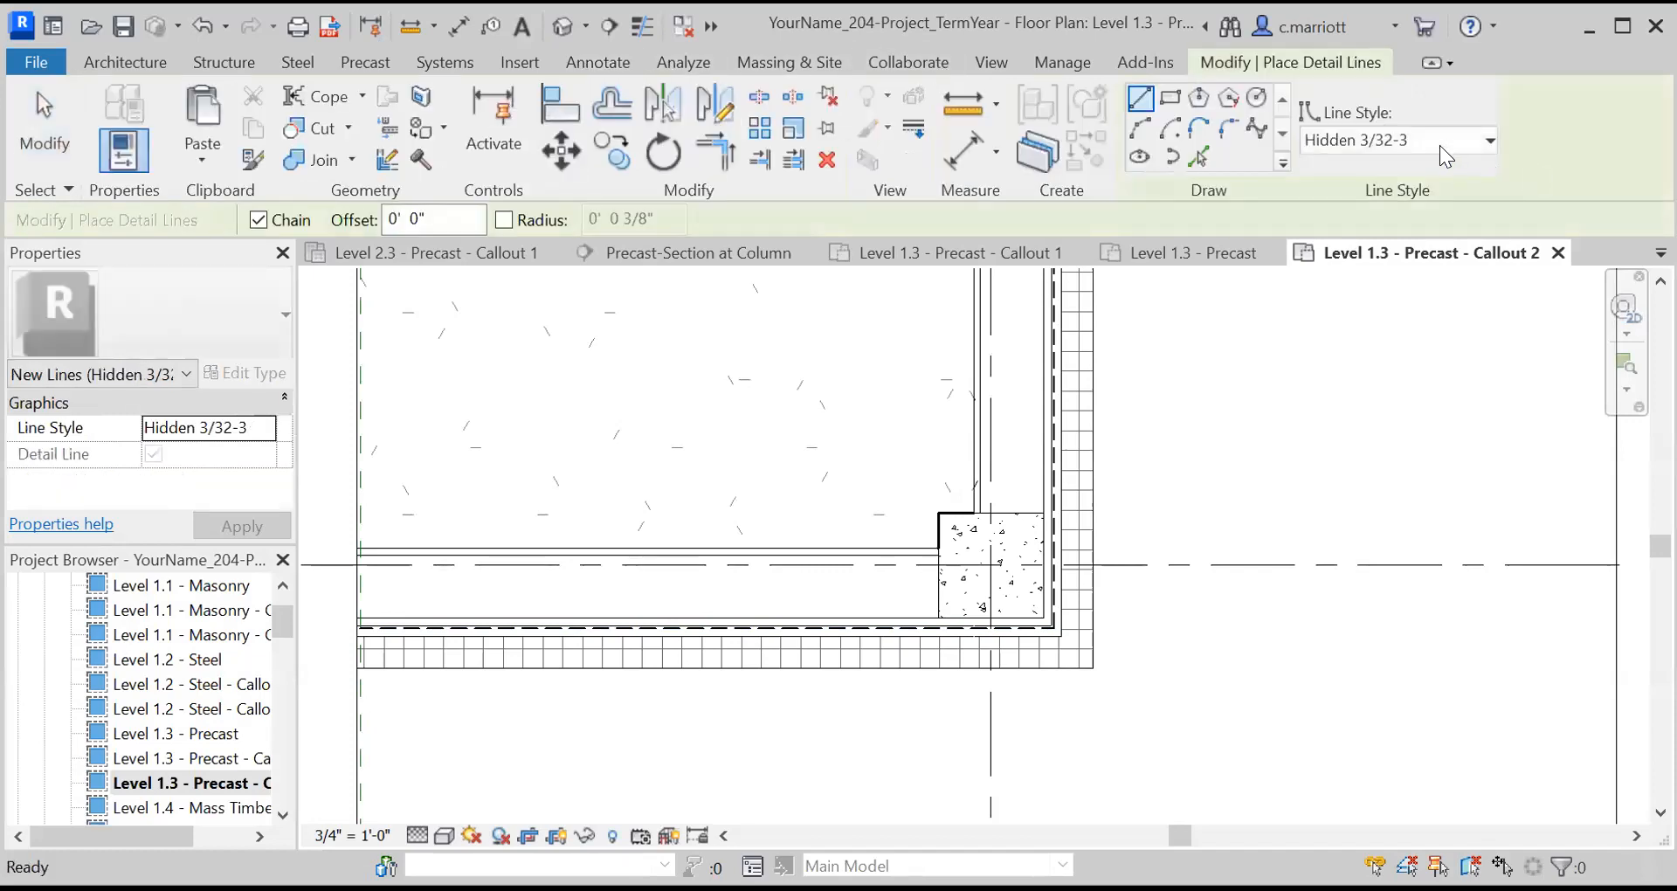
left_click(1450, 147)
left_click(1354, 350)
scroll(1003, 685, "up", 3)
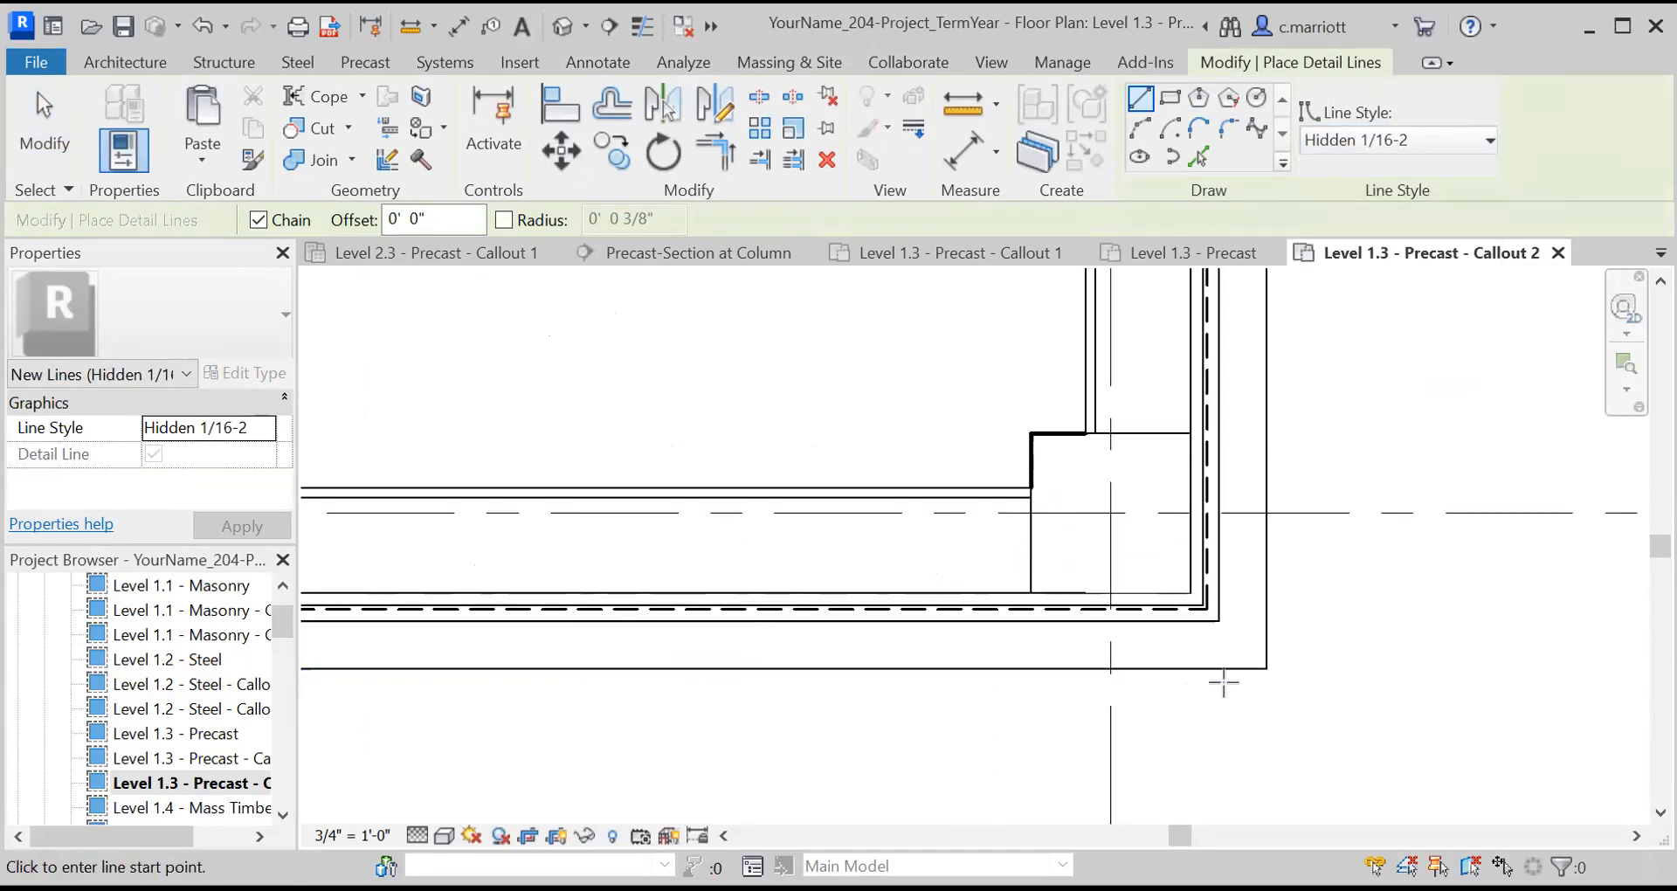
scroll(1199, 686, "up", 3)
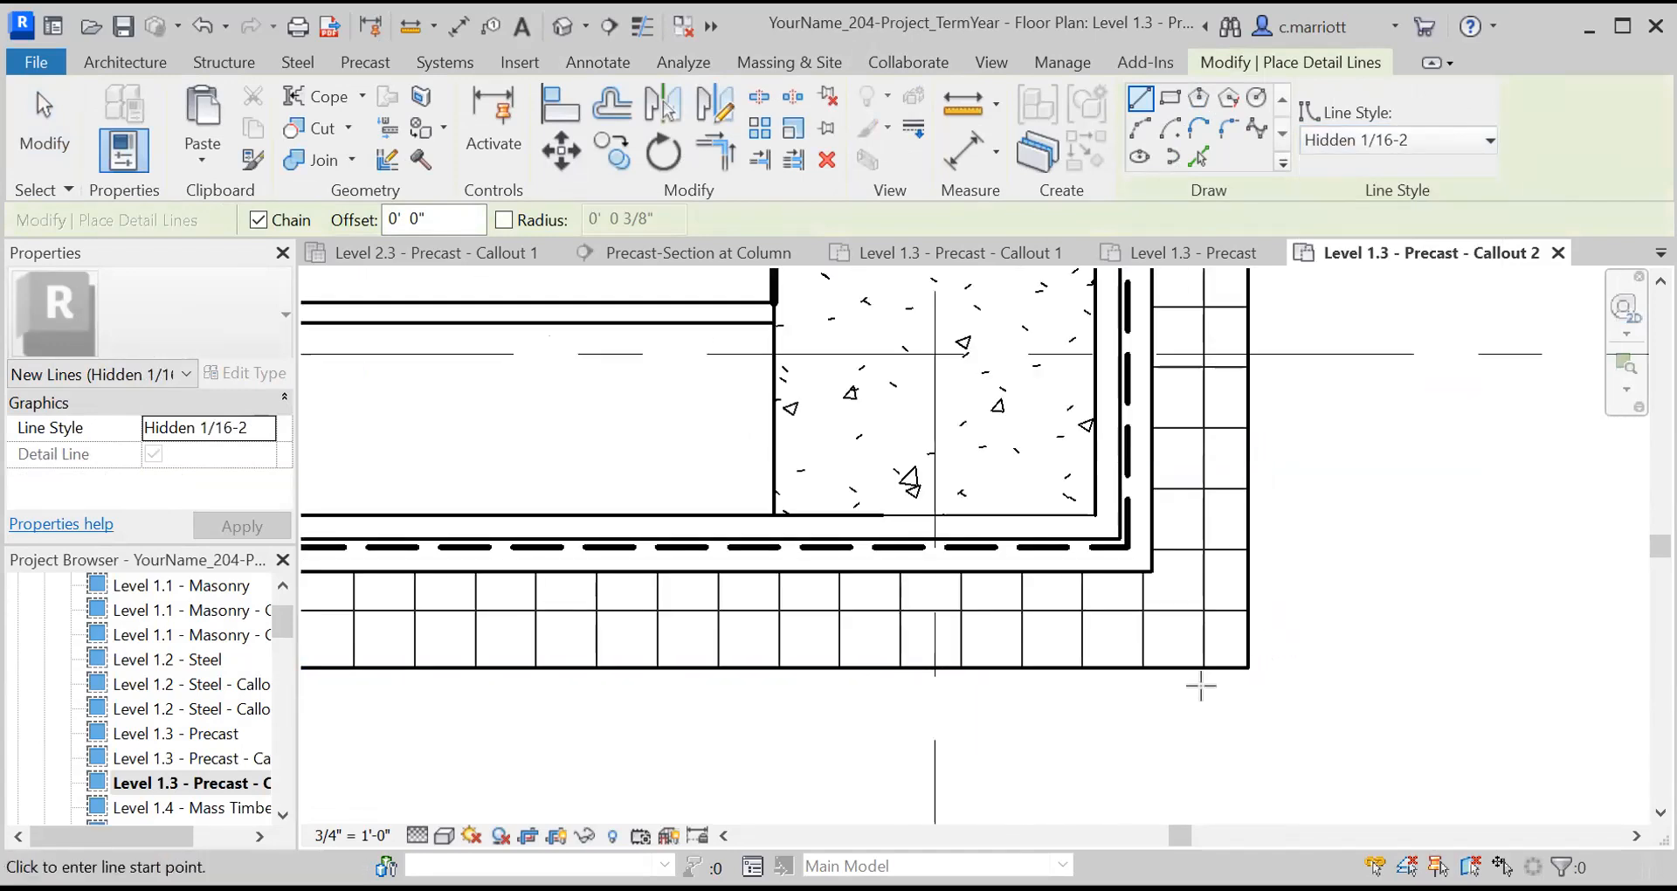
left_click(1248, 668)
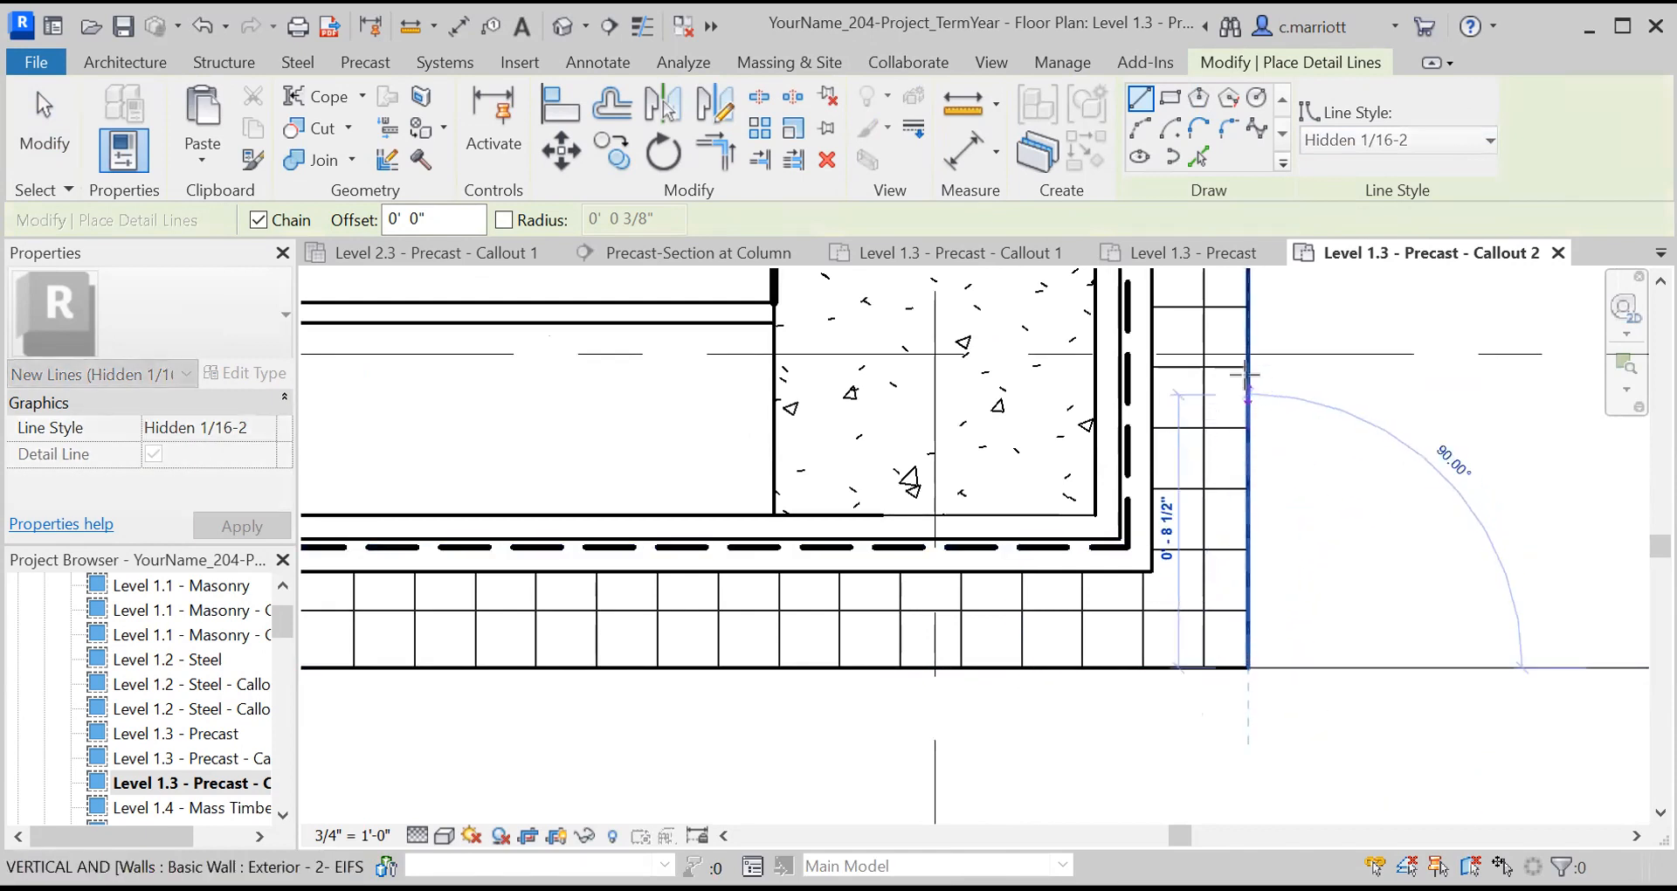
type("6")
key("Return")
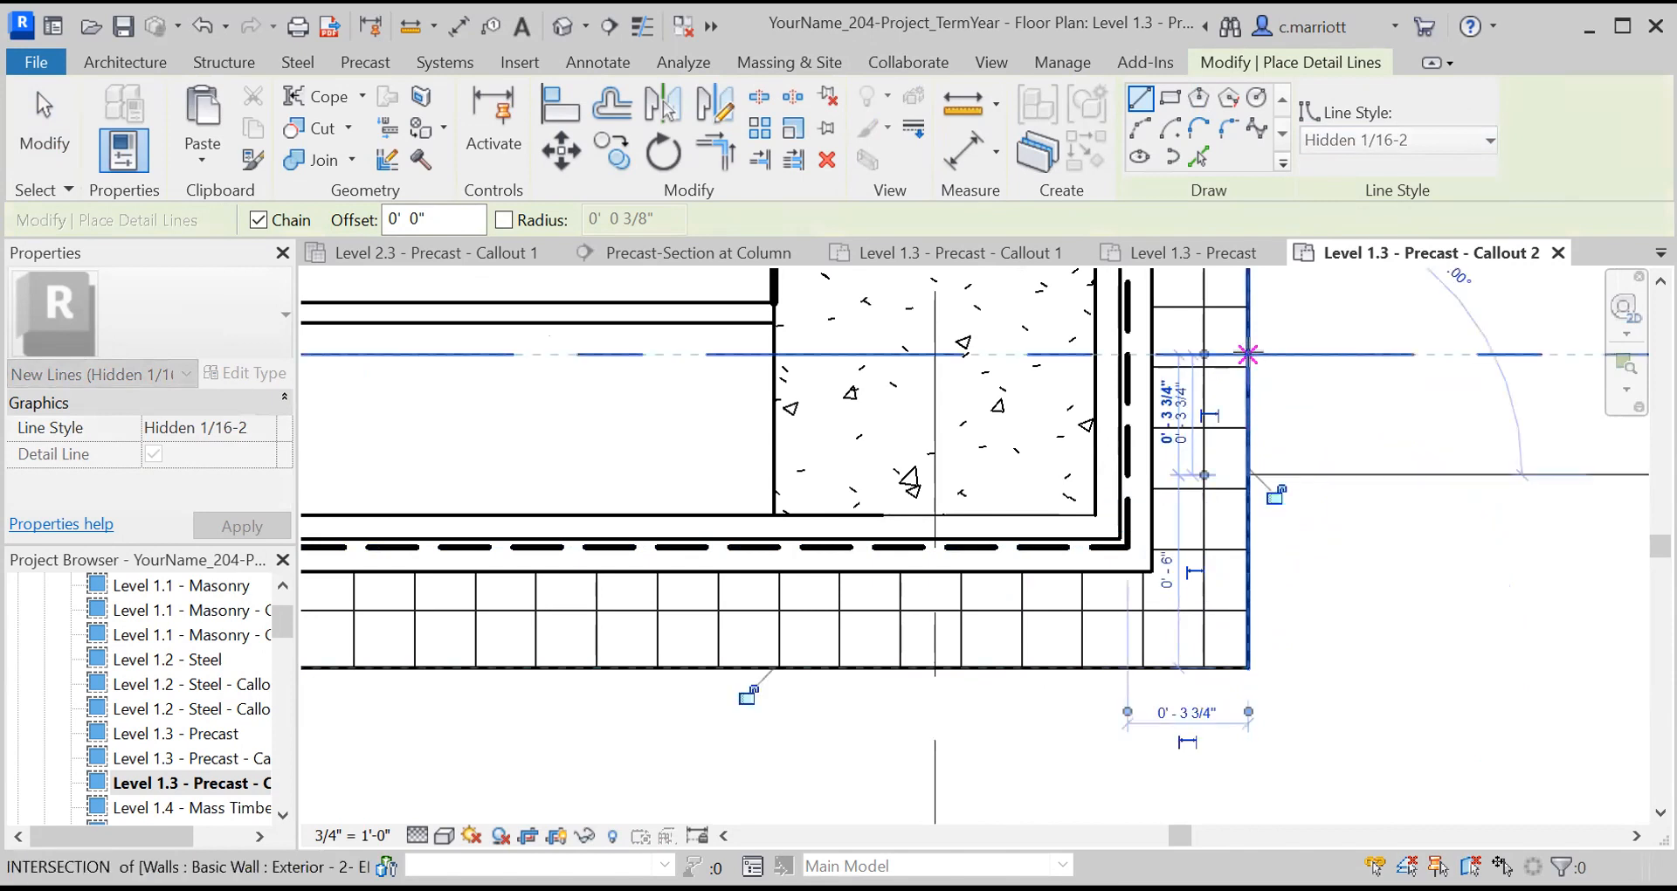
key("Escape")
key("Escape")
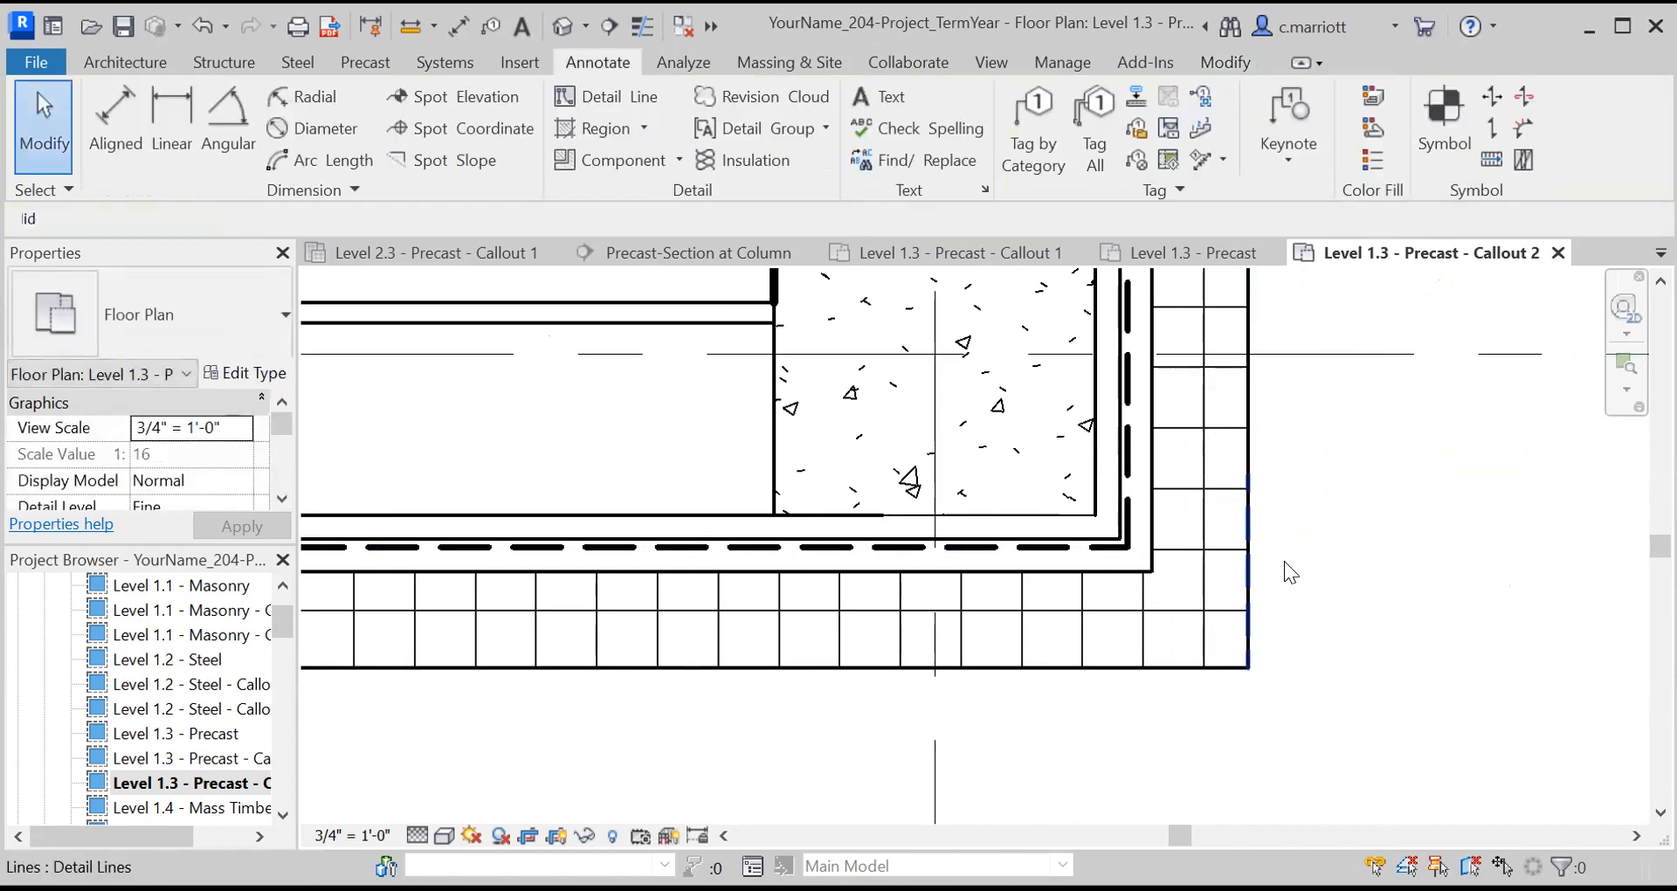
Move the 6" vertical hidden detail line 0.5" inward from the exterior face into the insulation
left_click(1248, 559)
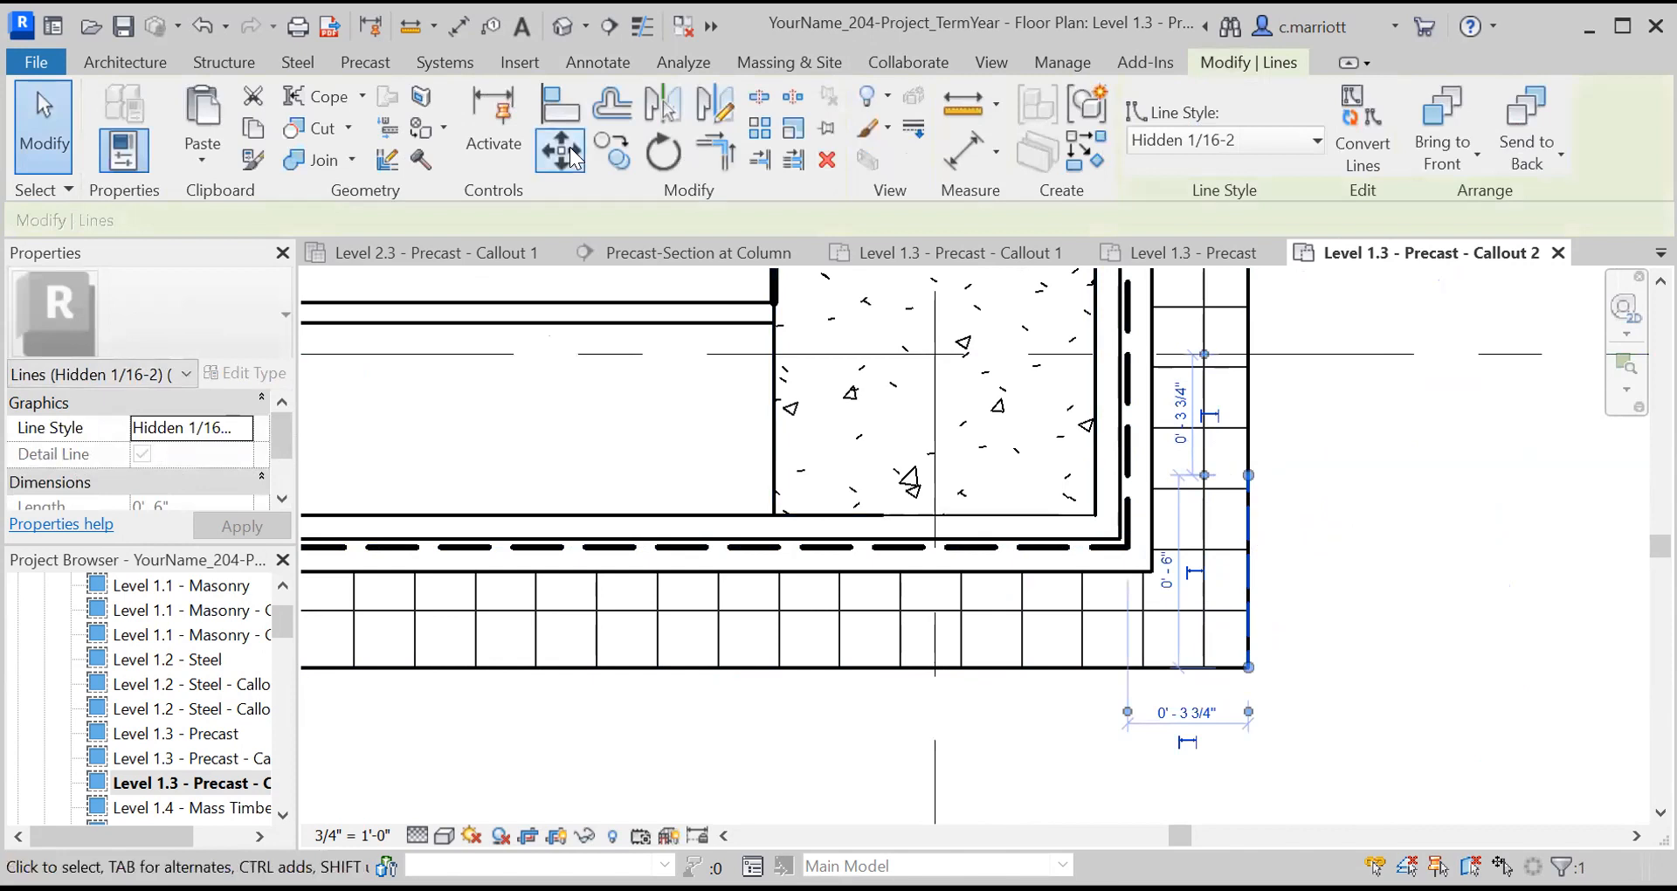
left_click(559, 150)
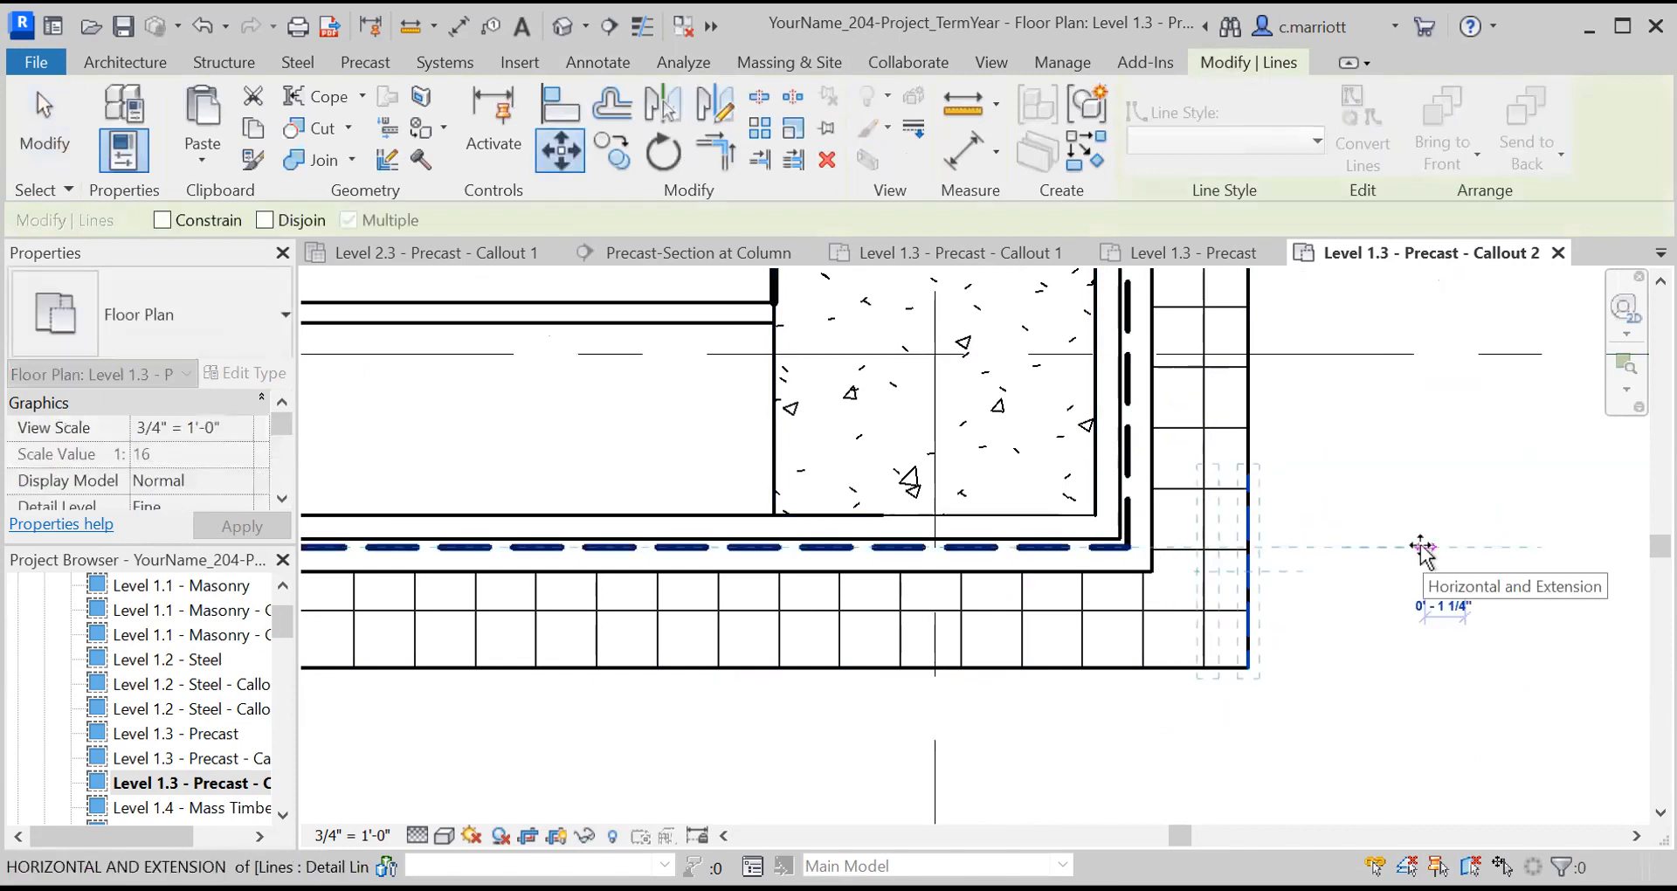
type(".5\"")
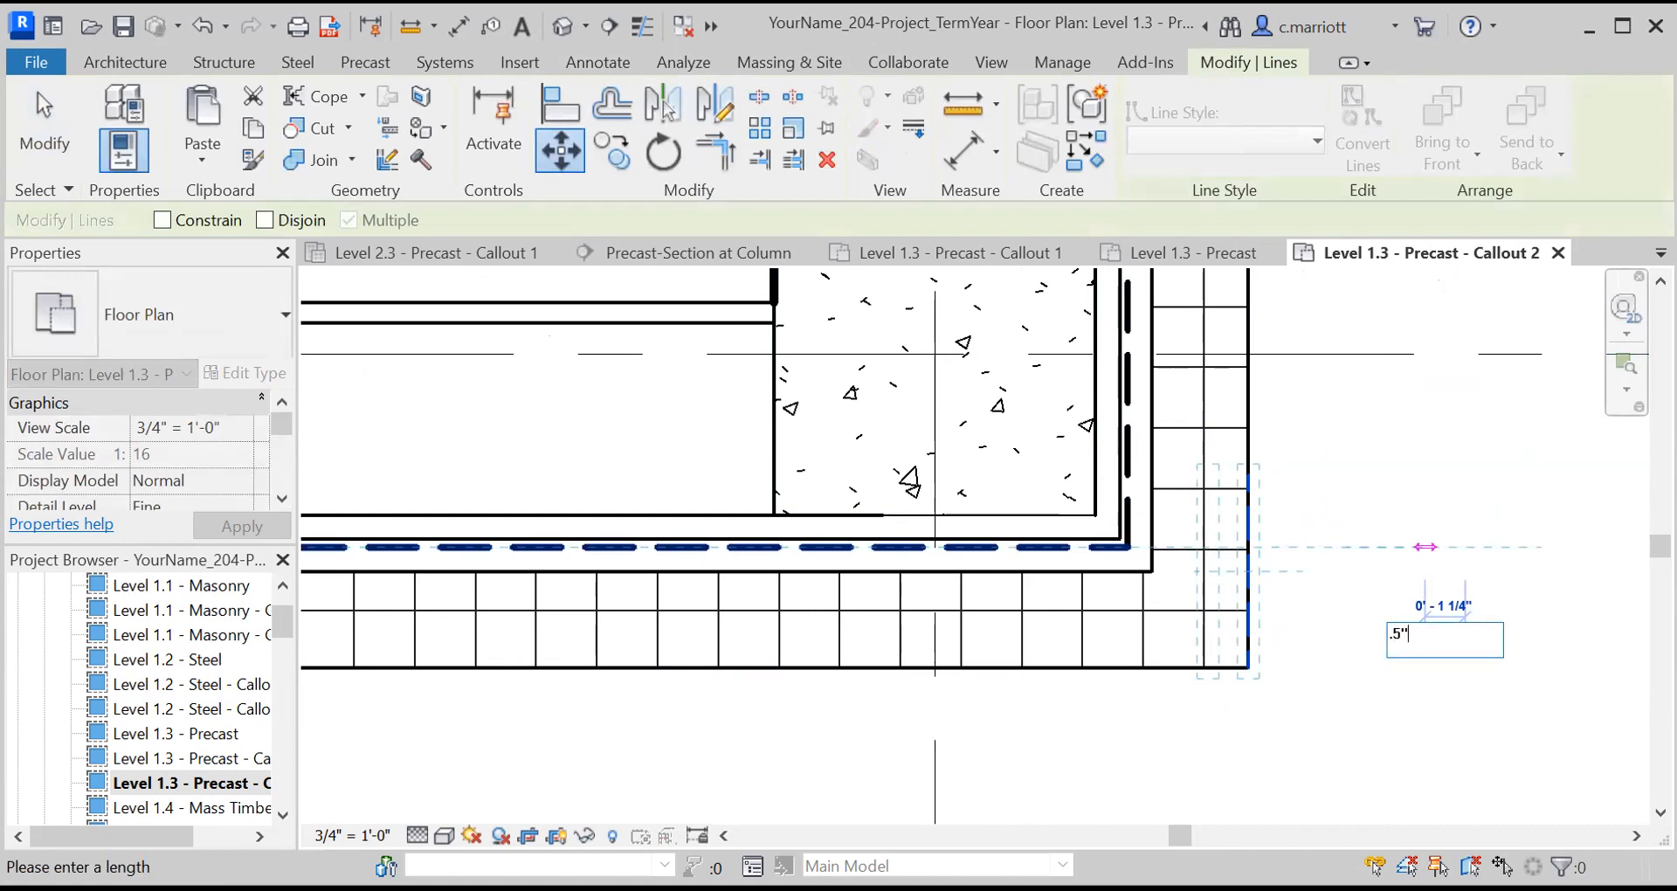
key("Return")
key("Escape")
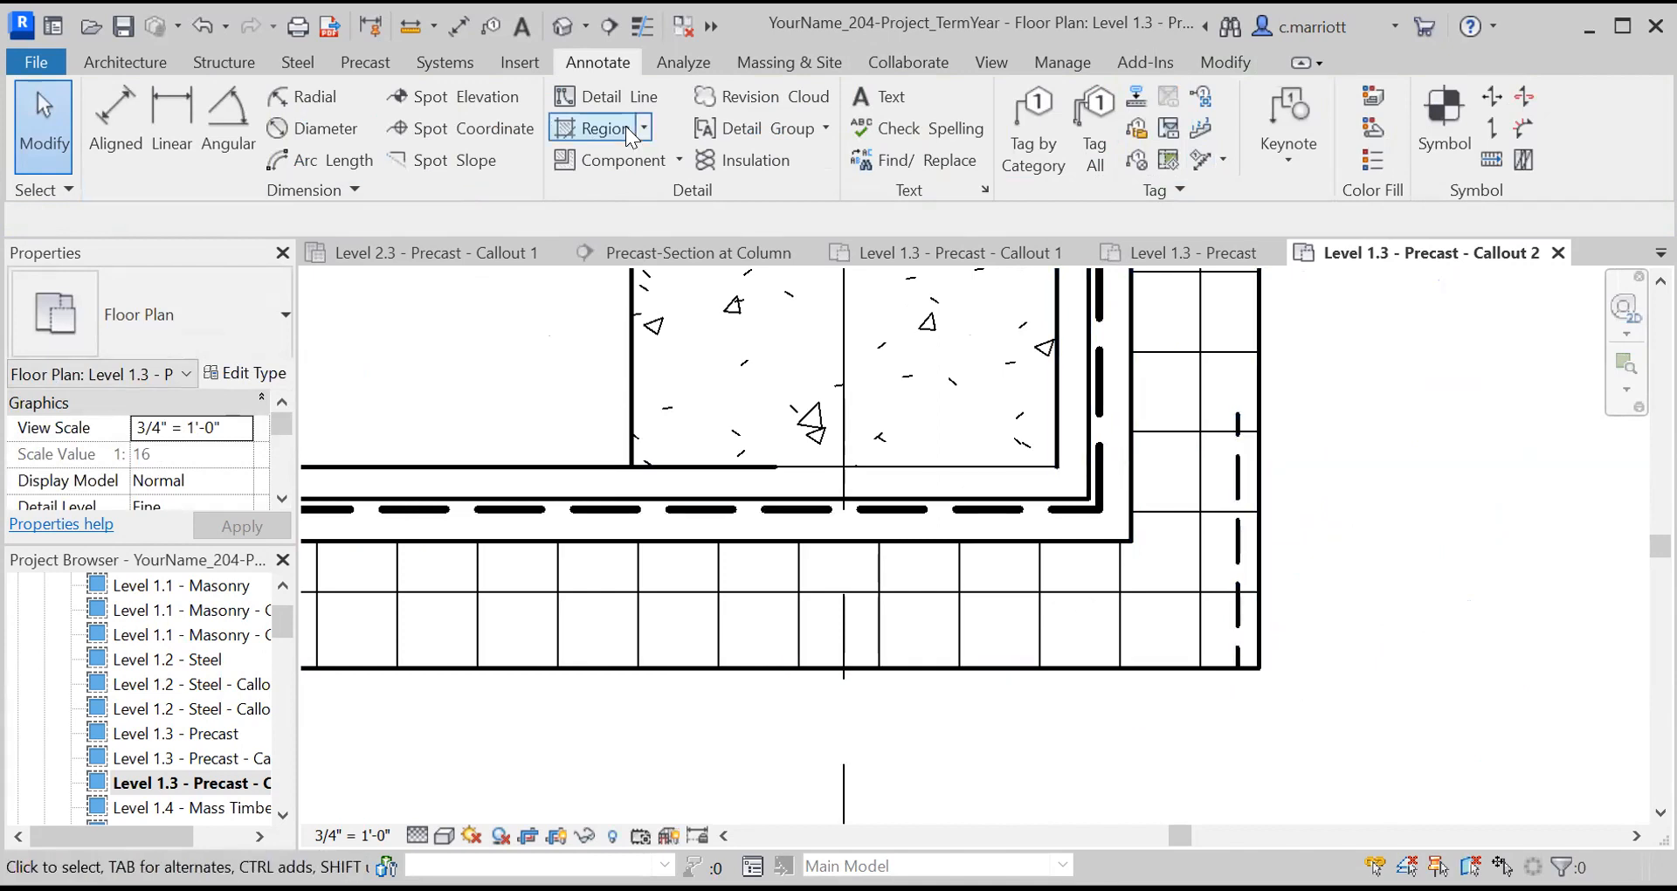
left_click(590, 94)
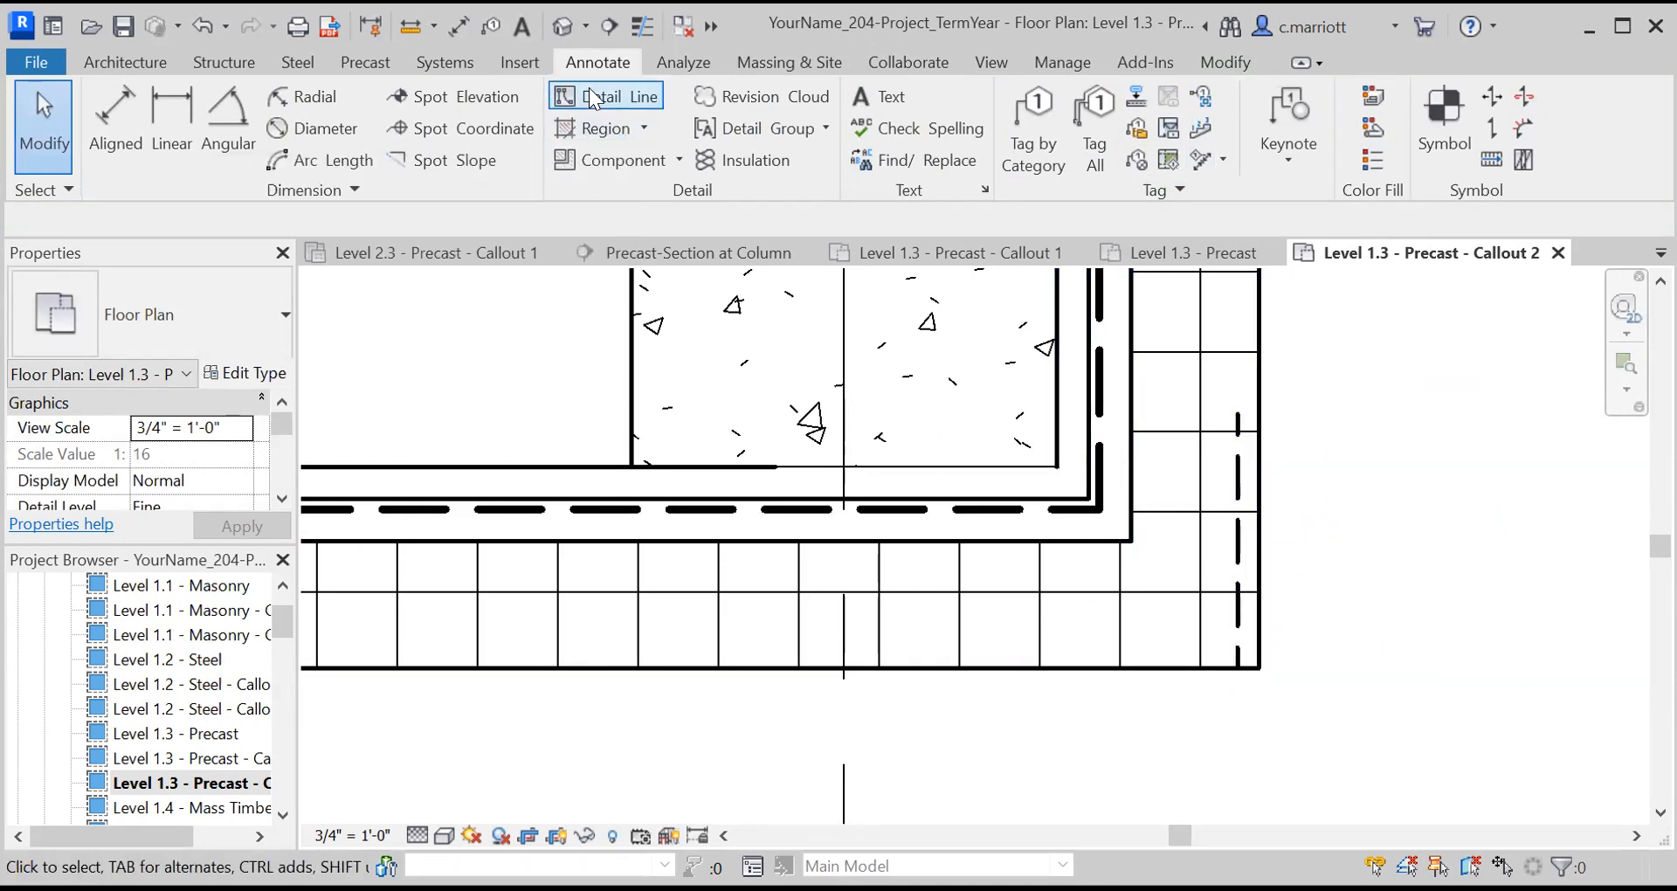
left_click(1257, 669)
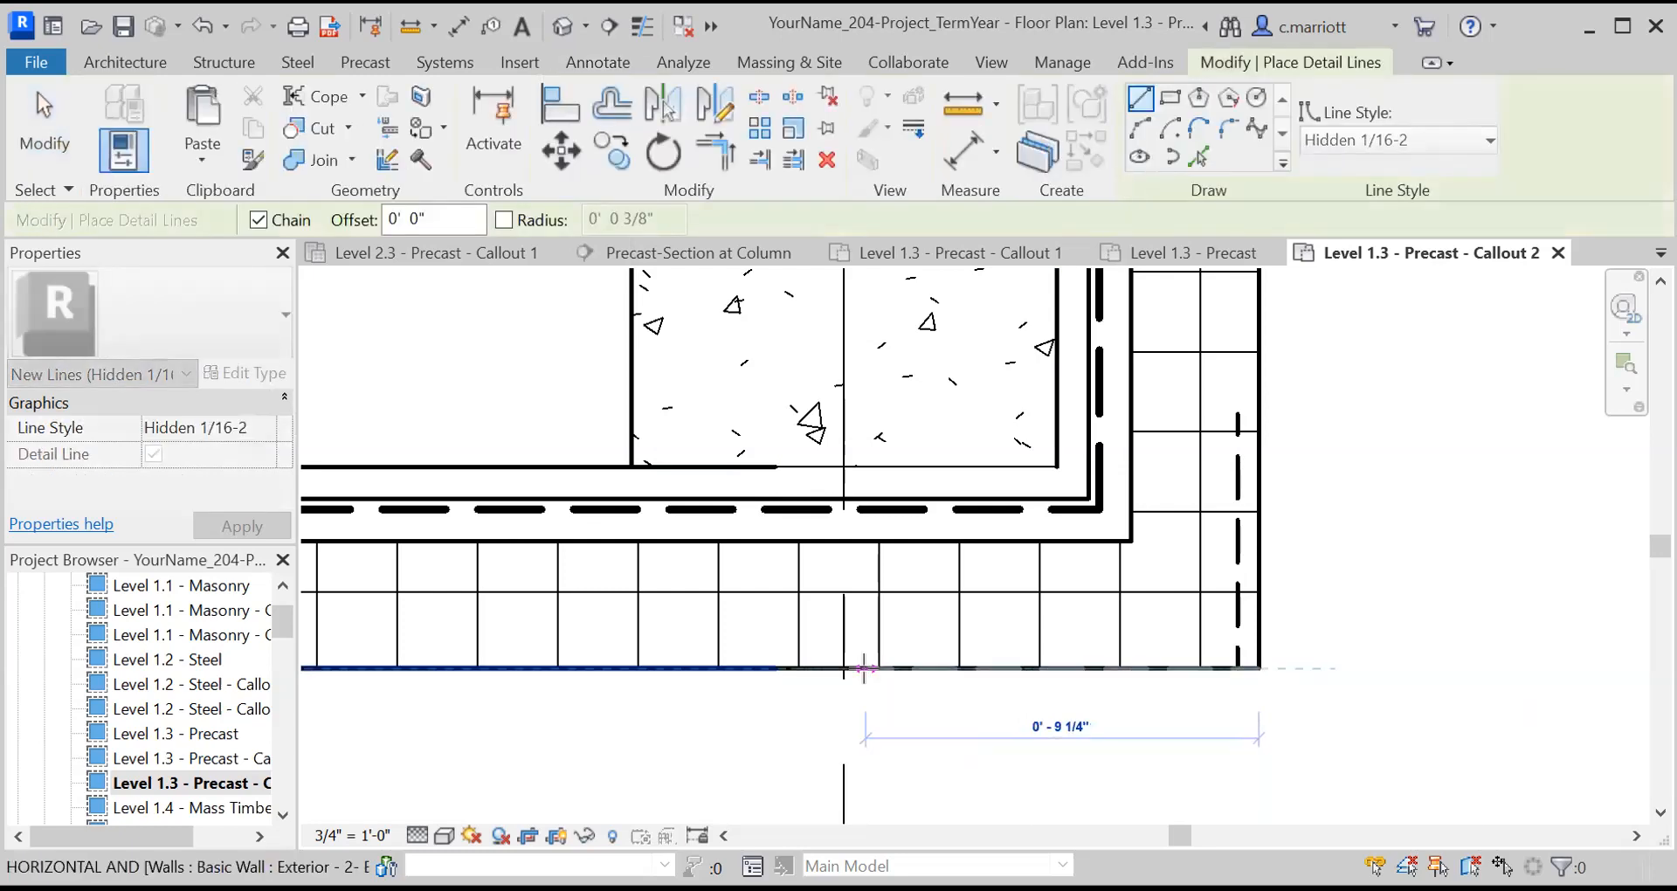
type("6")
key("Return")
key("Escape")
key("Escape")
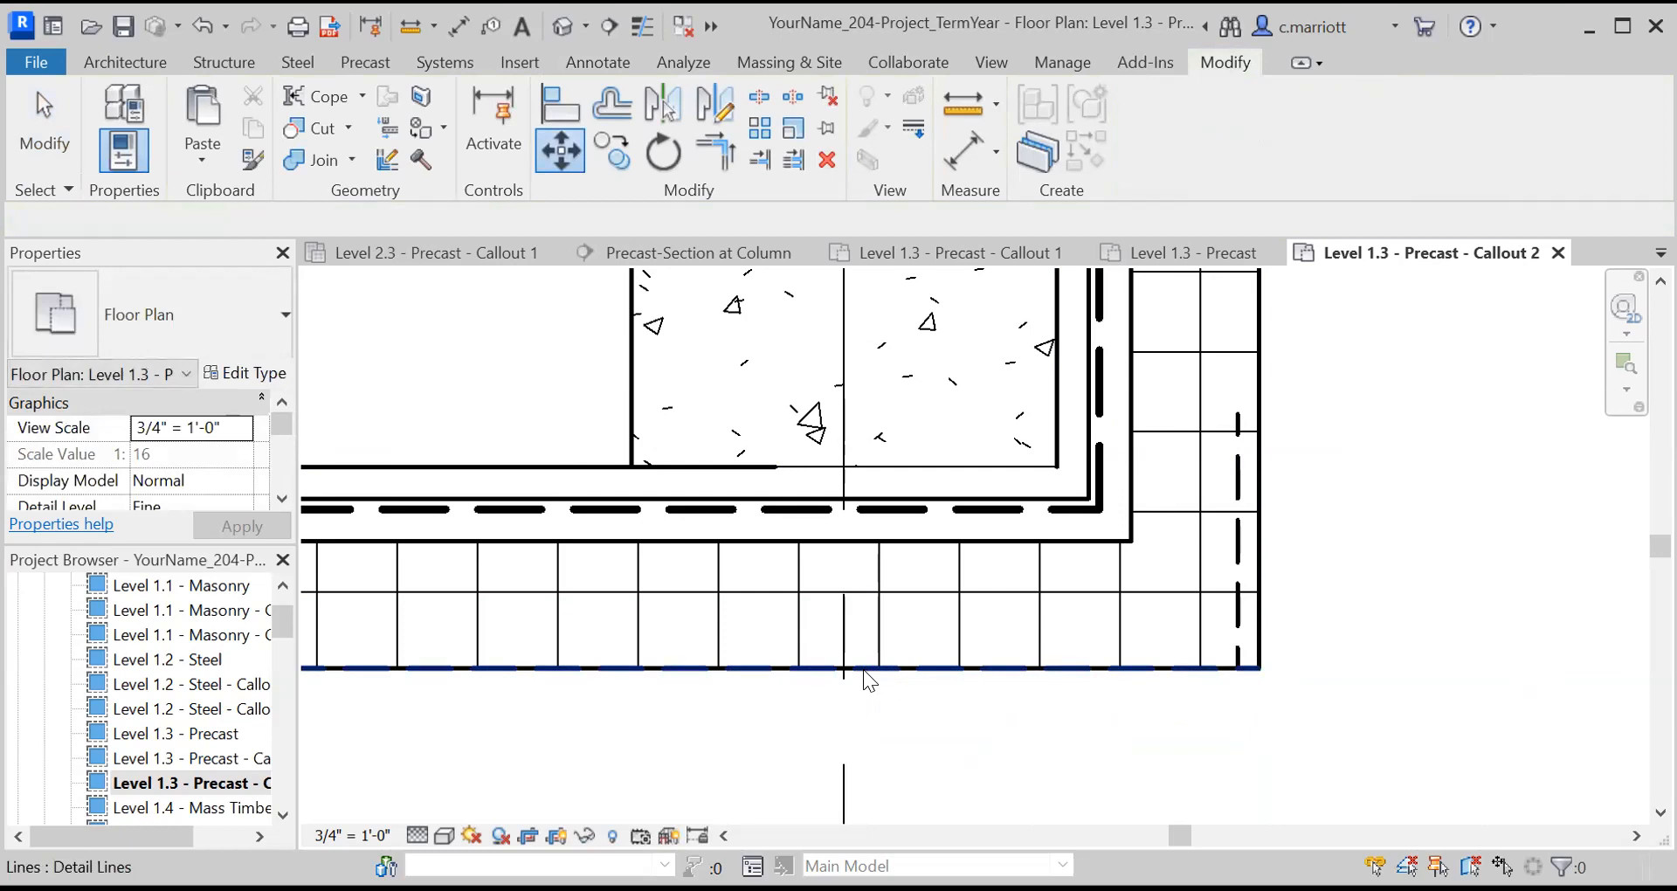
left_click(913, 667)
key("Escape")
left_click(913, 667)
key("Escape")
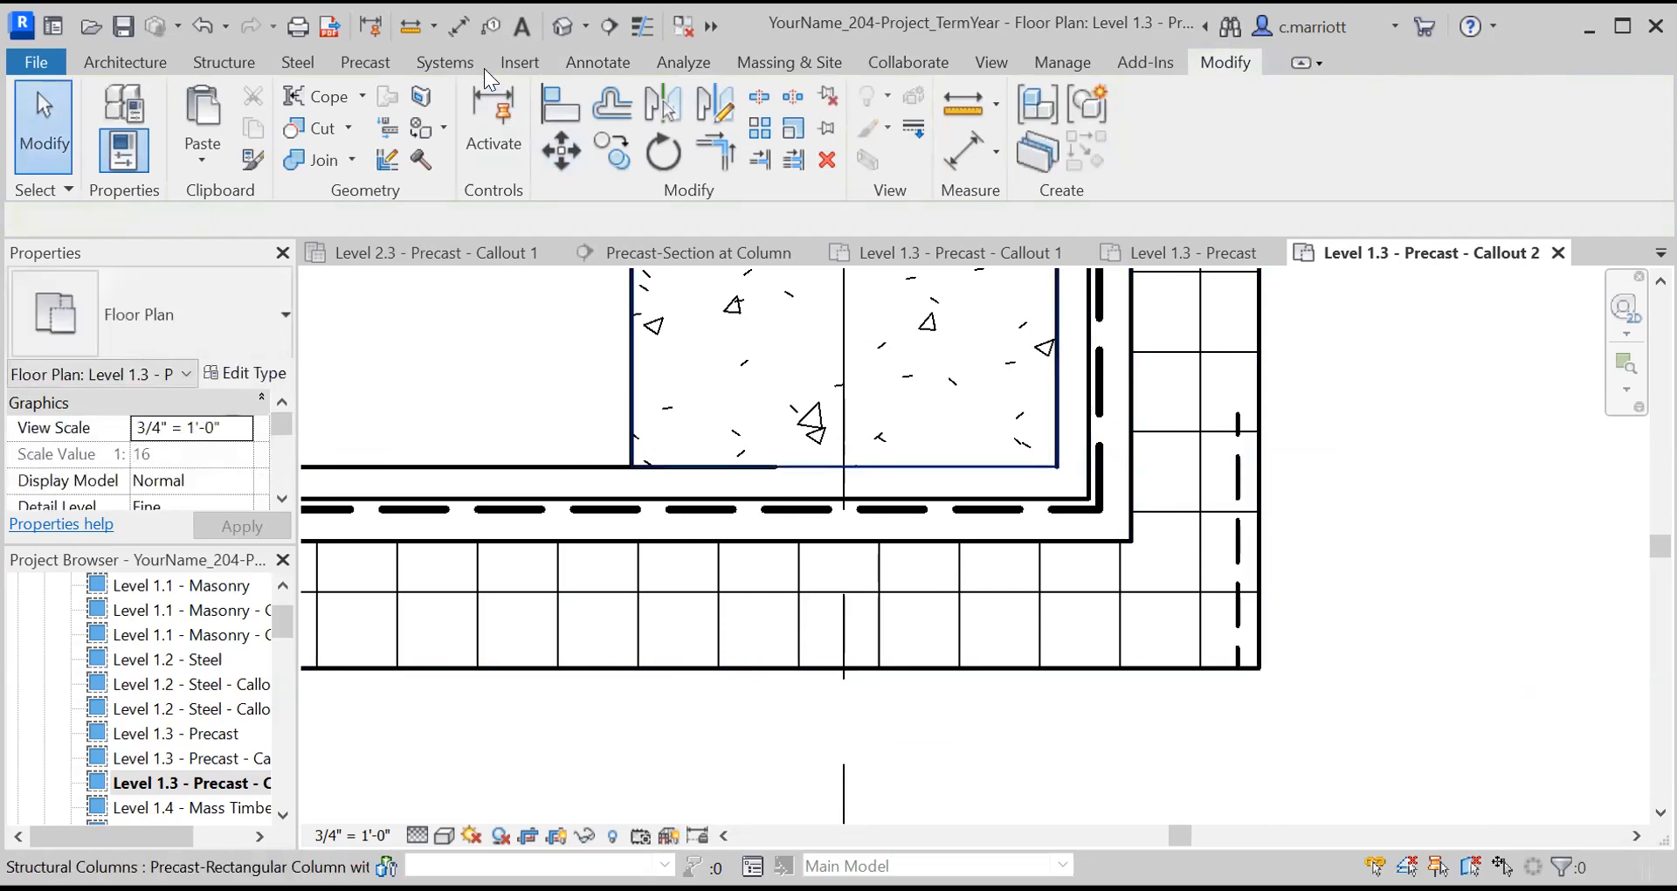
Draw a 6" horizontal detail line in the Hidden 1/16-2 style from the insulation's outer corner along the grid D wall's exterior face
left_click(603, 61)
left_click(605, 96)
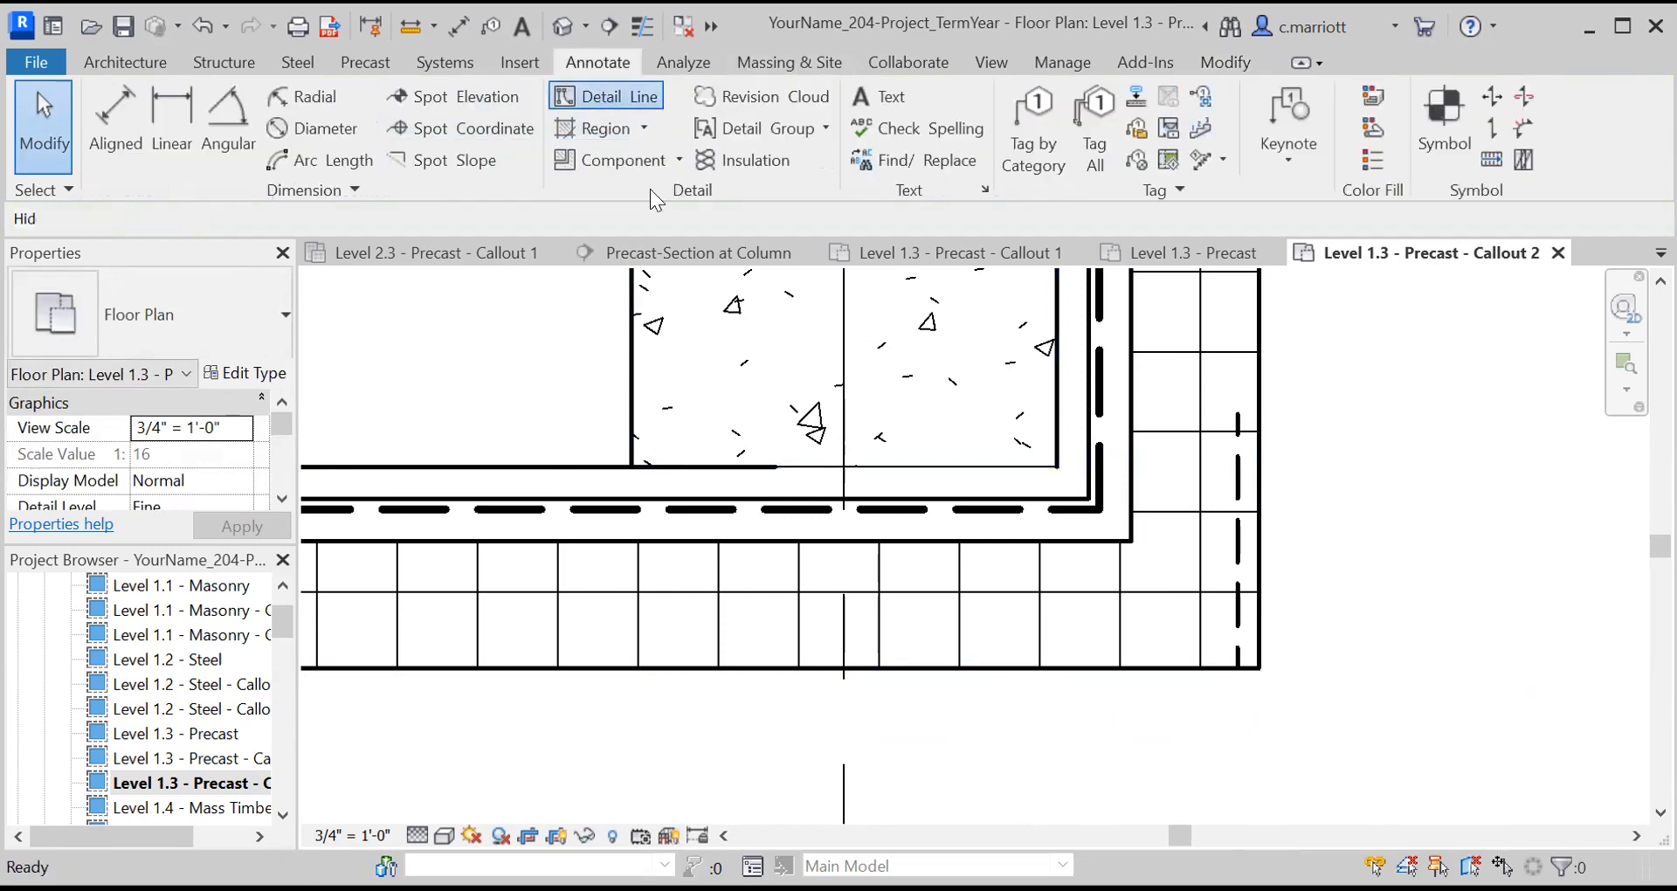
left_click(1257, 668)
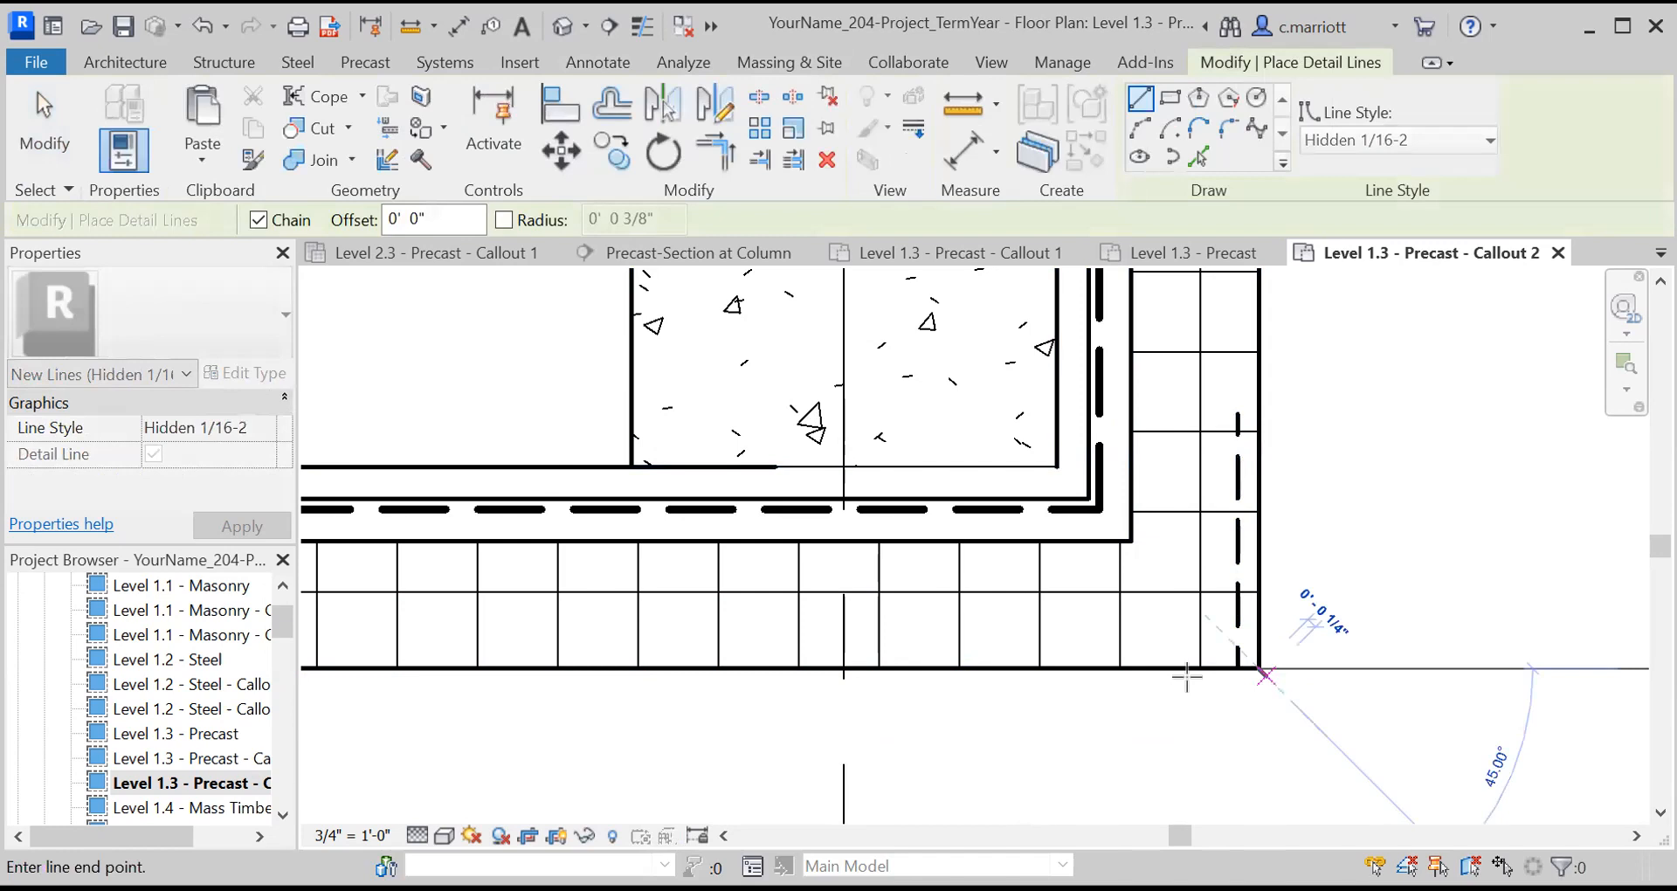
type("6\"")
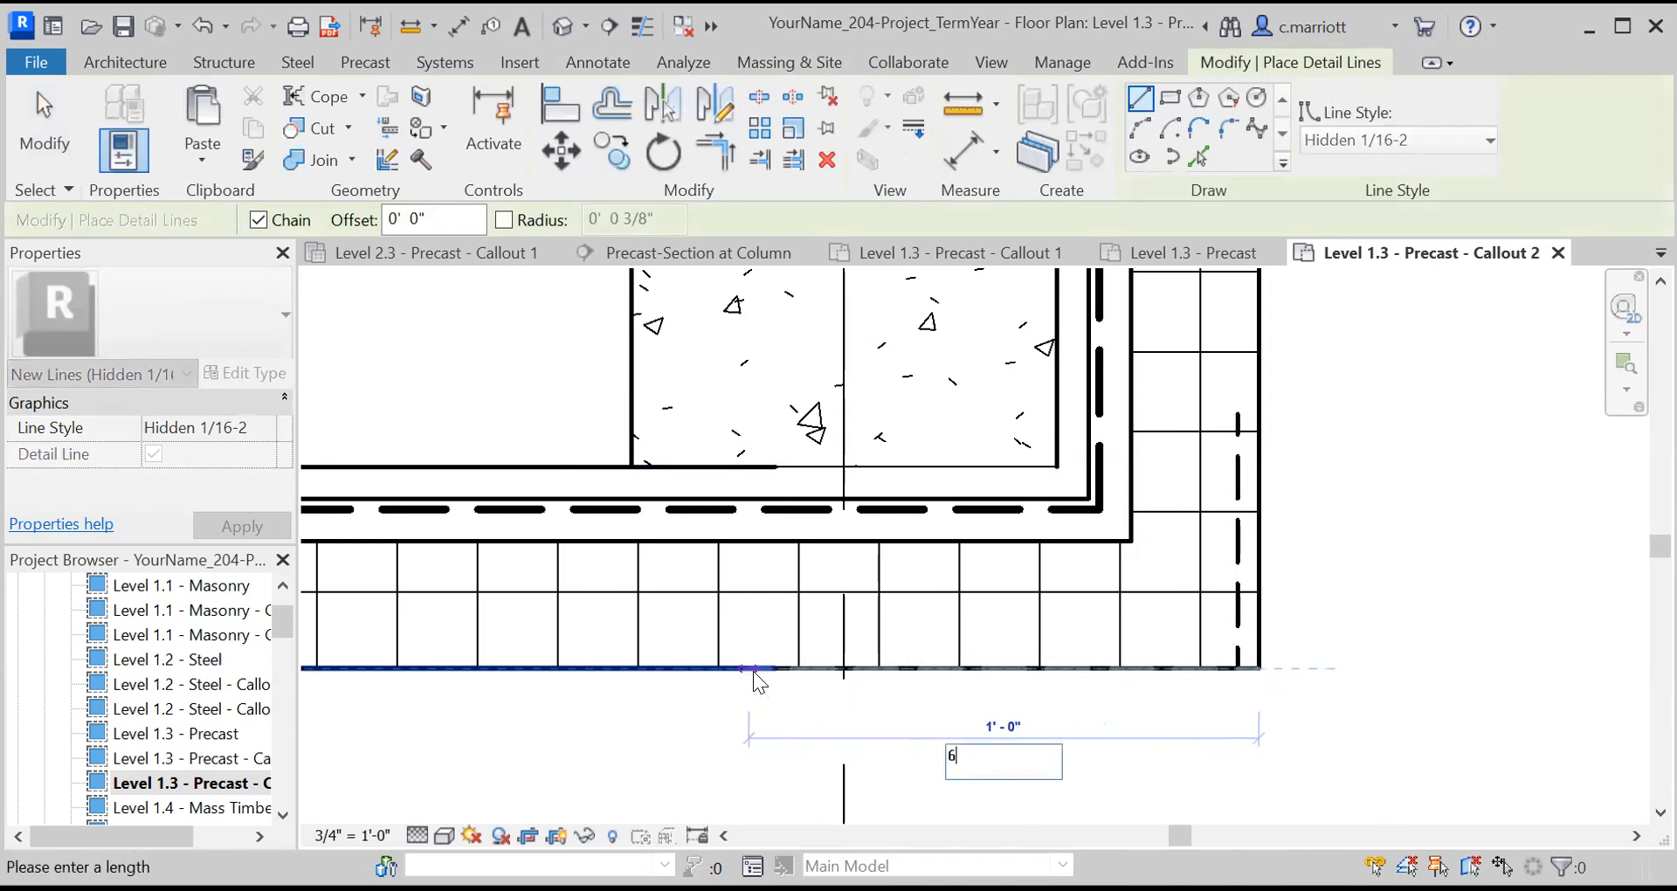
key("Return")
key("Escape")
key("Escape")
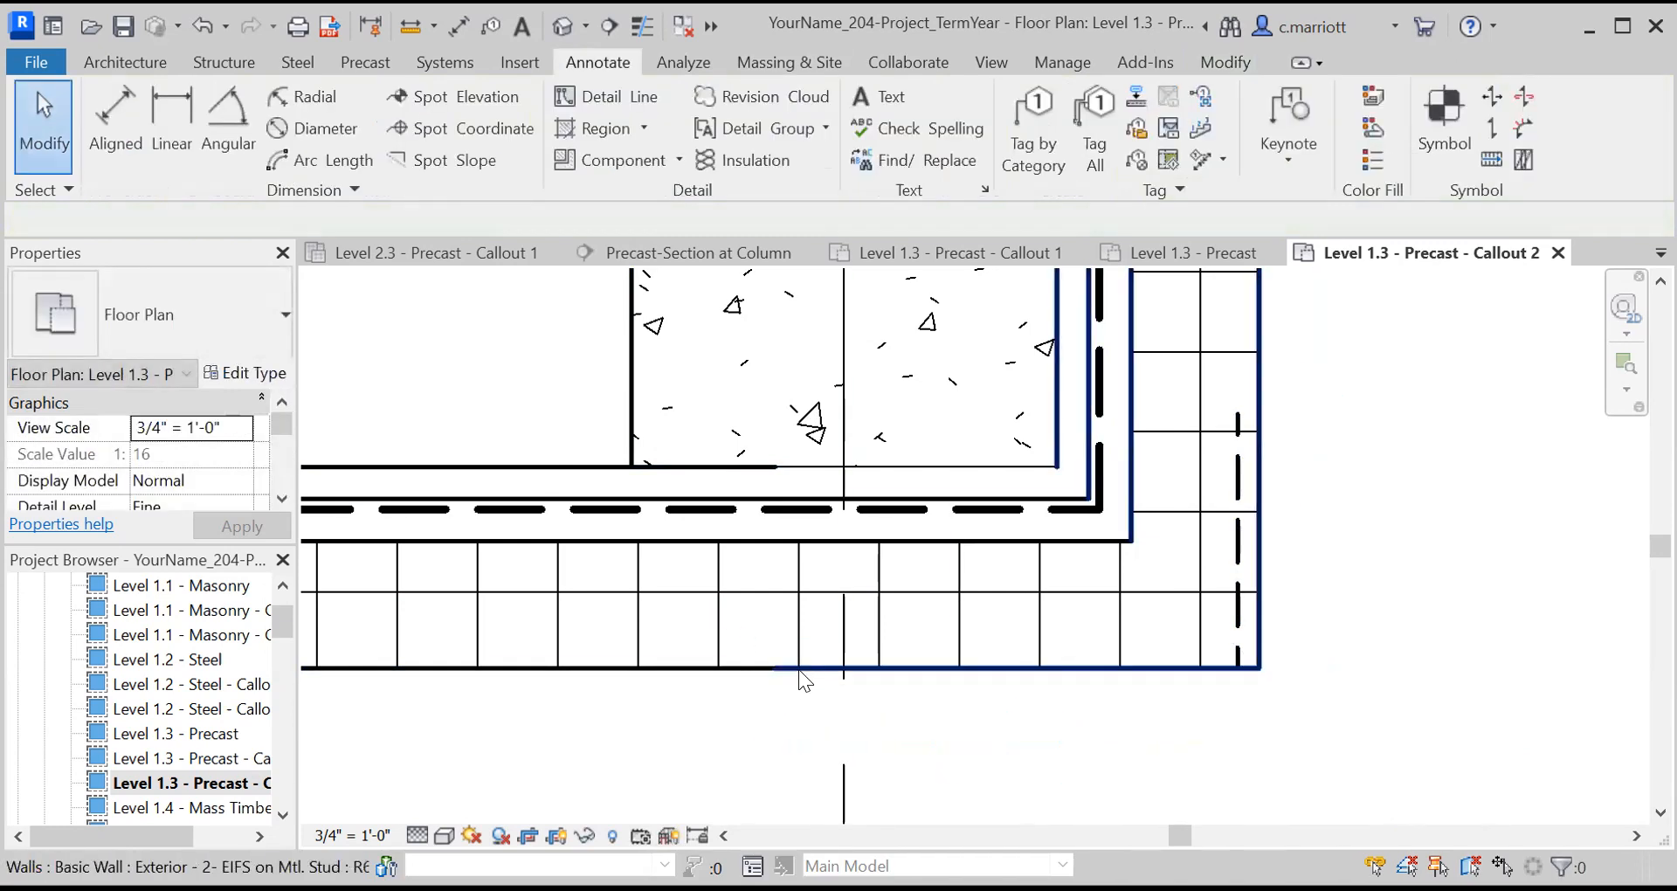
left_click(802, 664)
left_click(560, 152)
key("Escape")
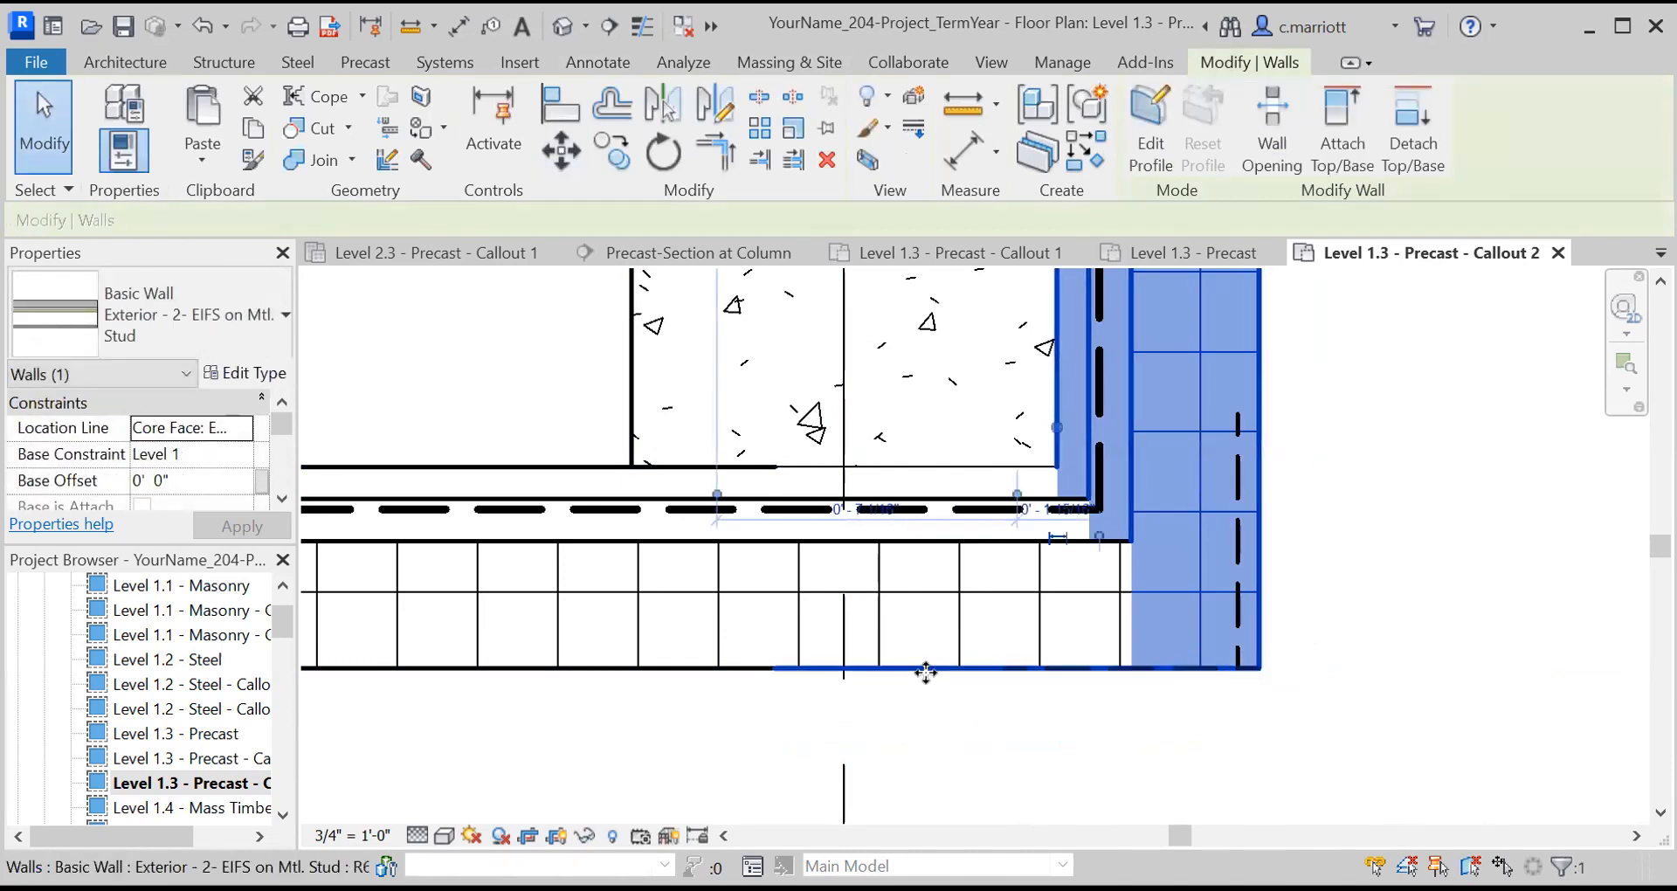
left_click(554, 148)
key("Escape")
key("Escape")
left_click(987, 666)
key("Escape")
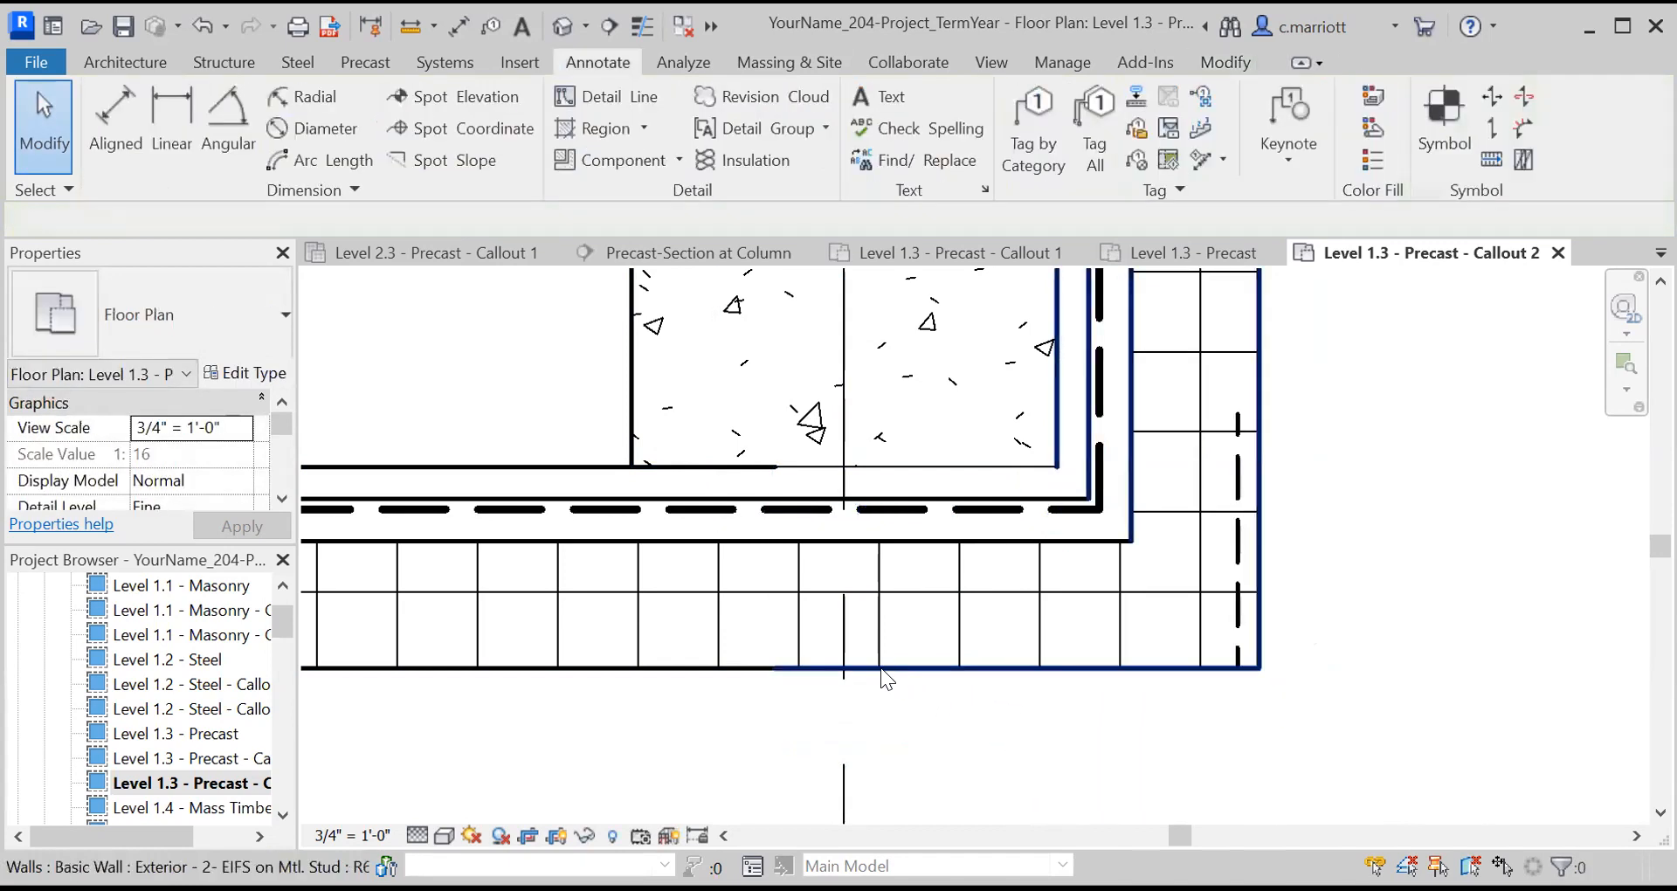
key("Tab")
key("Tab")
key("Tab")
key("Tab")
key("Tab")
left_click(890, 669)
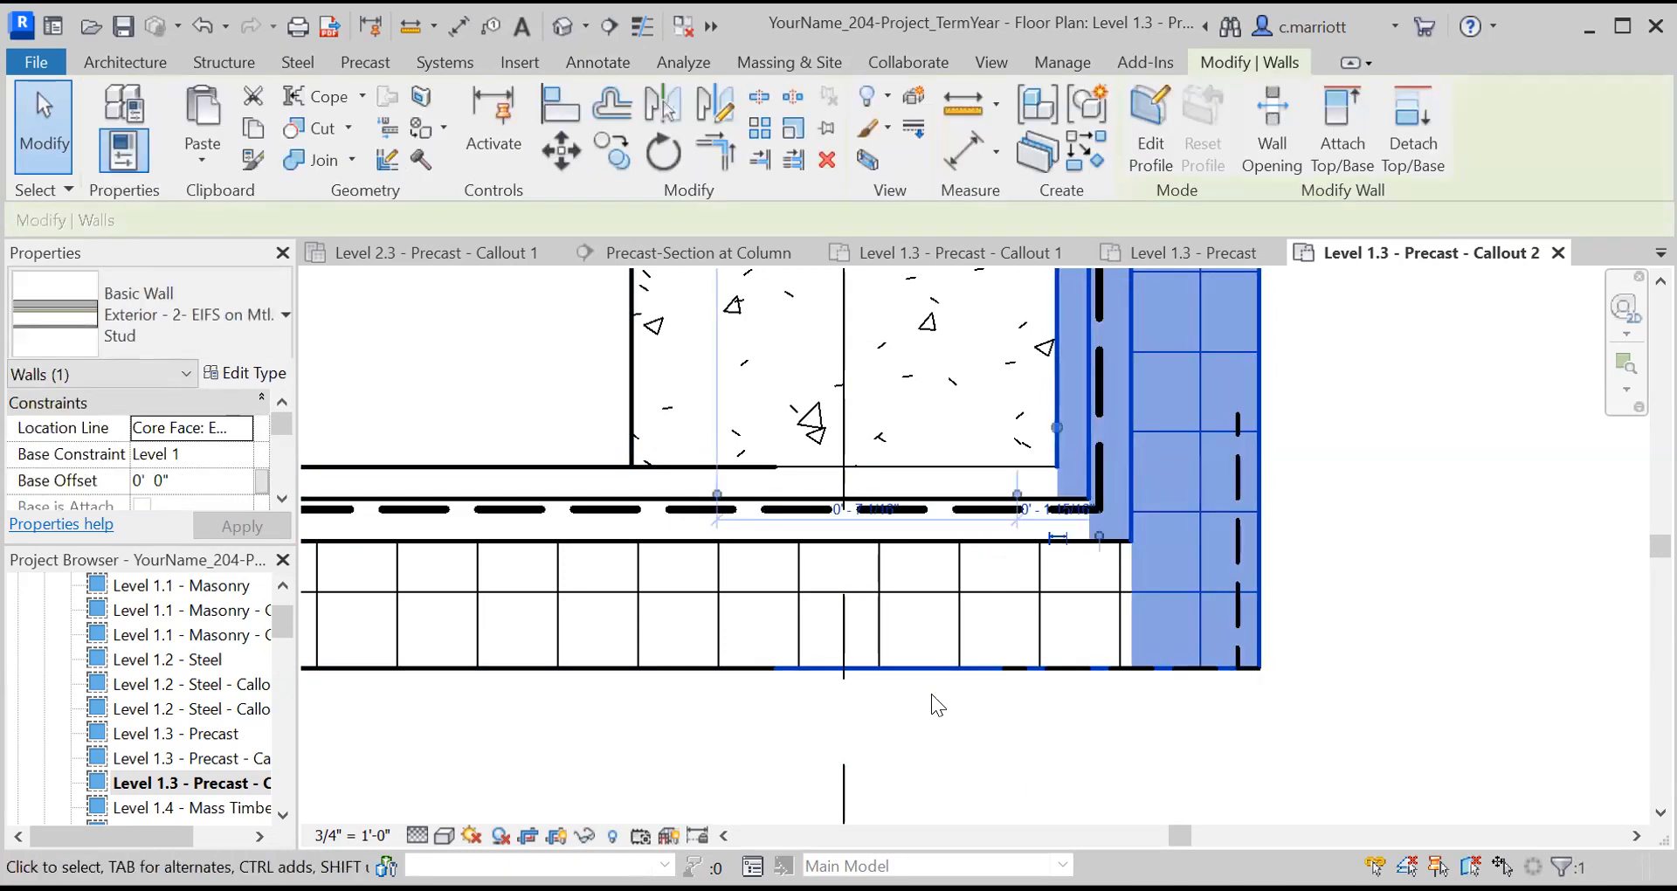
left_click(978, 705)
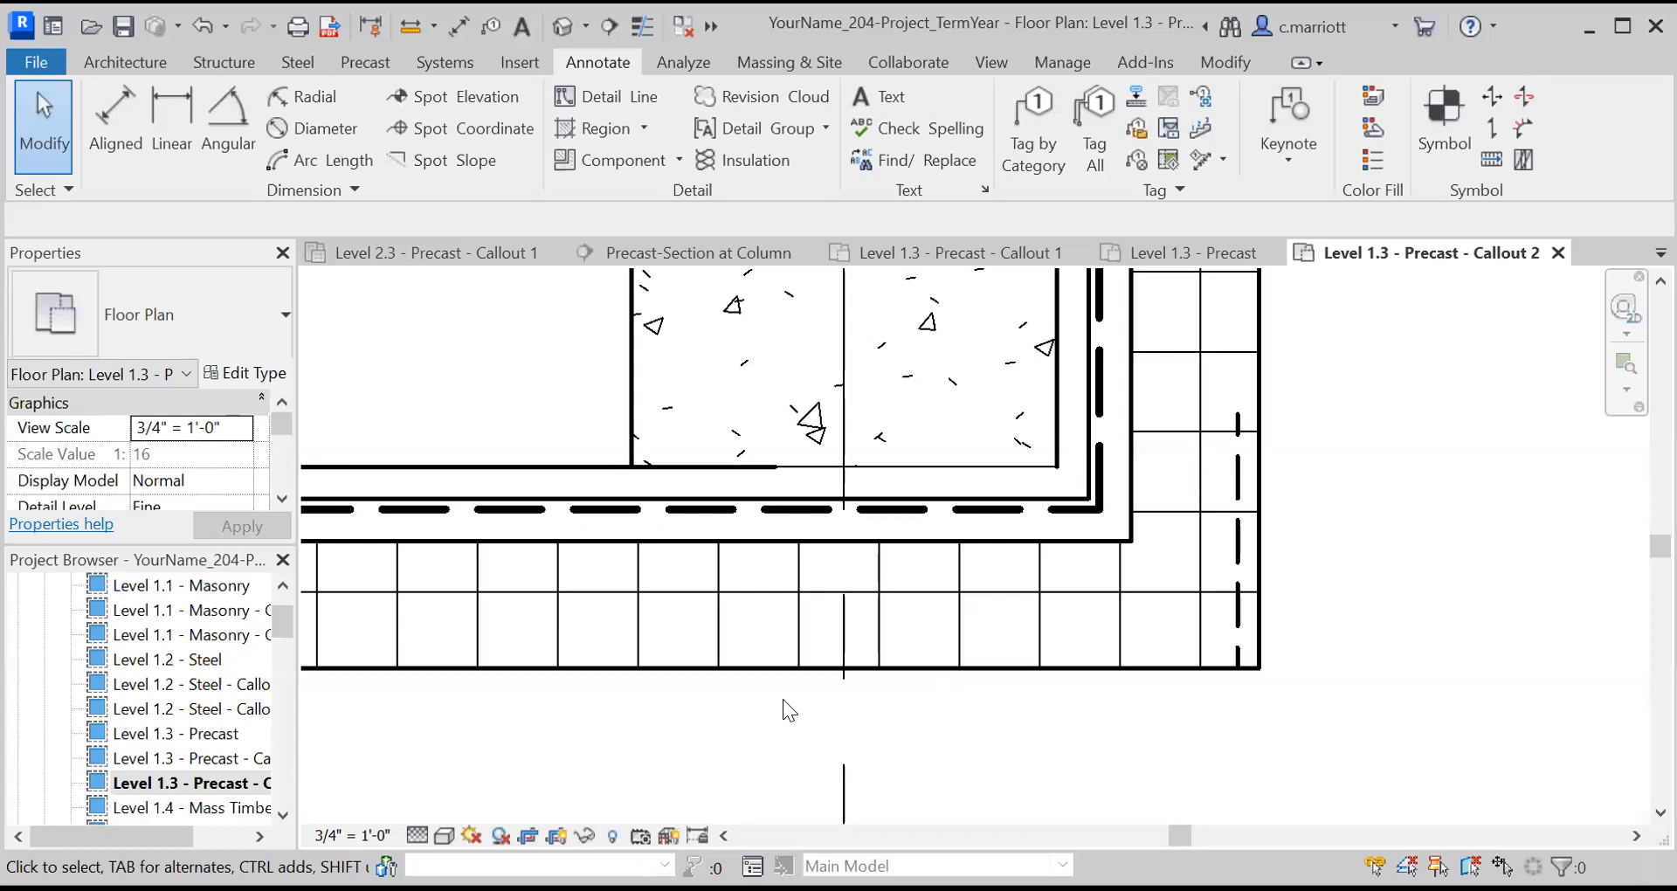
Move the 6" horizontal hidden detail line 0.5" inward from the grid D wall's exterior face into the insulation
left_click_drag(775, 738, 1294, 619)
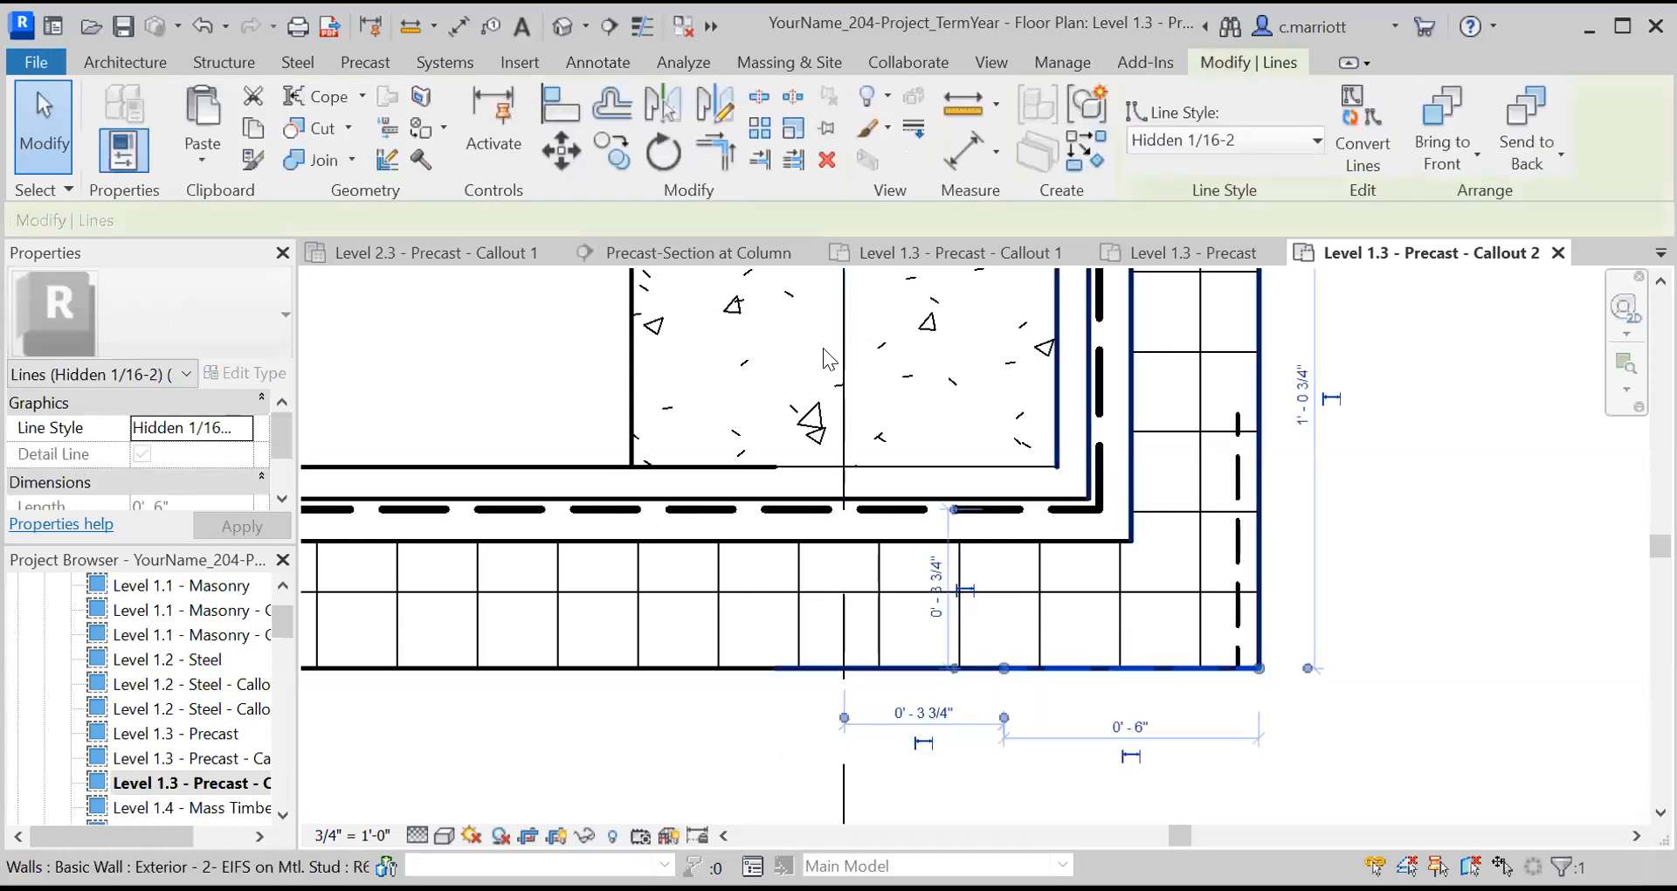
left_click(559, 148)
left_click(1346, 637)
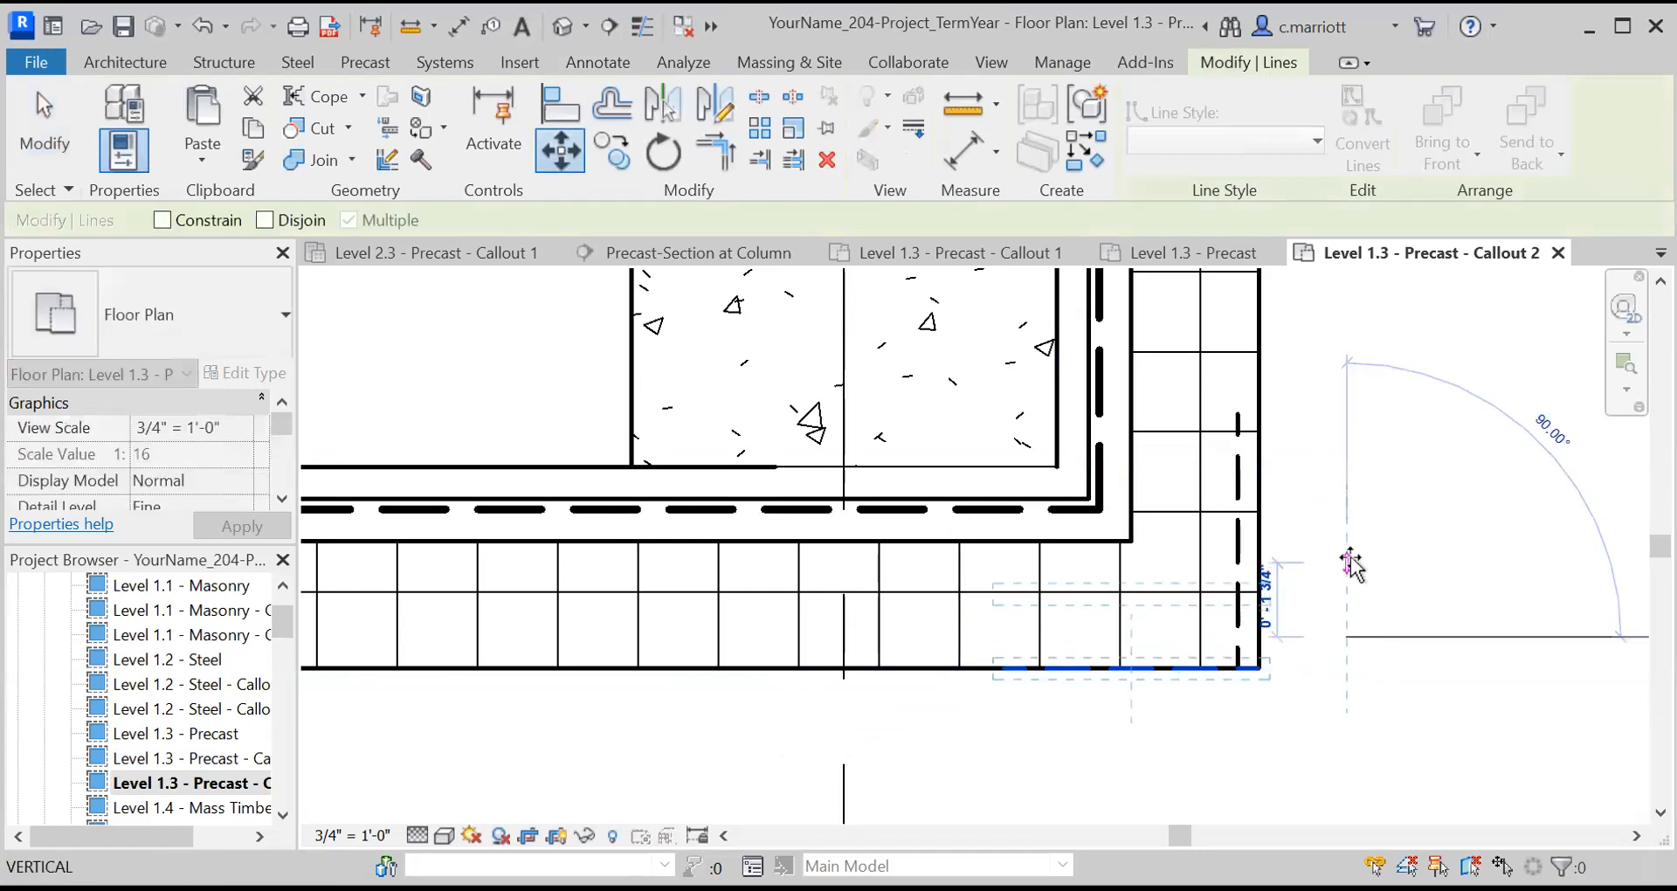
type(".5\"")
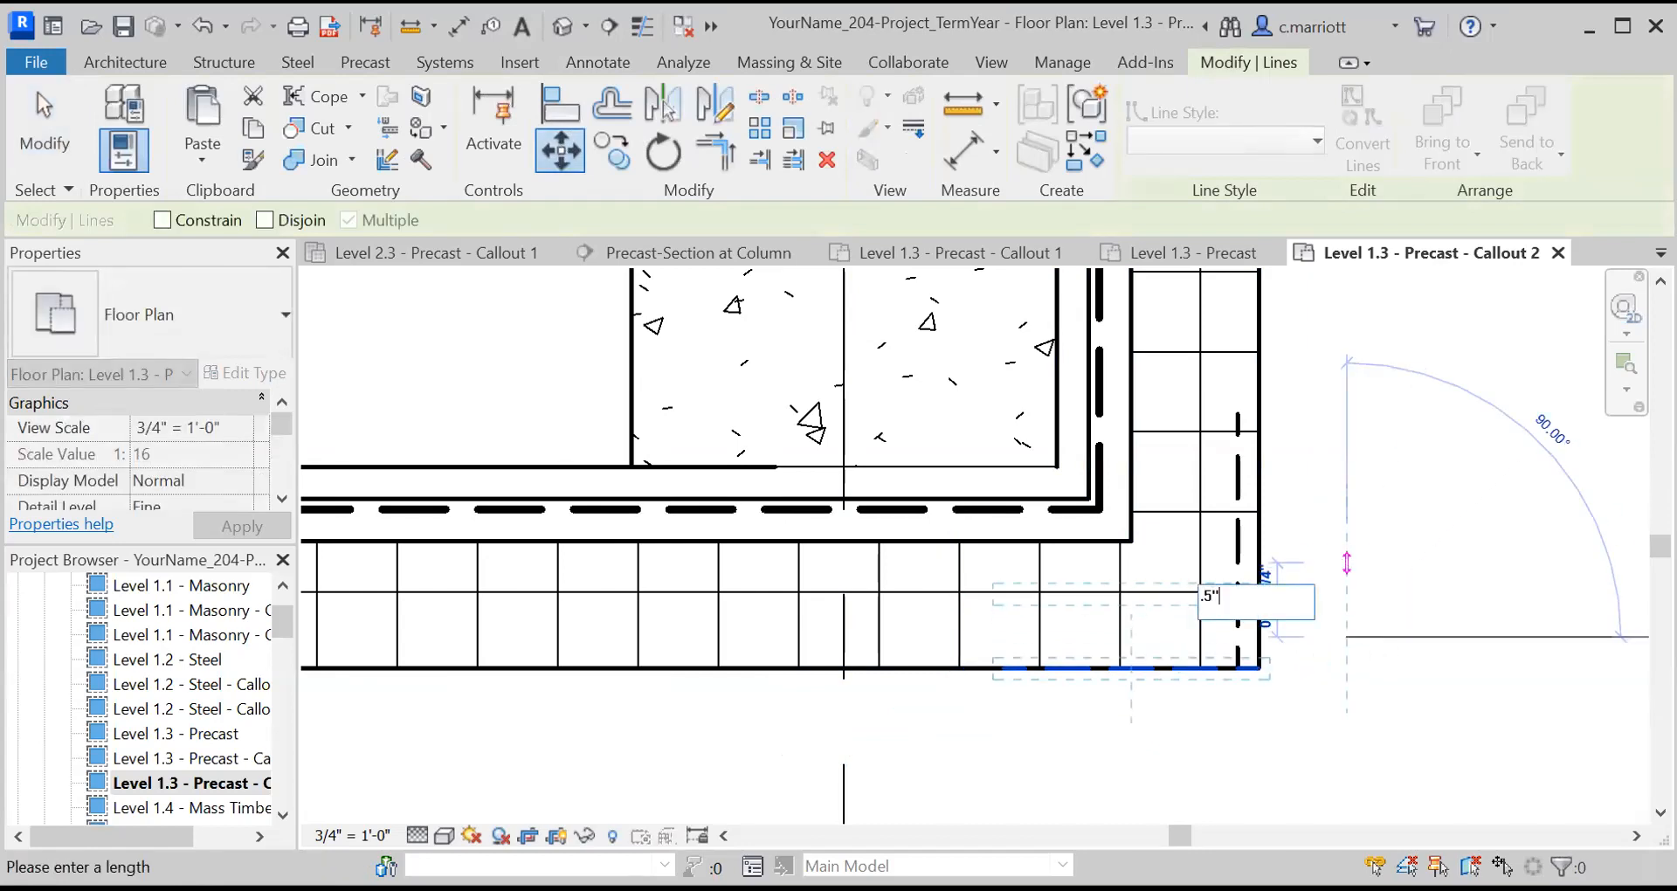
key("Return")
key("Escape")
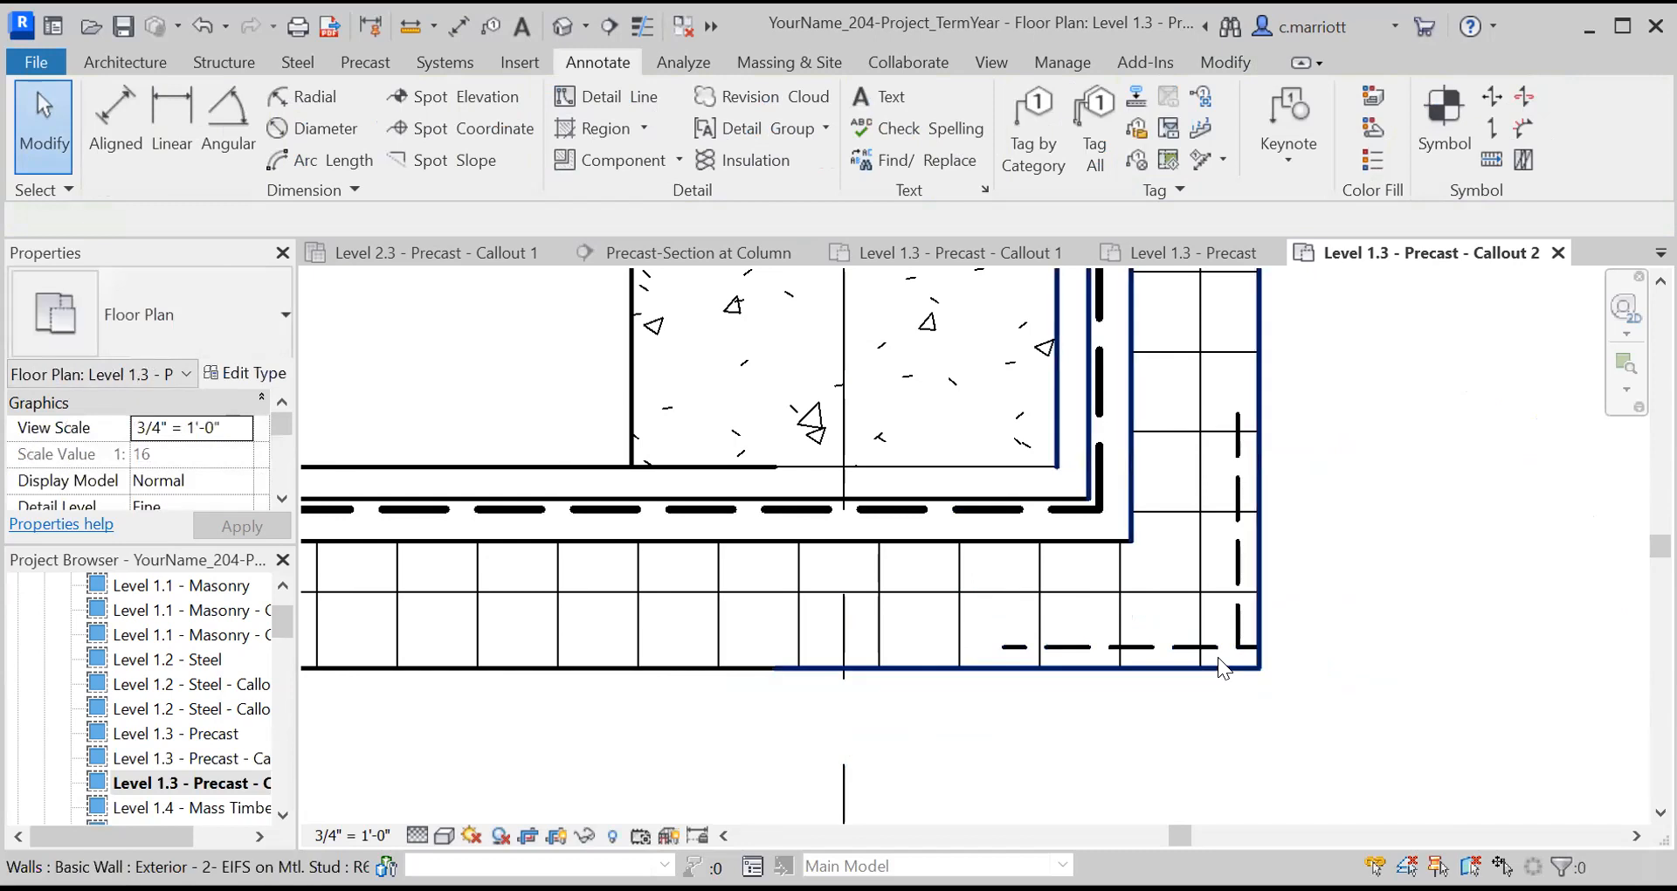
Trim the 6" horizontal and vertical hidden detail lines so they meet in a clean corner inside the insulation
left_click(1076, 516)
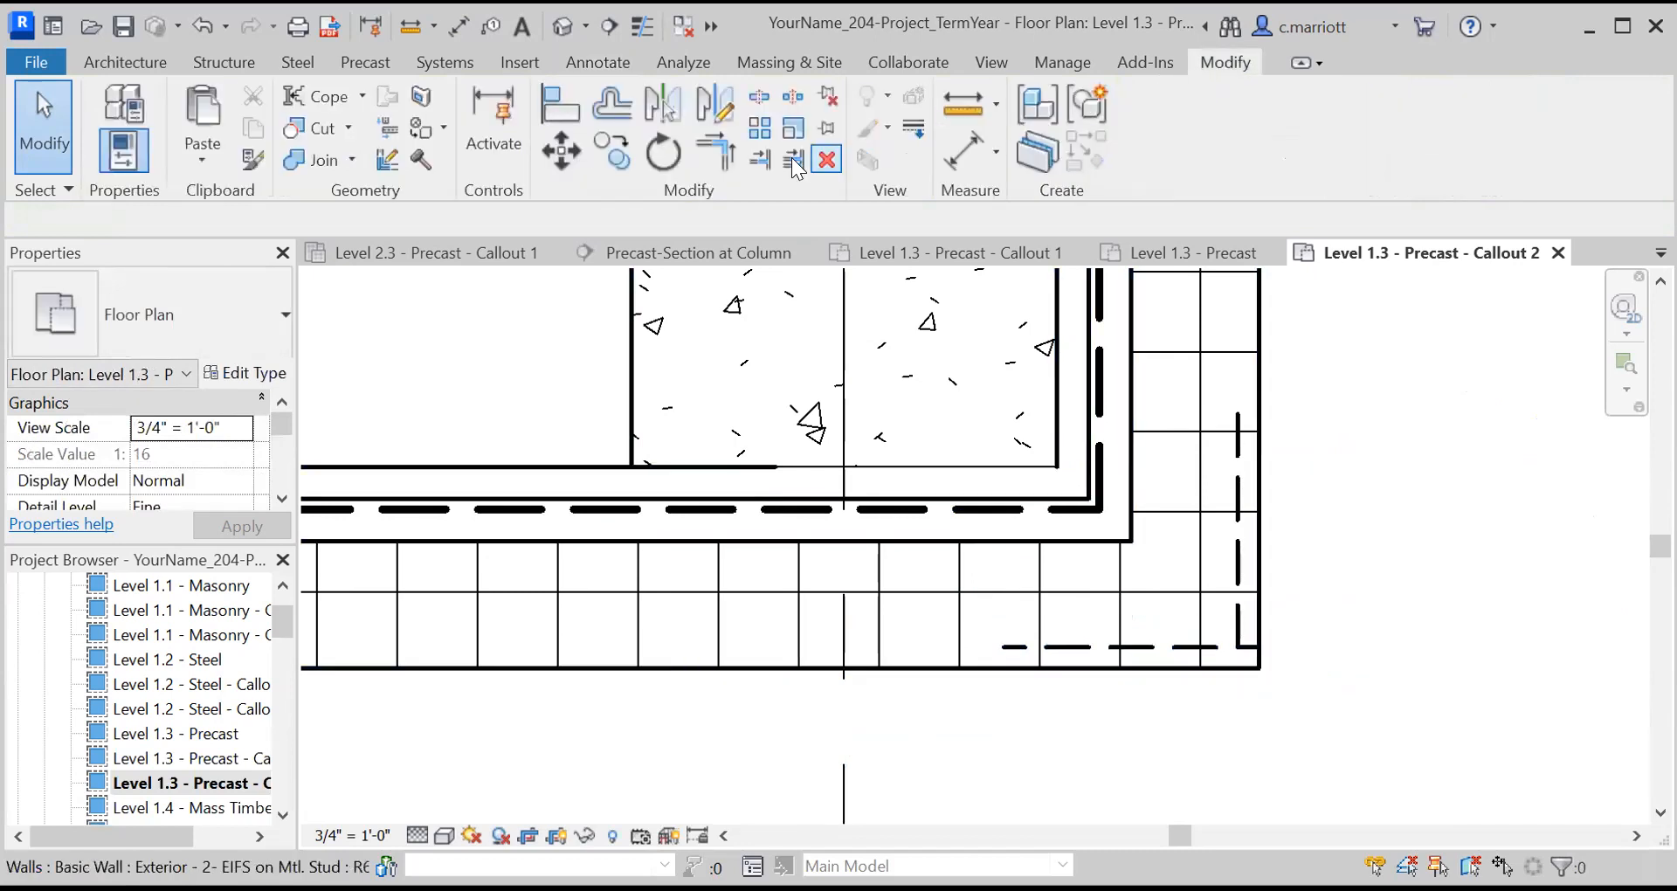
left_click(1205, 647)
left_click(1238, 622)
key("Escape")
Copy the vertical corner mesh line 0.25" outward toward the grid 10 wall's exterior face
scroll(1223, 655, "up", 3)
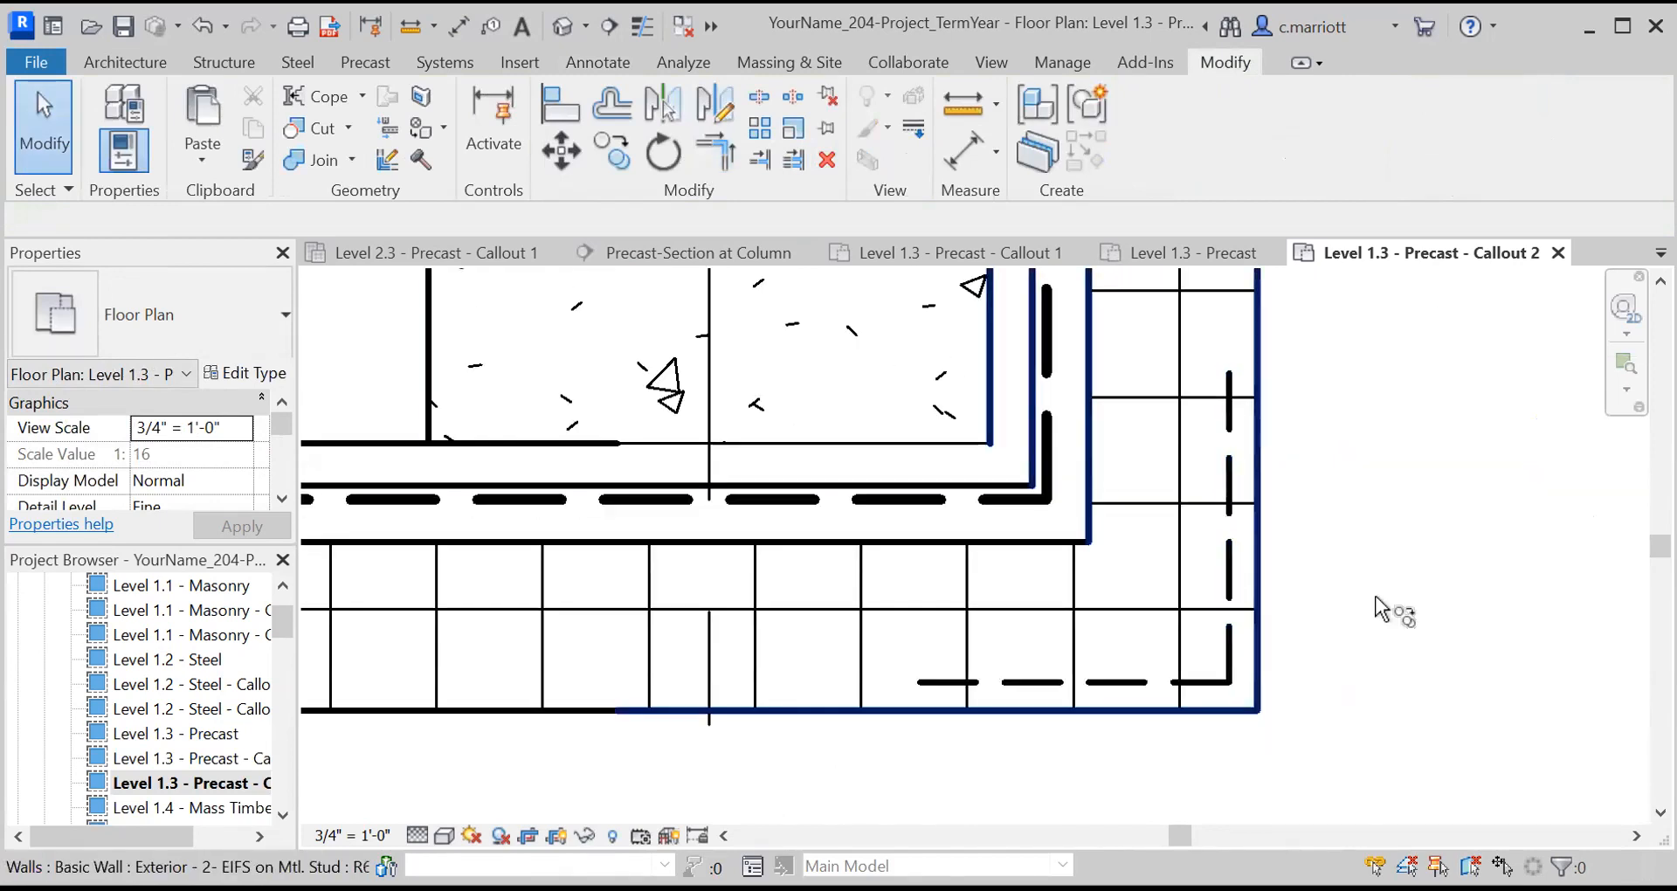
key("o")
key("f")
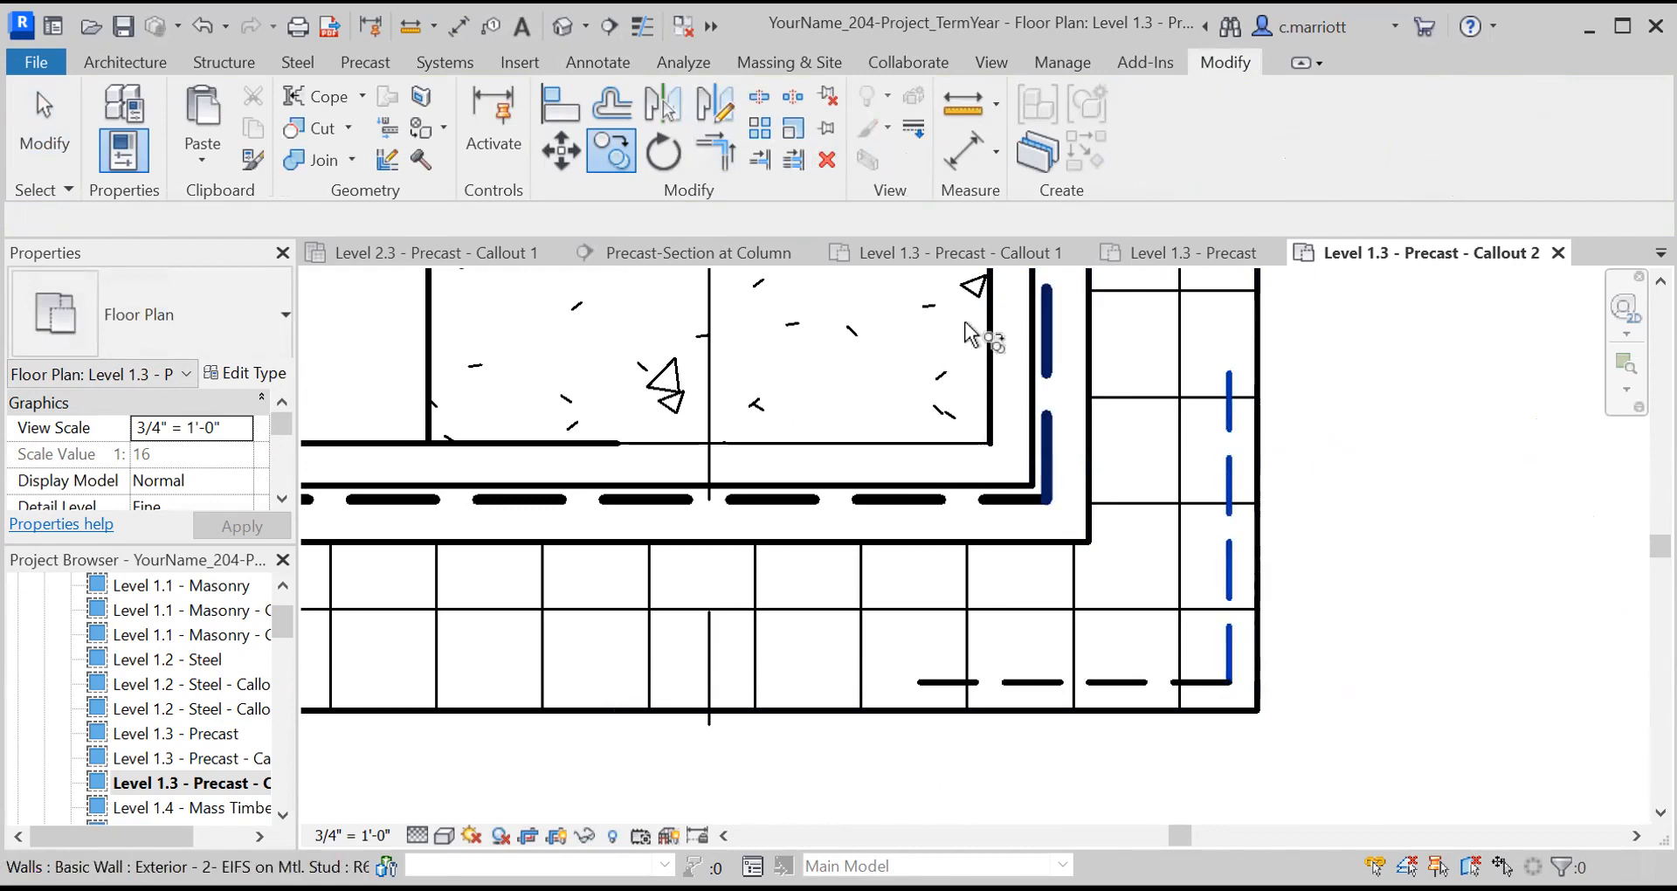
key("Return")
left_click(1354, 569)
type(".25")
key("Return")
key("Escape")
key("Escape")
Extend the copied vertical hidden line upward along the grid 10 wall to the upper crop boundary
scroll(1263, 446, "down", 3)
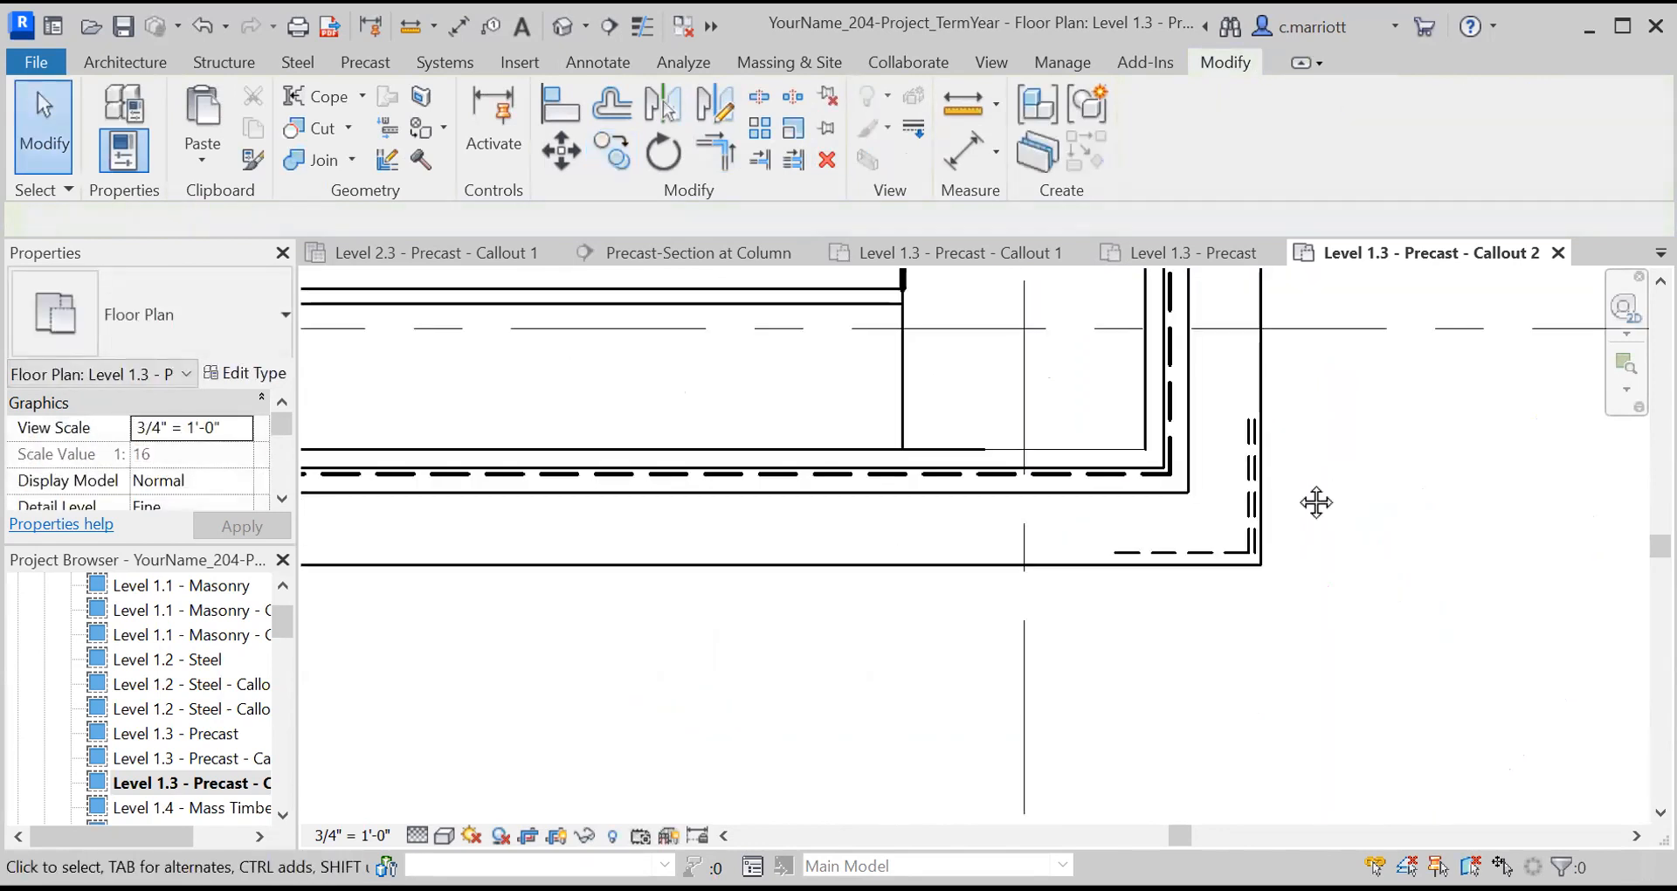
middle_click_drag(1313, 501, 1233, 697)
left_click(1169, 616)
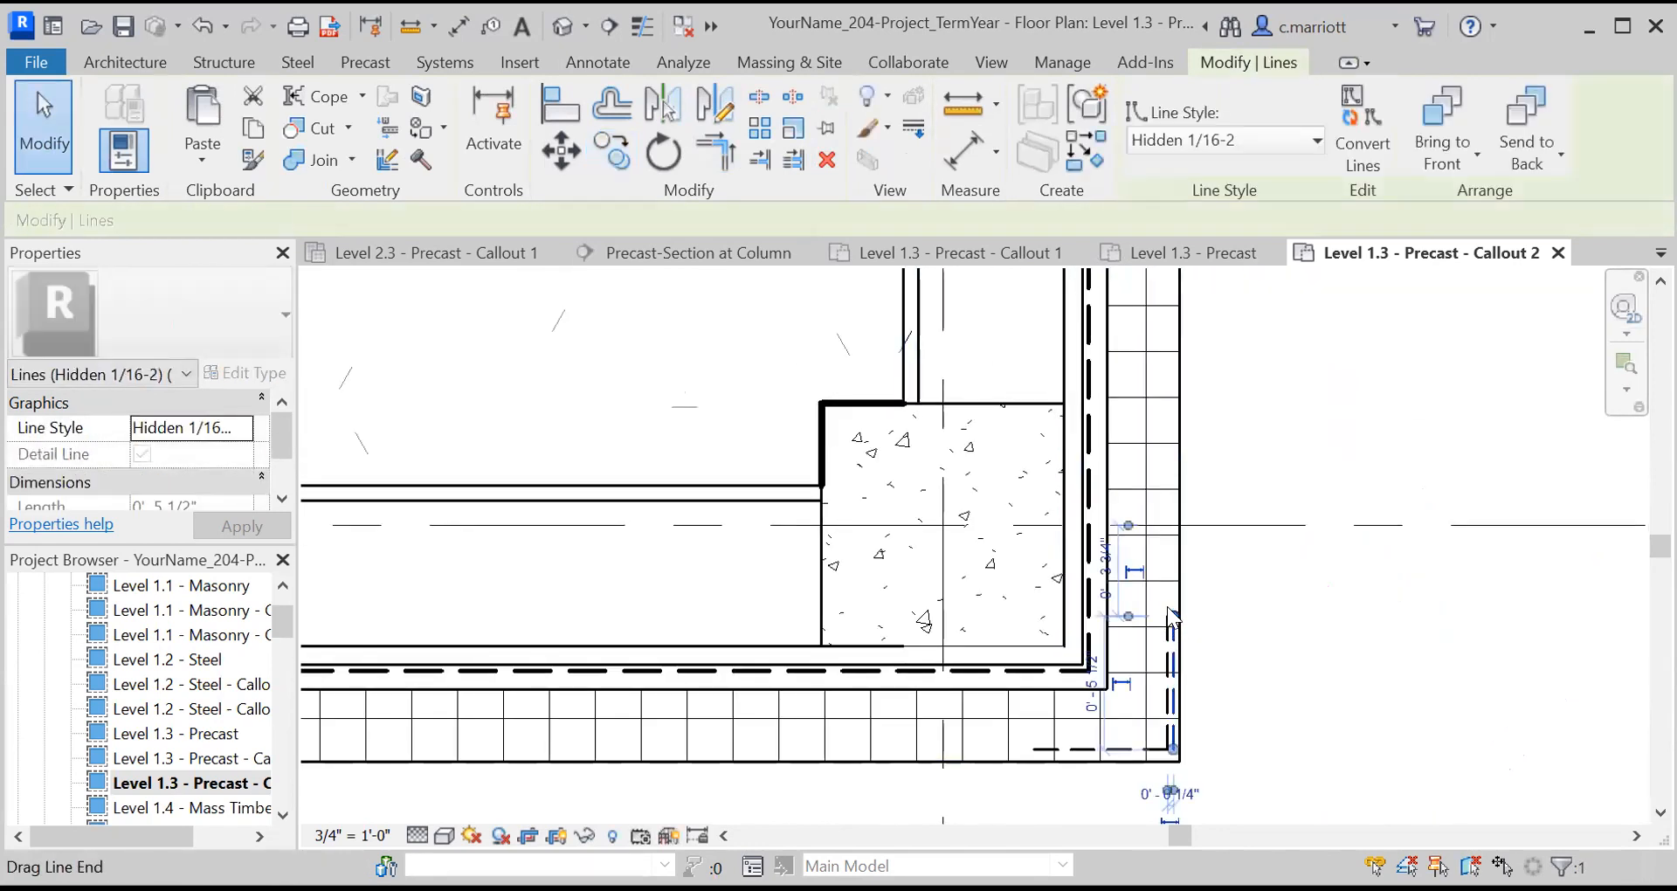
left_click_drag(1174, 617, 1174, 328)
middle_click_drag(1193, 358, 1131, 799)
scroll(1106, 760, "down", 3)
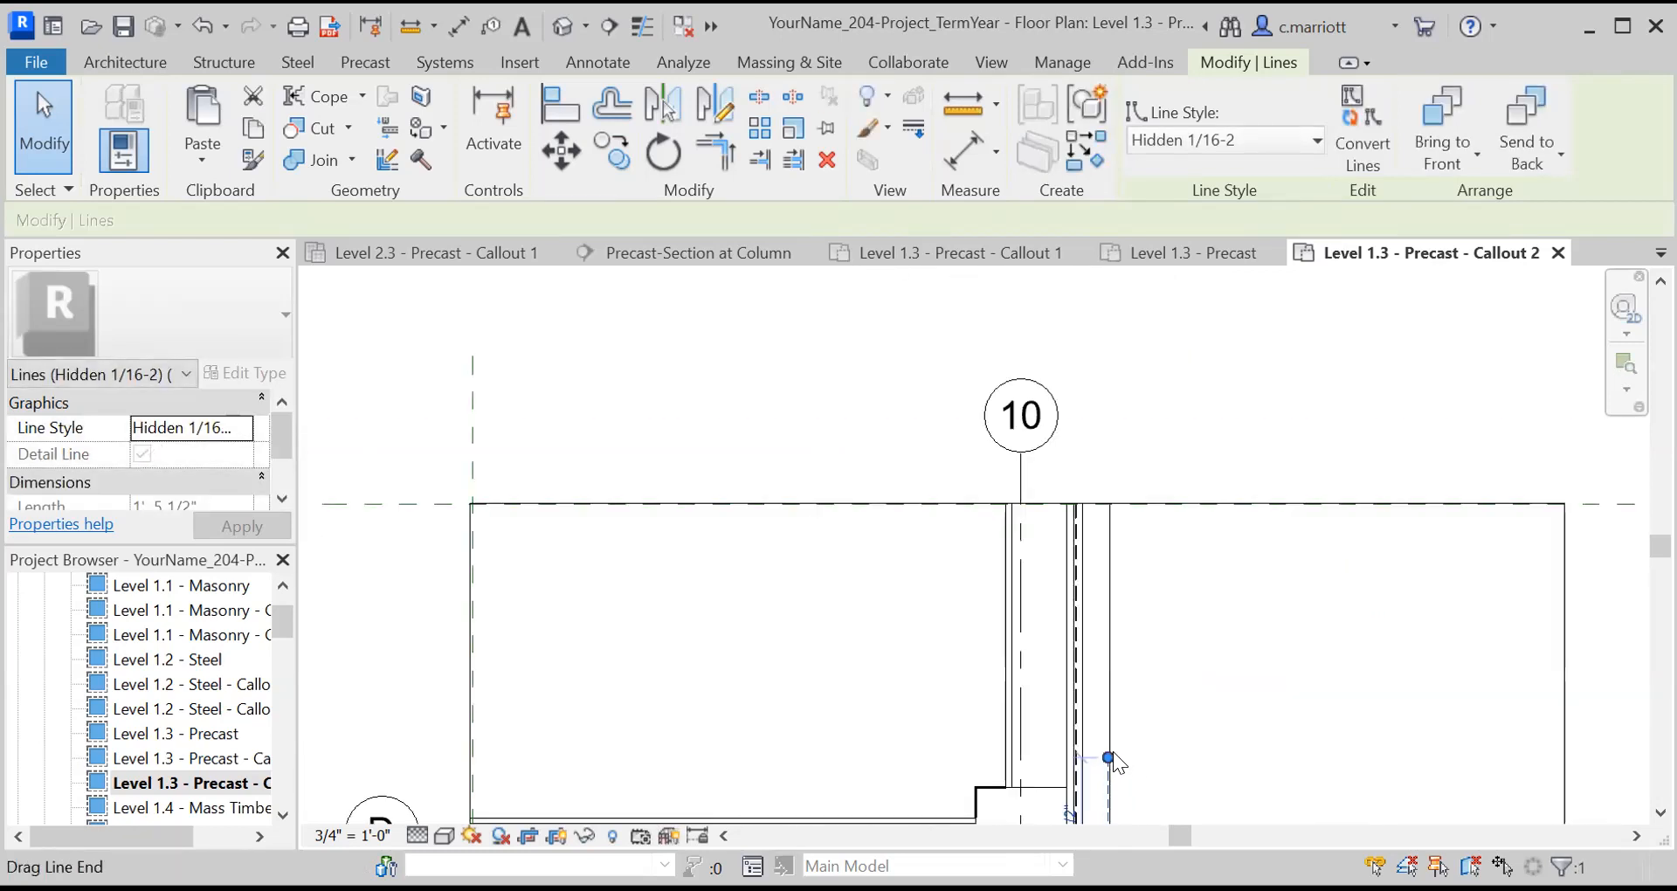
left_click_drag(1108, 762, 1108, 496)
scroll(1158, 574, "down", 2)
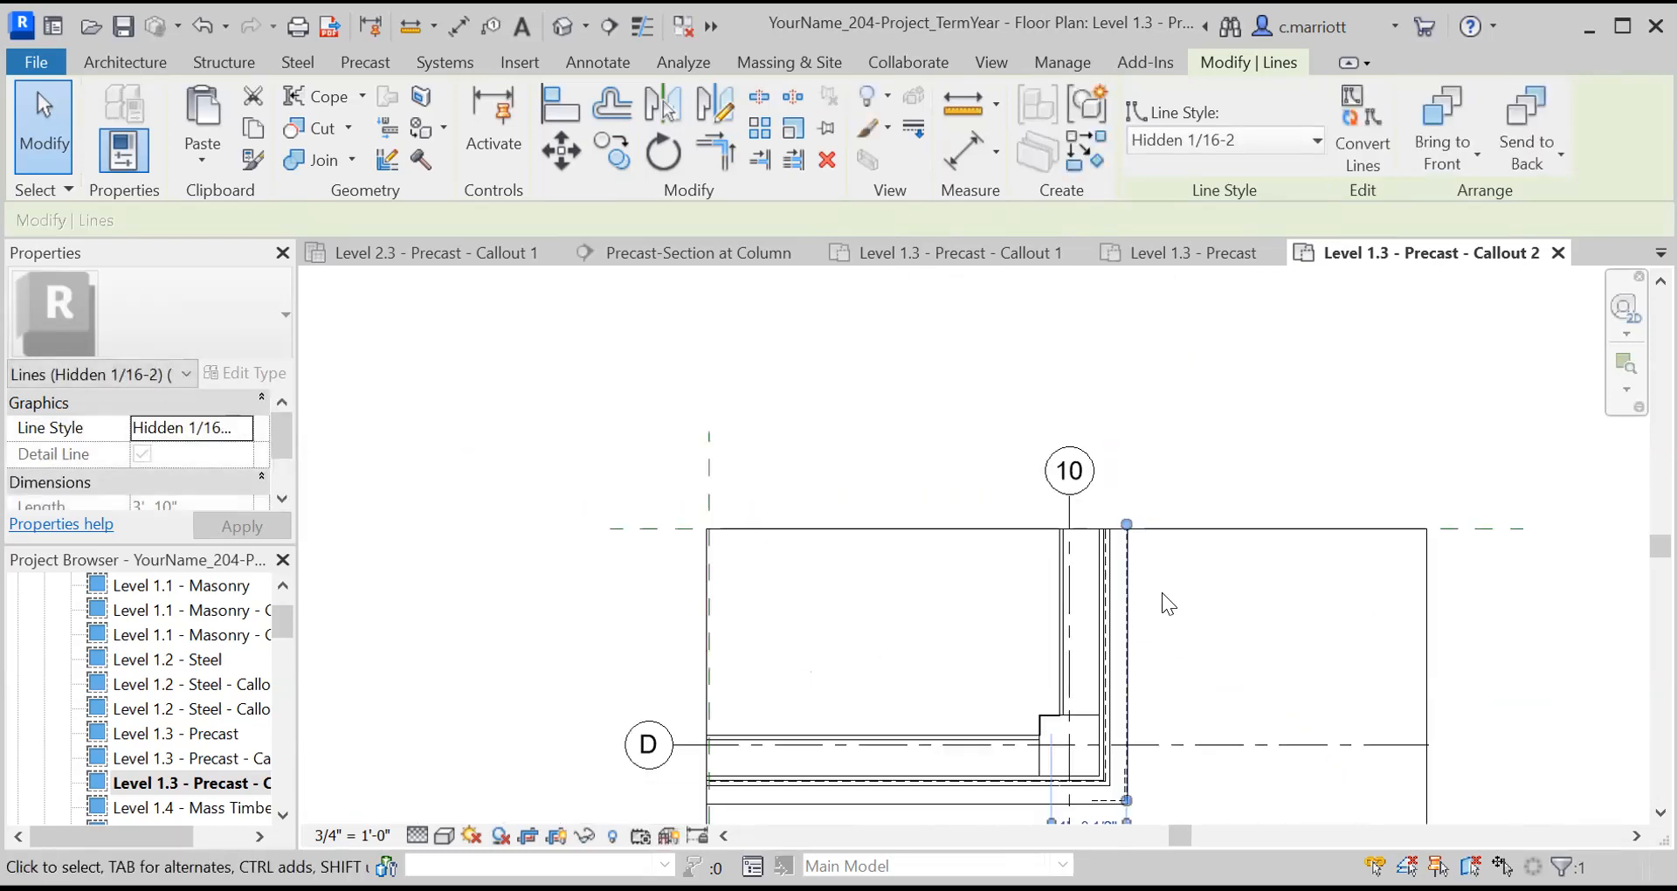
key("Escape")
Copy the horizontal corner mesh line 0.25" outward toward the grid D wall's exterior face
middle_click_drag(1197, 723, 1177, 513)
scroll(1143, 530, "up", 6)
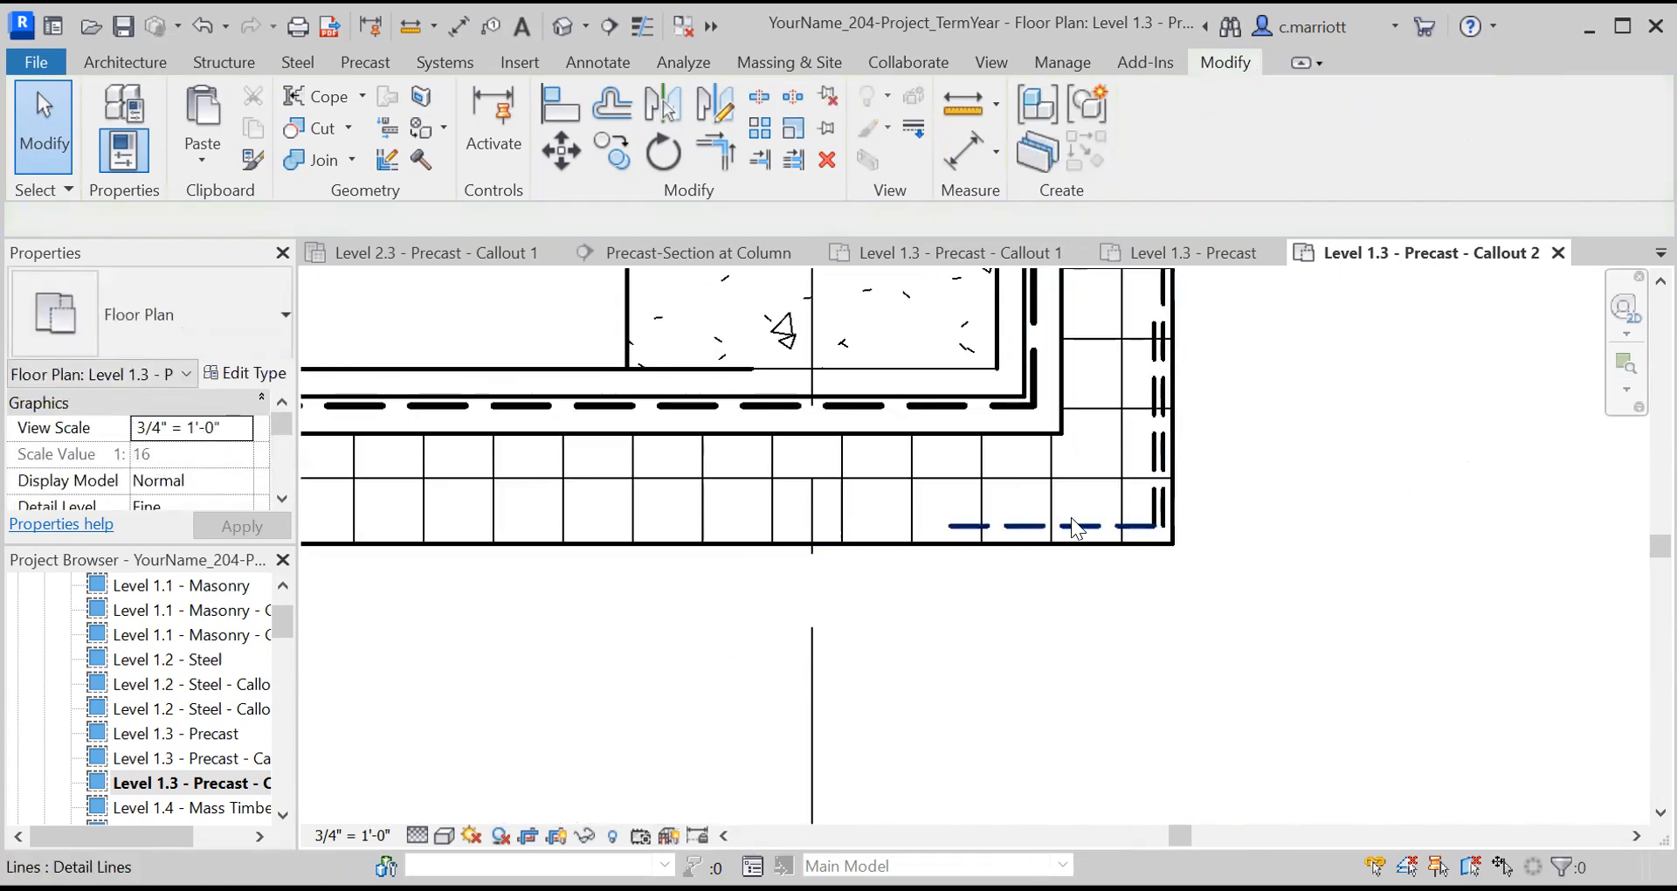
left_click(1072, 525)
left_click(609, 156)
left_click(600, 616)
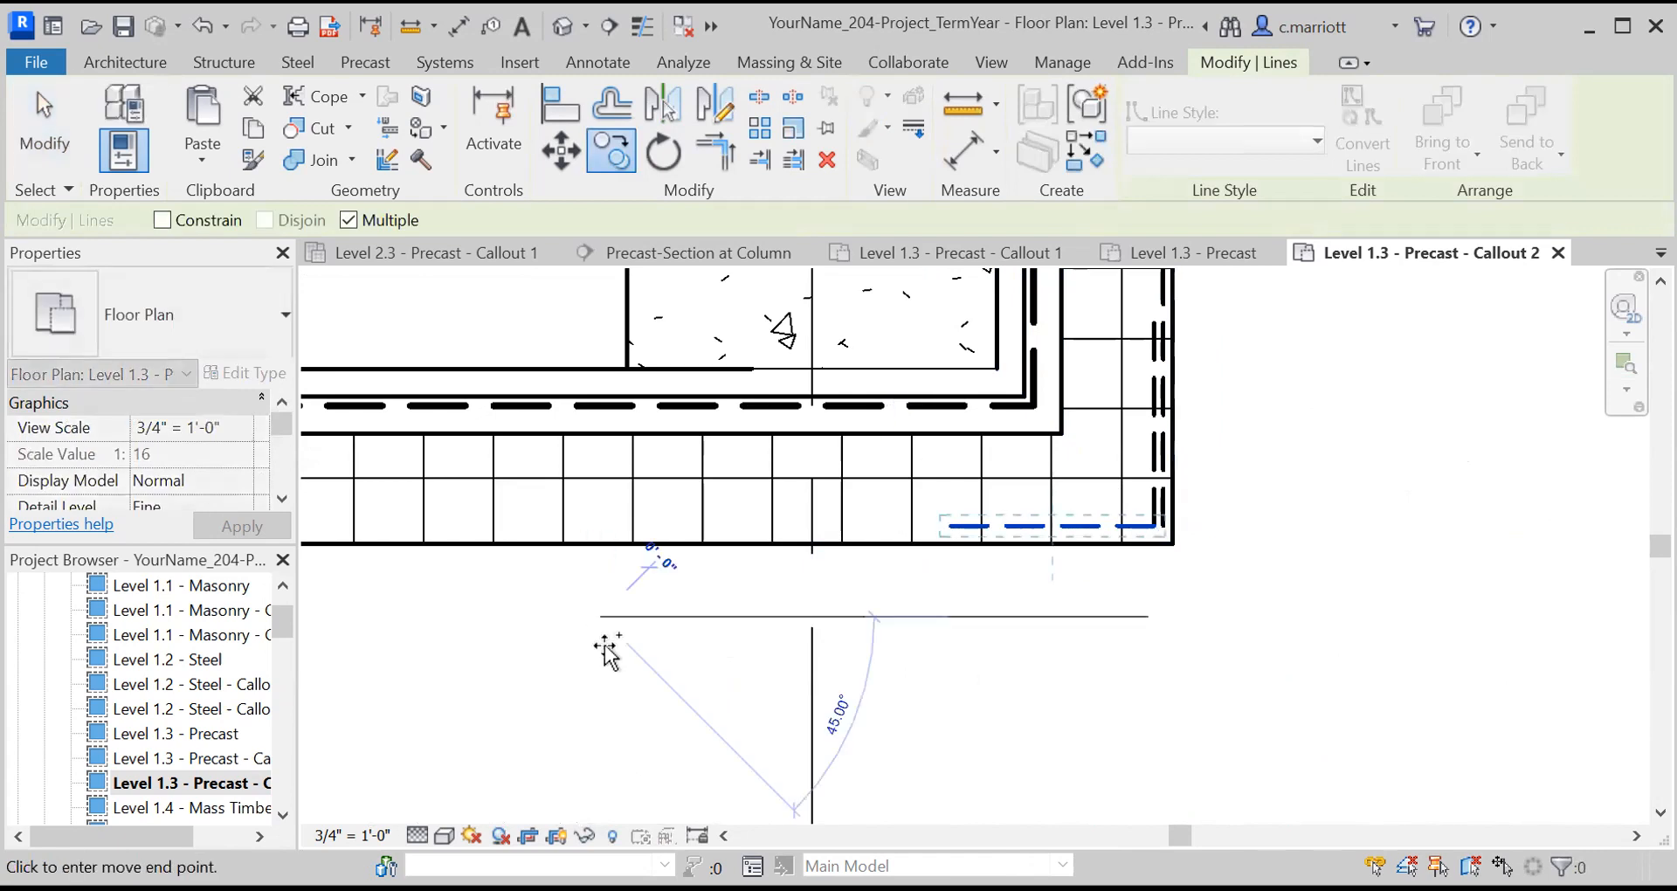
type(".25\"")
key("Return")
key("Escape")
key("Escape")
Extend the copied horizontal hidden line along the grid D wall to the crop boundary beside the D grid bubble
scroll(1162, 568, "up", 3)
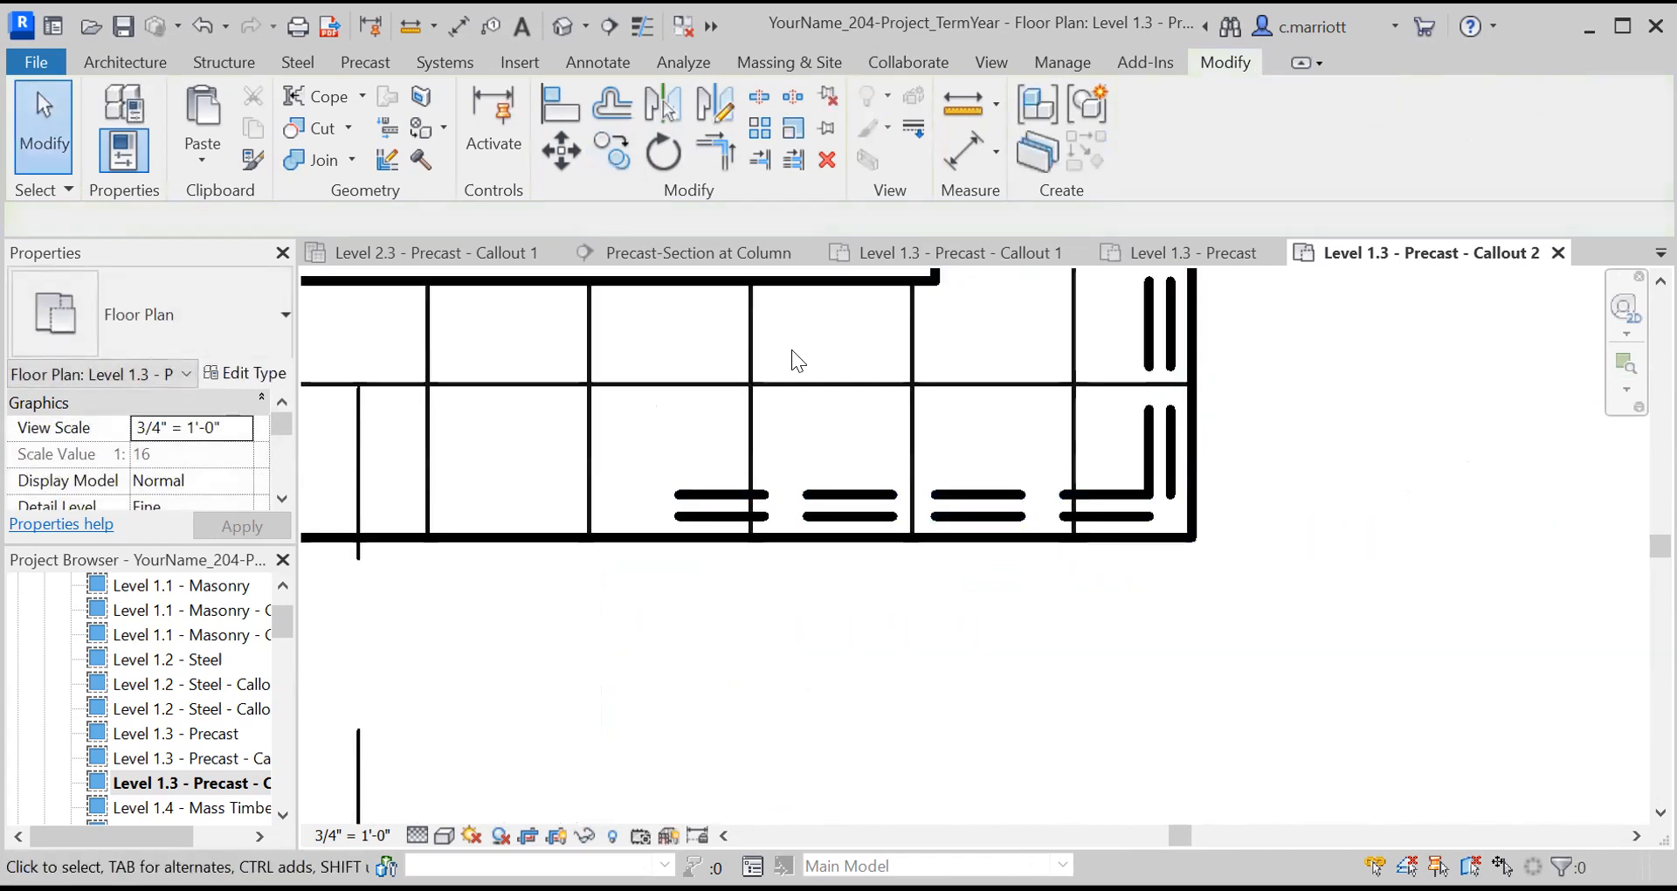
left_click(681, 518)
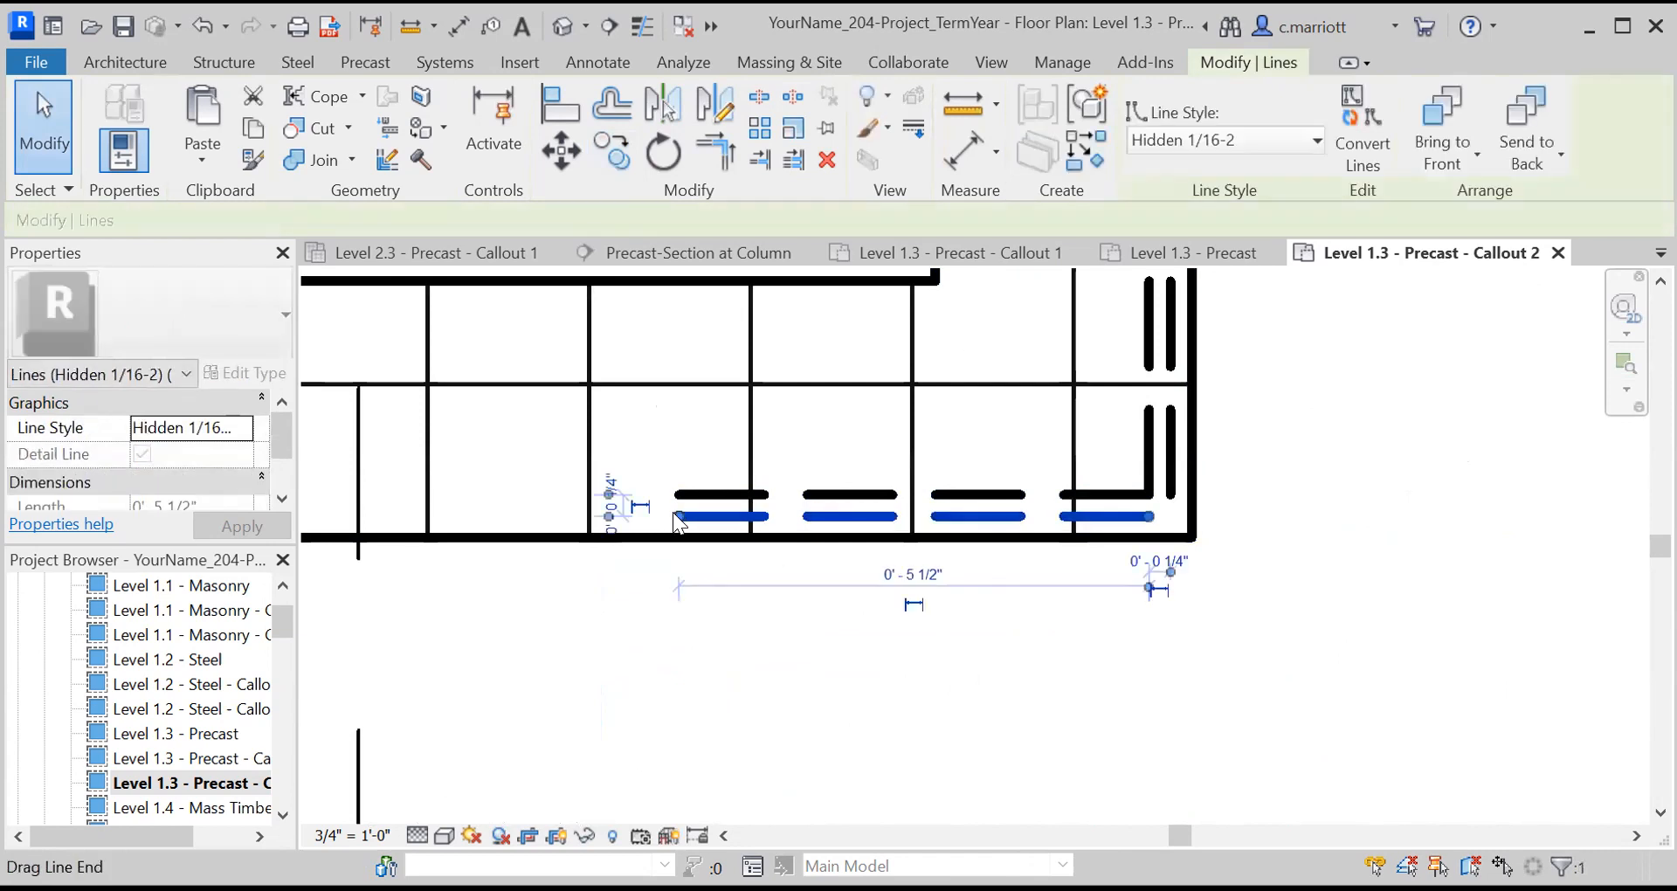
scroll(674, 510, "down", 3)
scroll(677, 516, "down", 3)
scroll(433, 496, "down", 2)
scroll(520, 519, "up", 3)
middle_click_drag(773, 561, 1124, 586)
key("Escape")
left_click(978, 514)
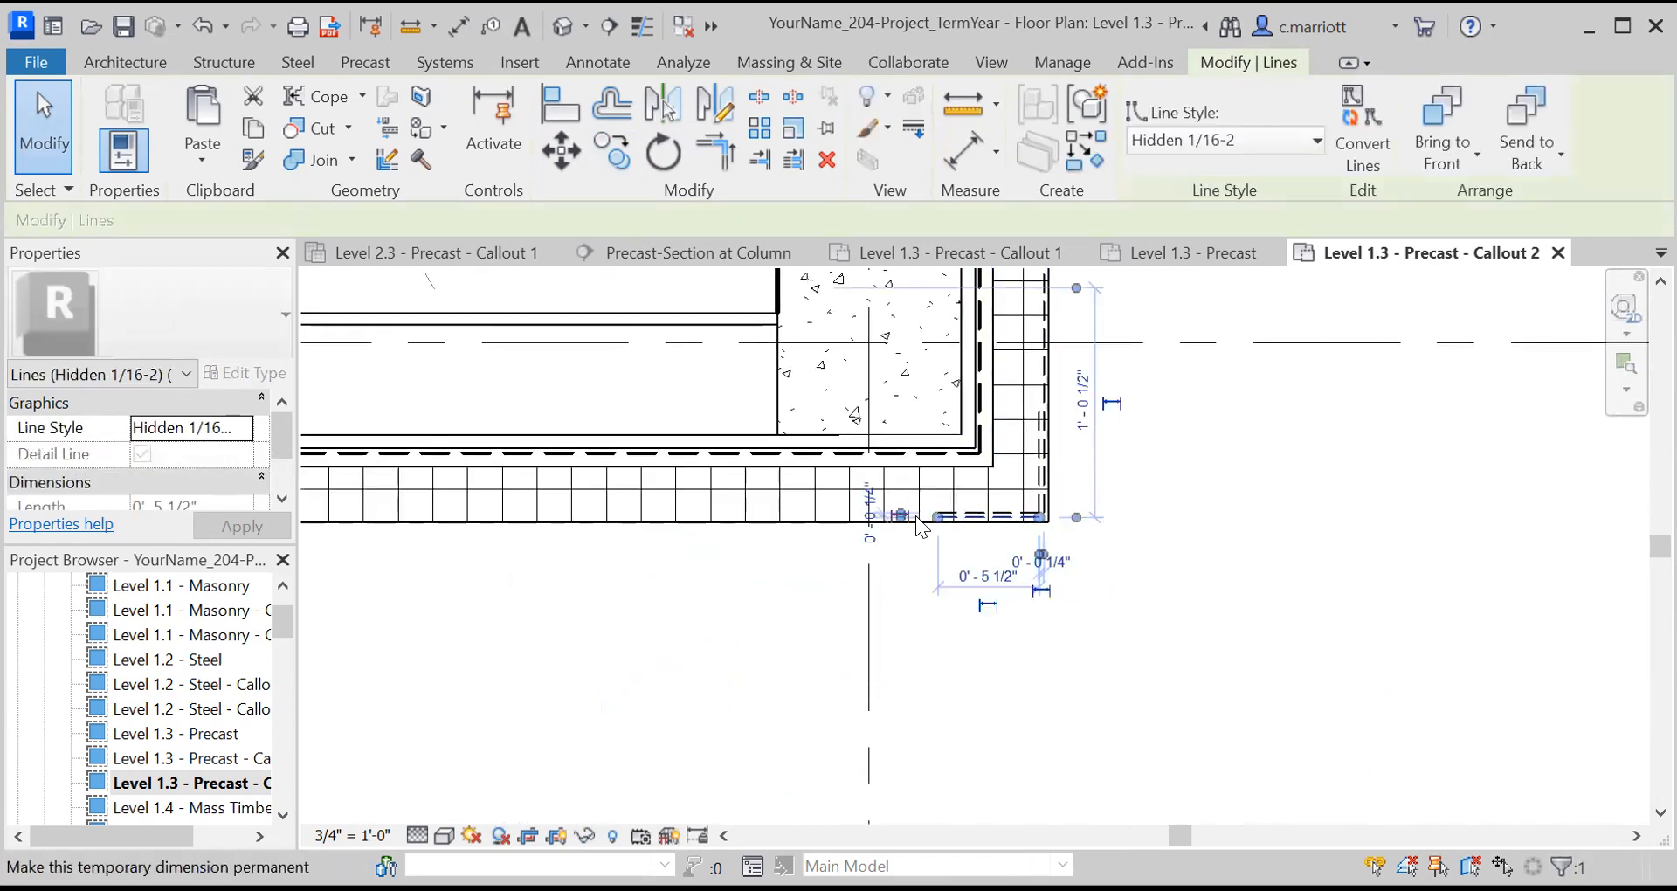
left_click_drag(939, 516, 340, 515)
middle_click_drag(770, 629, 1365, 704)
scroll(773, 666, "down", 1)
left_click_drag(889, 608, 448, 609)
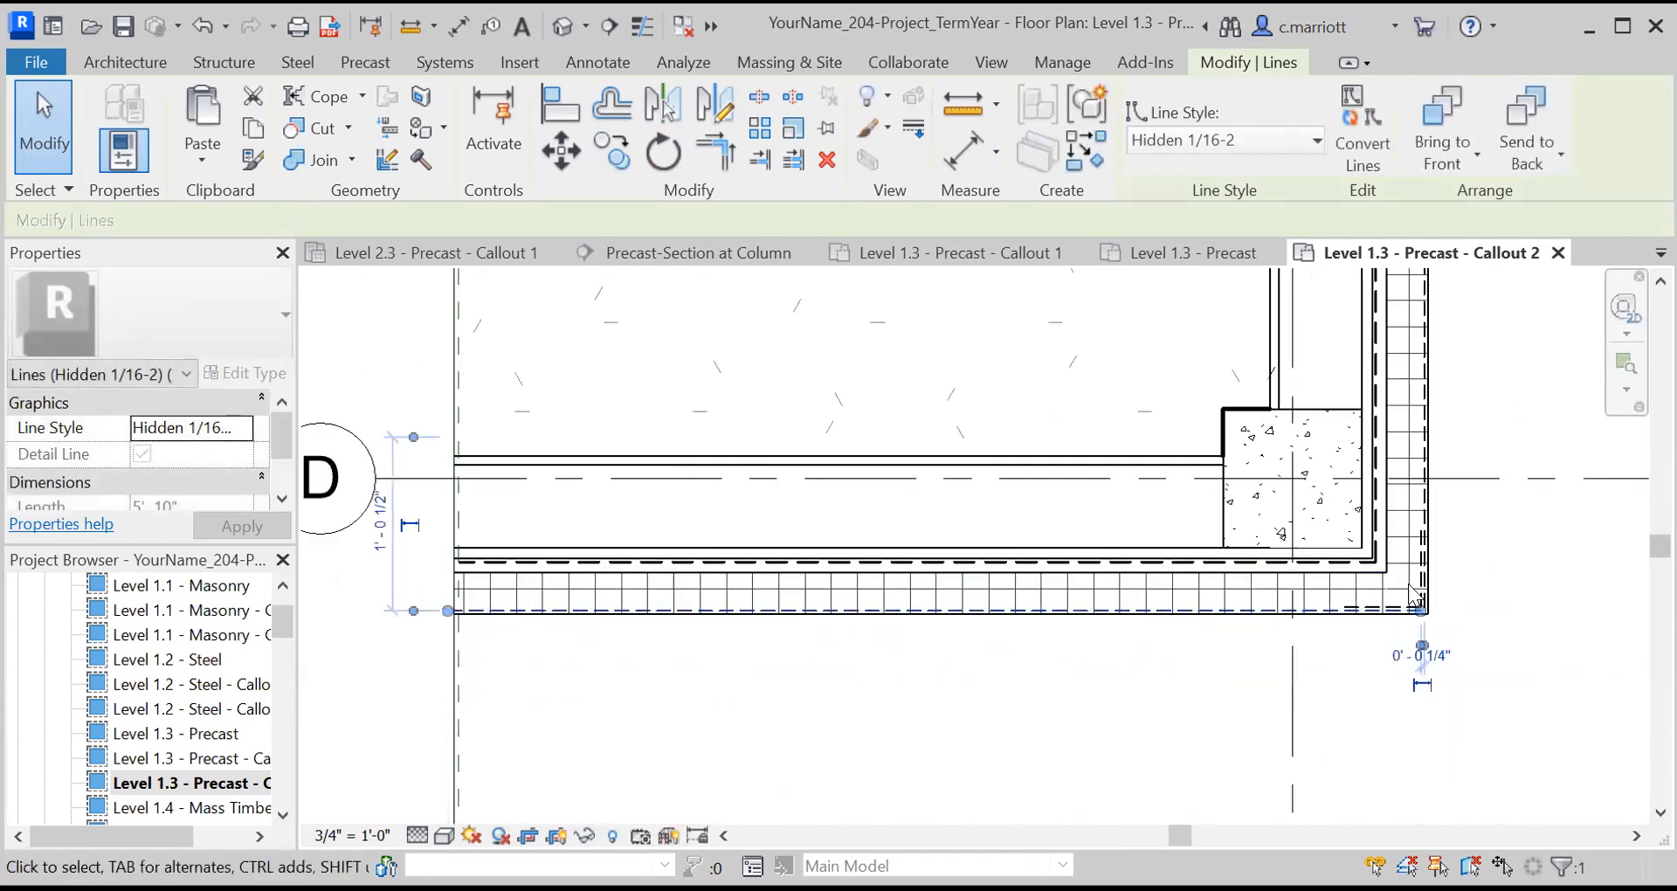
key("Escape")
Trim the outer horizontal and vertical hidden lines so they join at the insulation's outside corner
scroll(1479, 641, "up", 8)
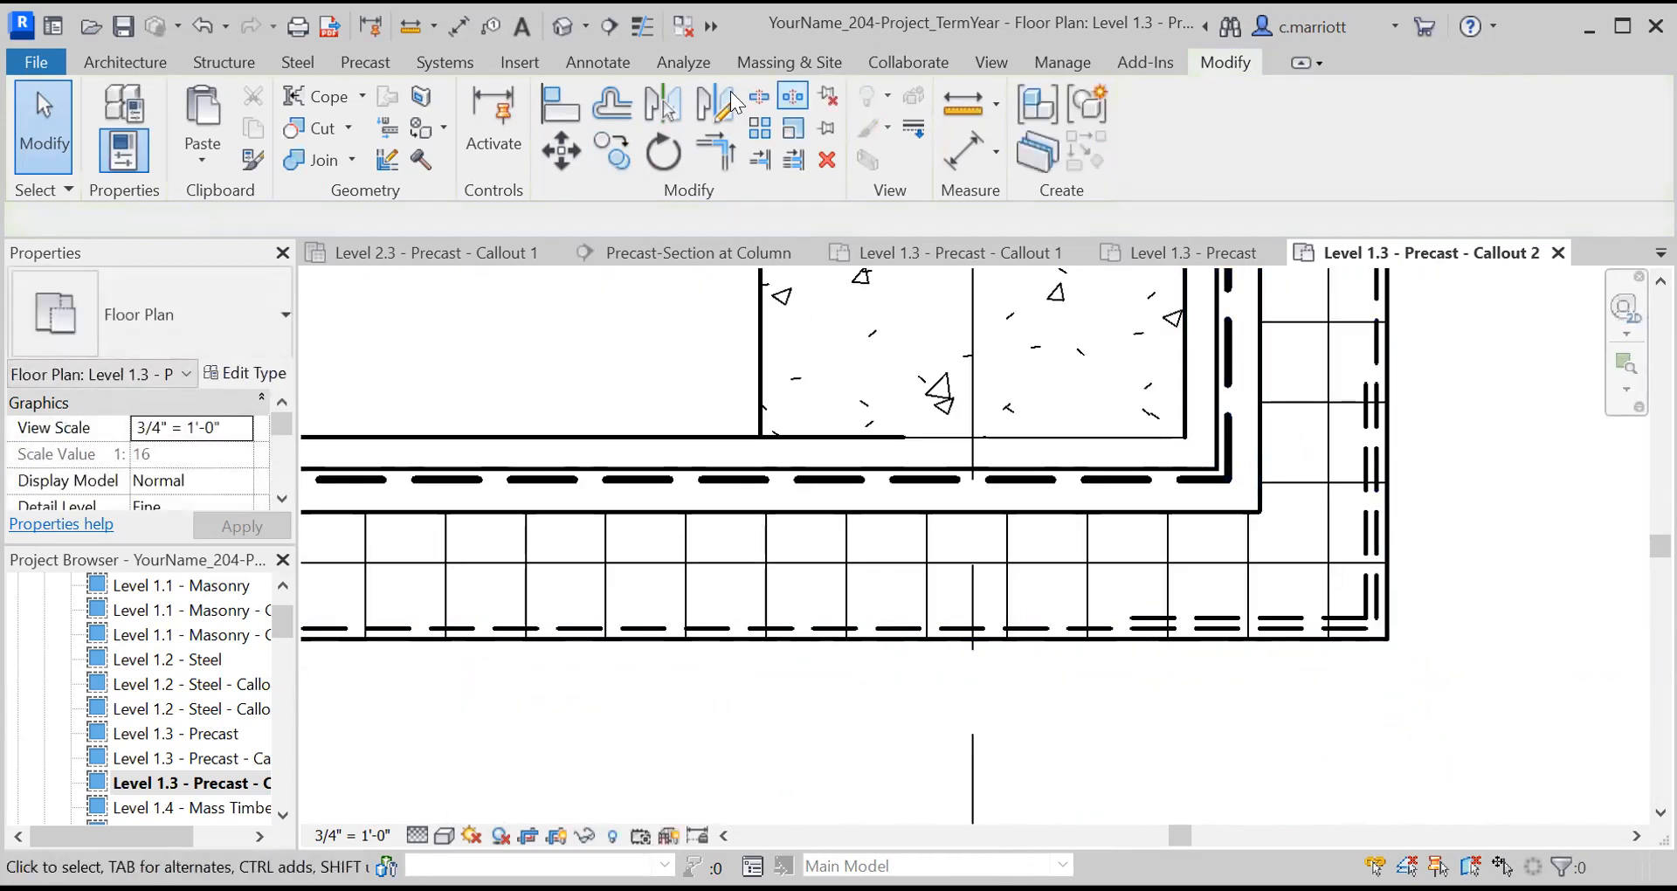
left_click(719, 155)
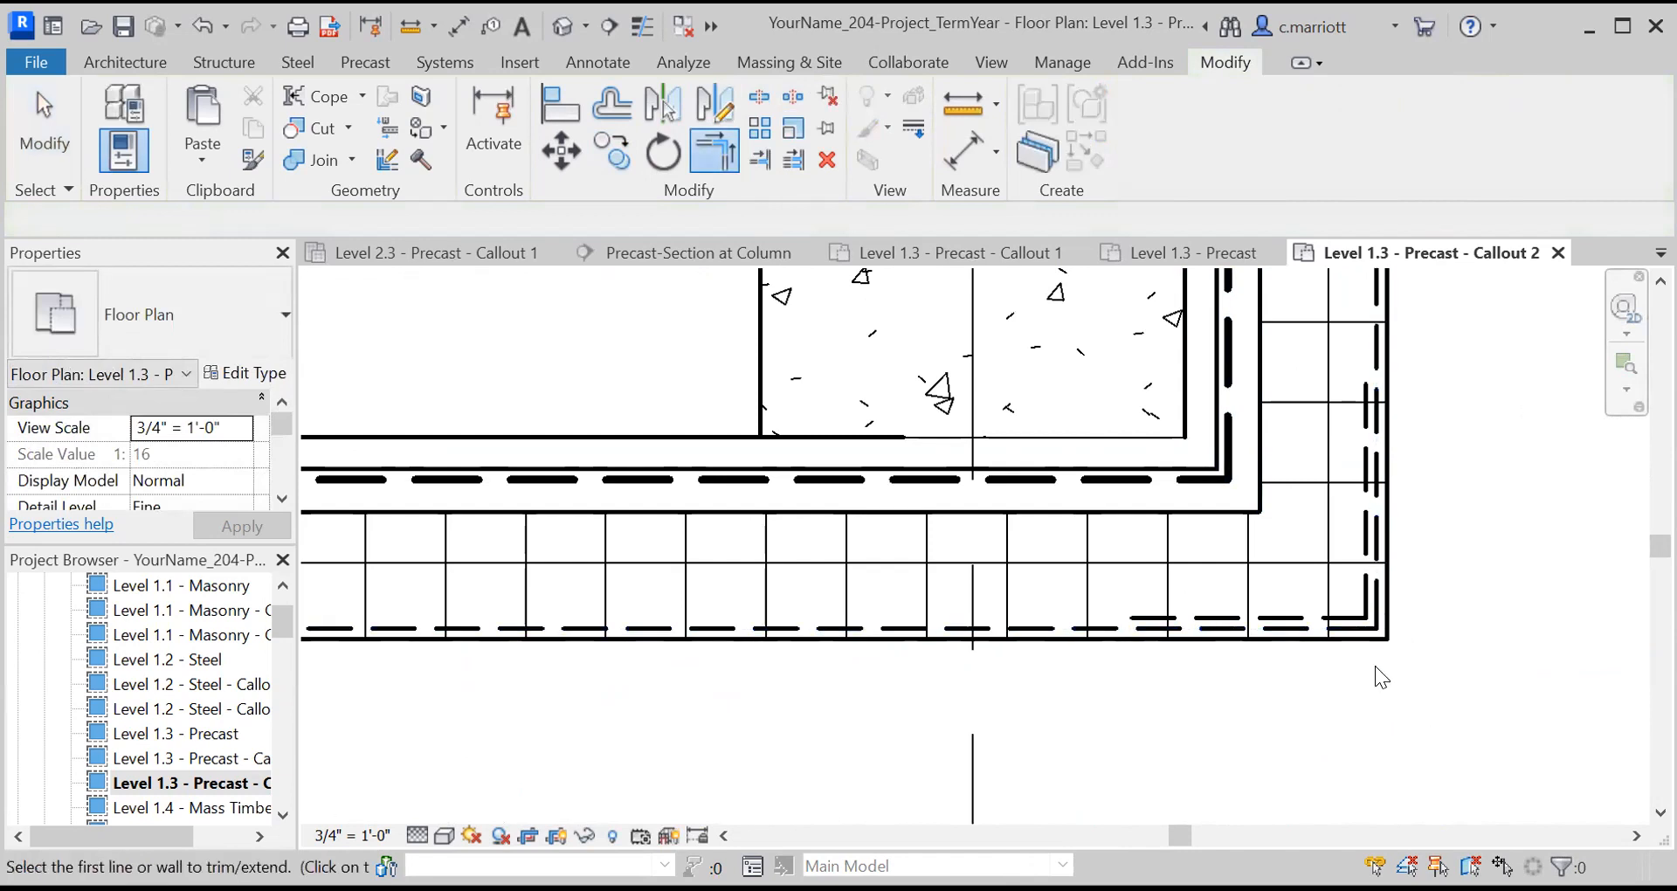
key("Escape")
Place an Interior Metal Studs-Section 6" detail component in the grid 10 wall cavity, against the concrete column's upper face
scroll(1354, 585, "down", 4)
scroll(1350, 588, "down", 5)
middle_click_drag(1220, 598, 1096, 655)
scroll(1122, 553, "up", 2)
middle_click_drag(1194, 557, 1136, 630)
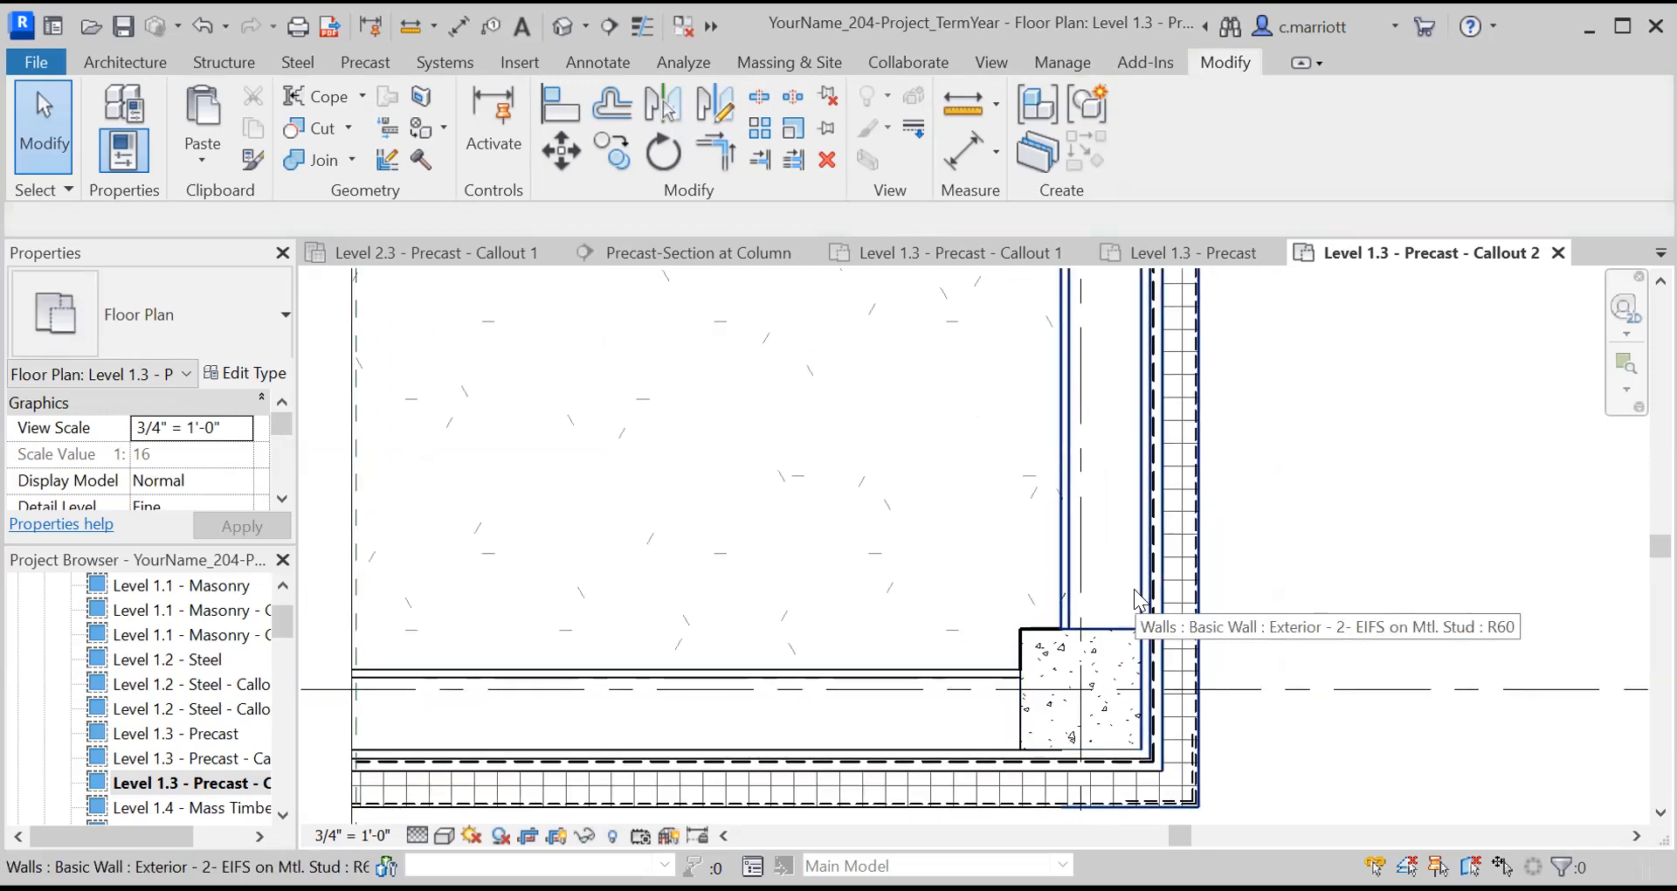
left_click(586, 63)
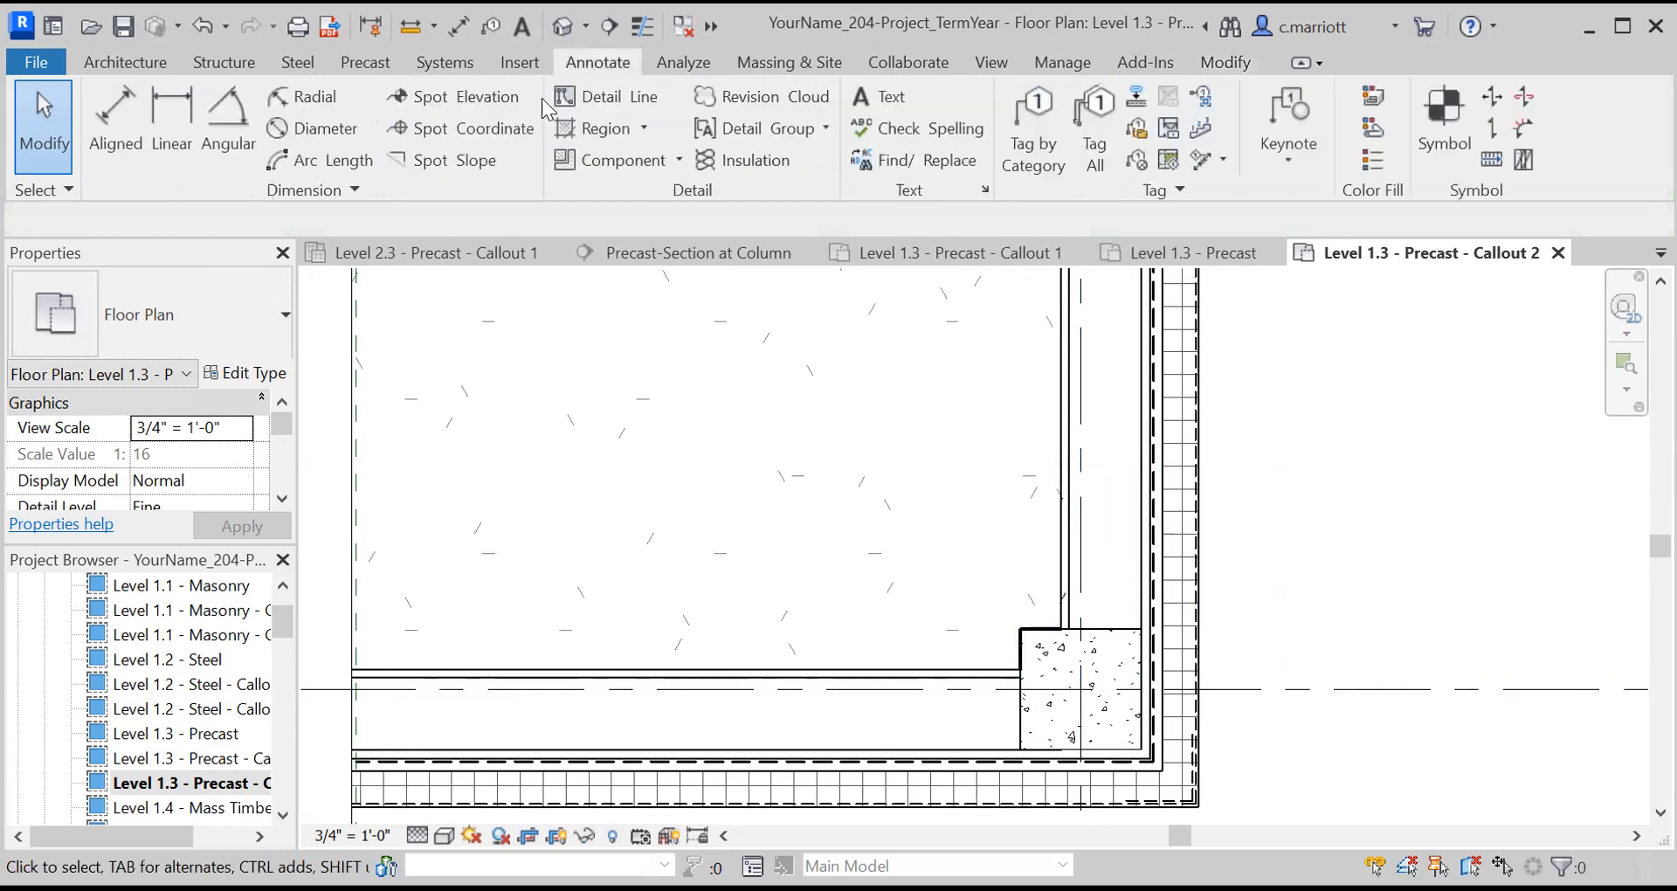
left_click(616, 159)
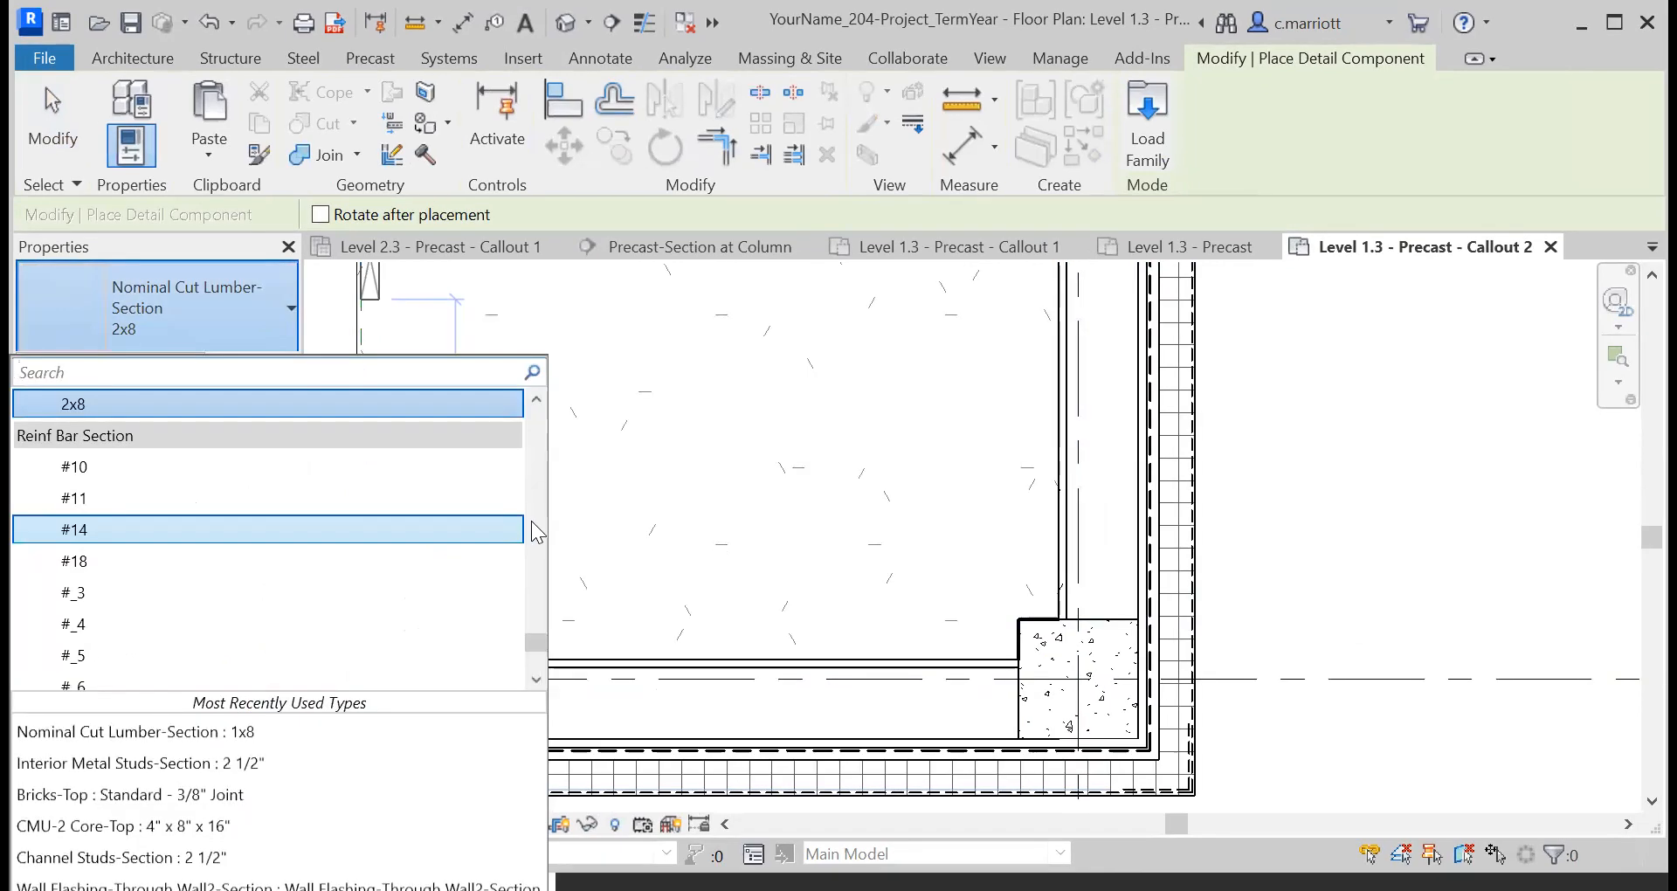
left_click(529, 524)
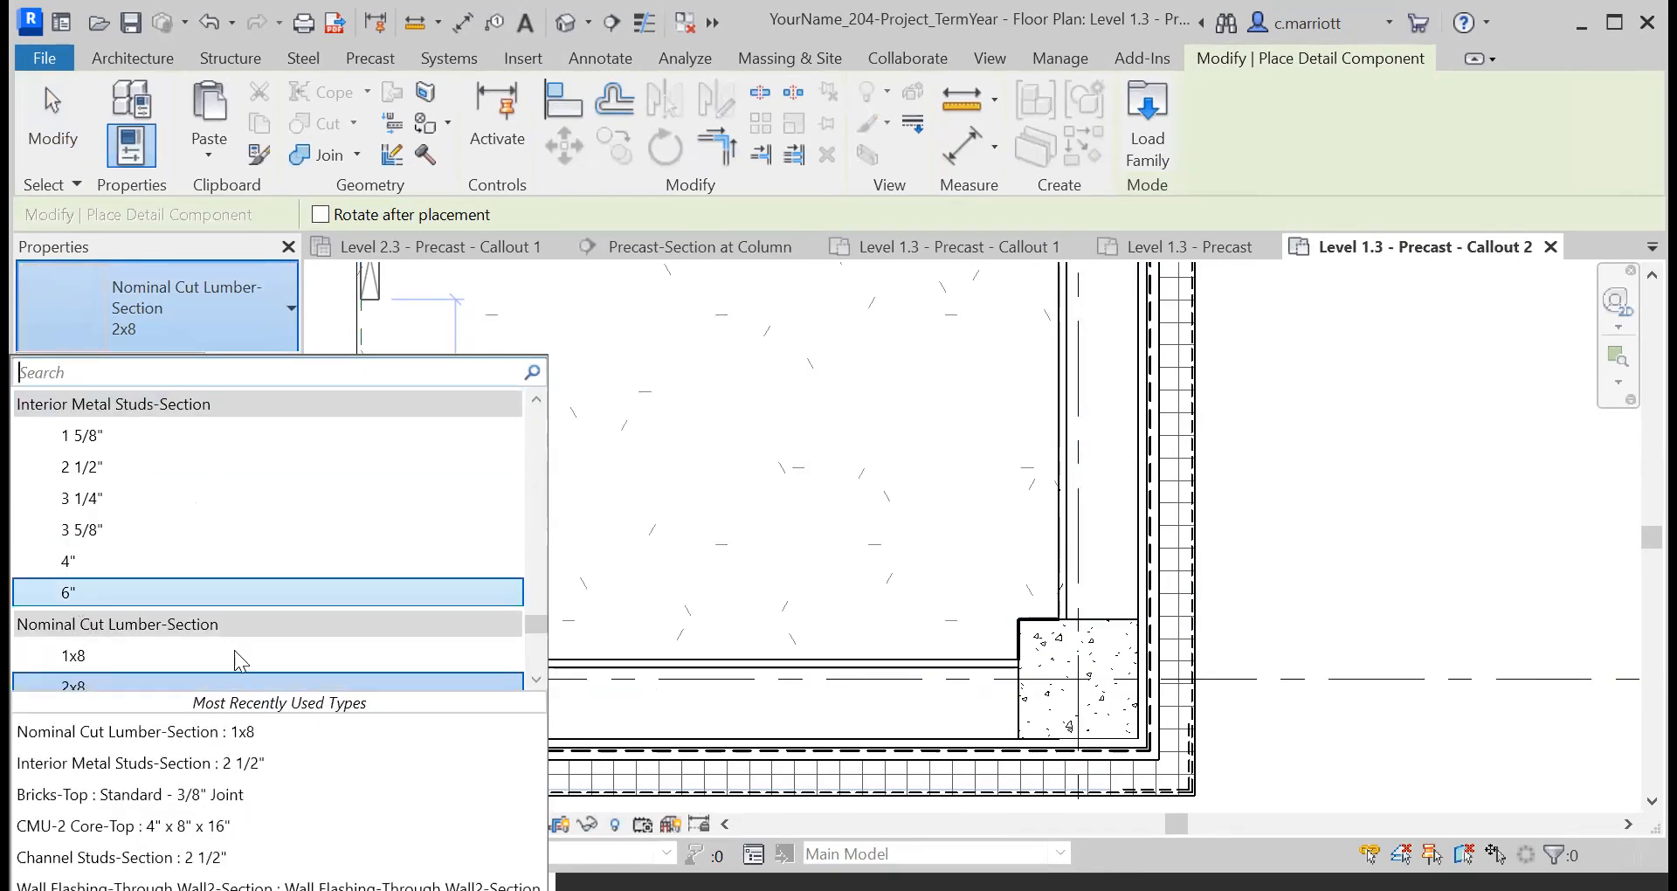
scroll(1082, 618, "up", 5)
scroll(1030, 599, "up", 2)
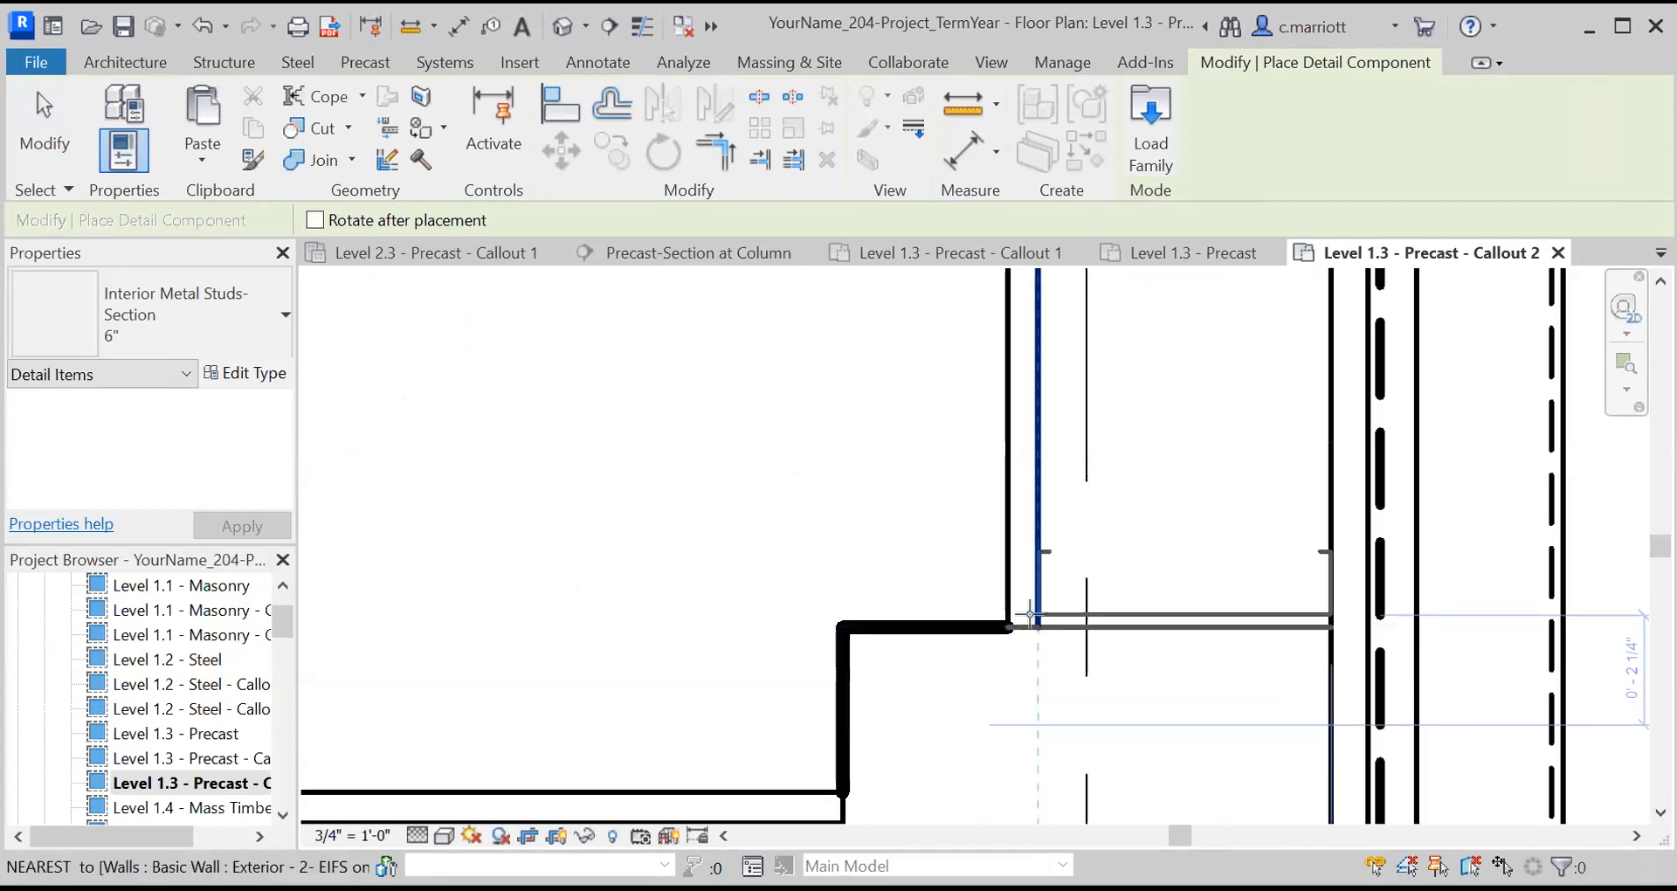
left_click(1038, 628)
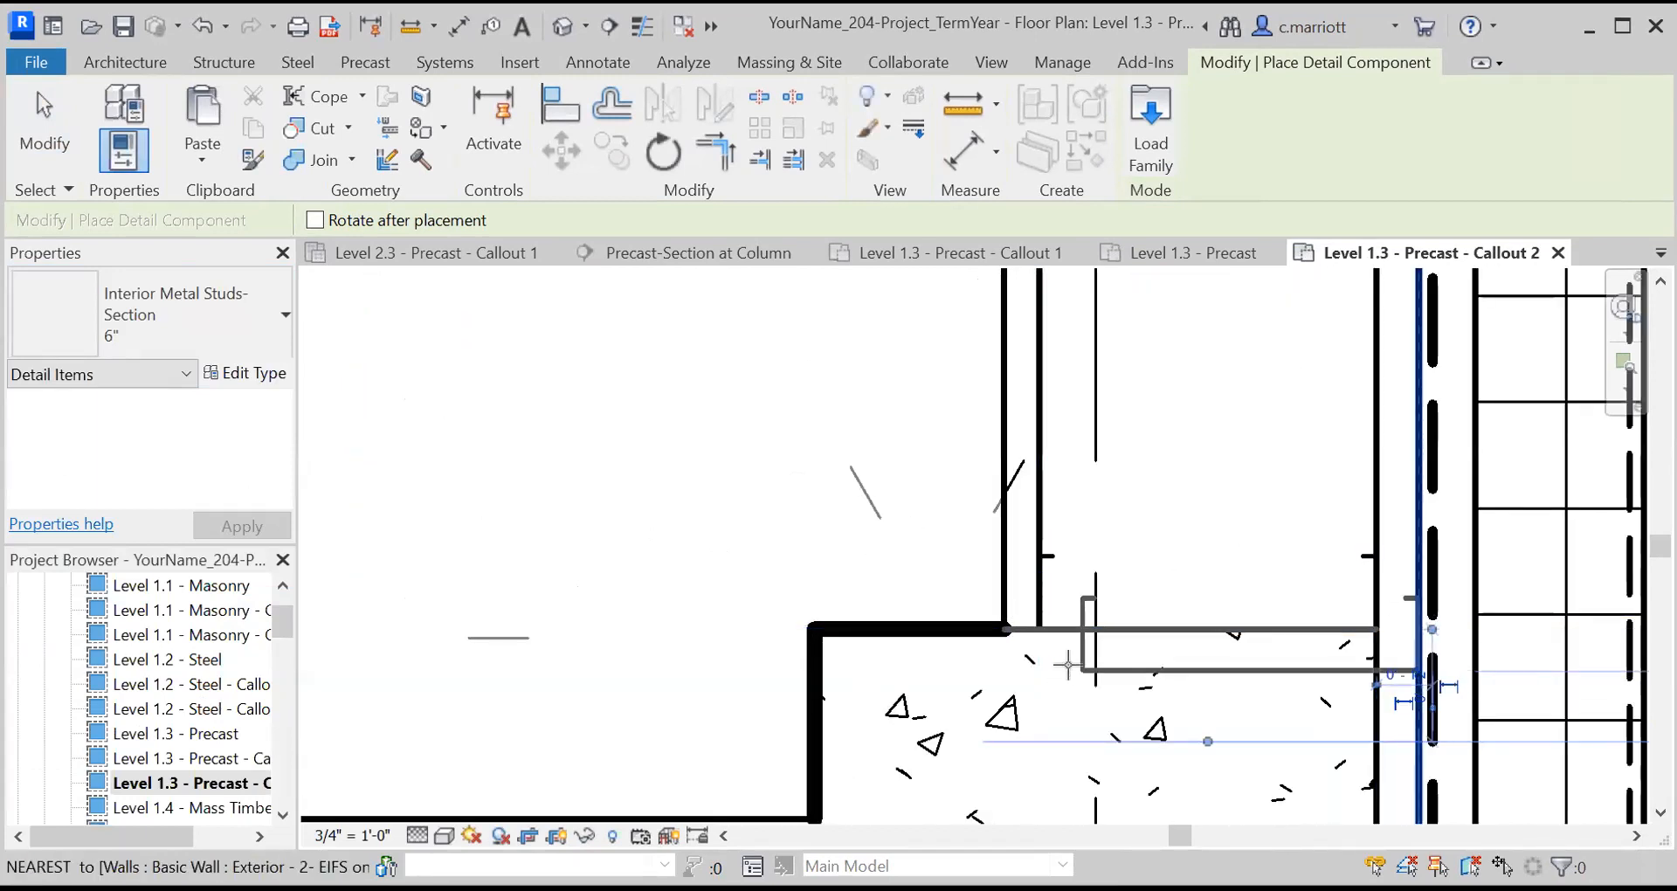
key("Escape")
key("Escape")
Move the 6" metal stud section 0.25" upward, away from the concrete column
left_click(1044, 559)
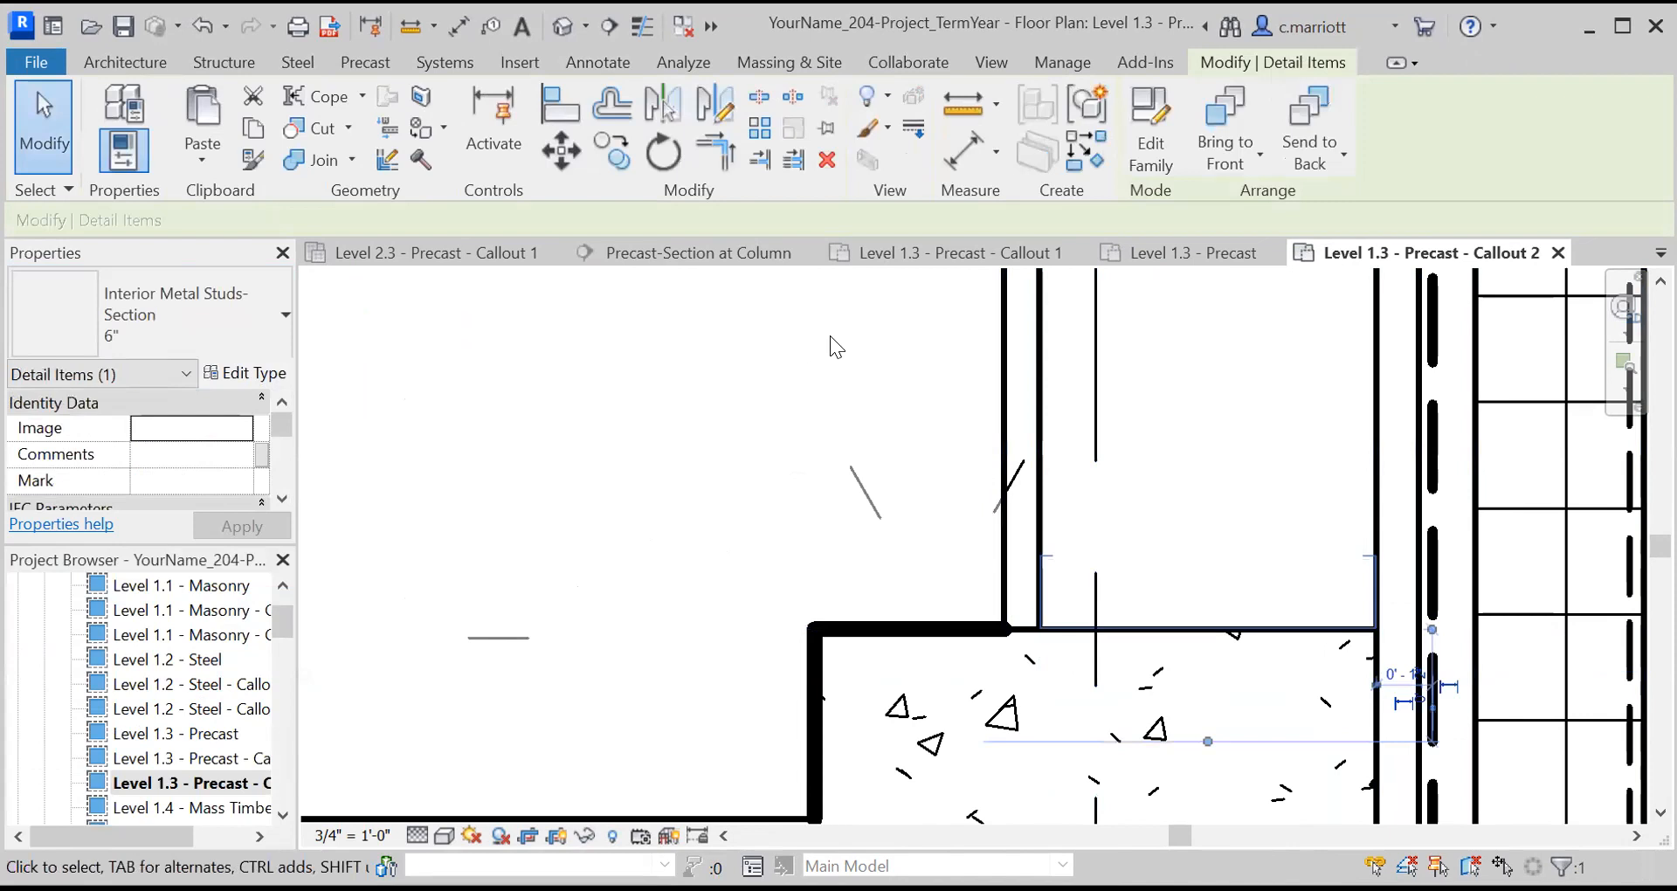
left_click(563, 159)
left_click(650, 545)
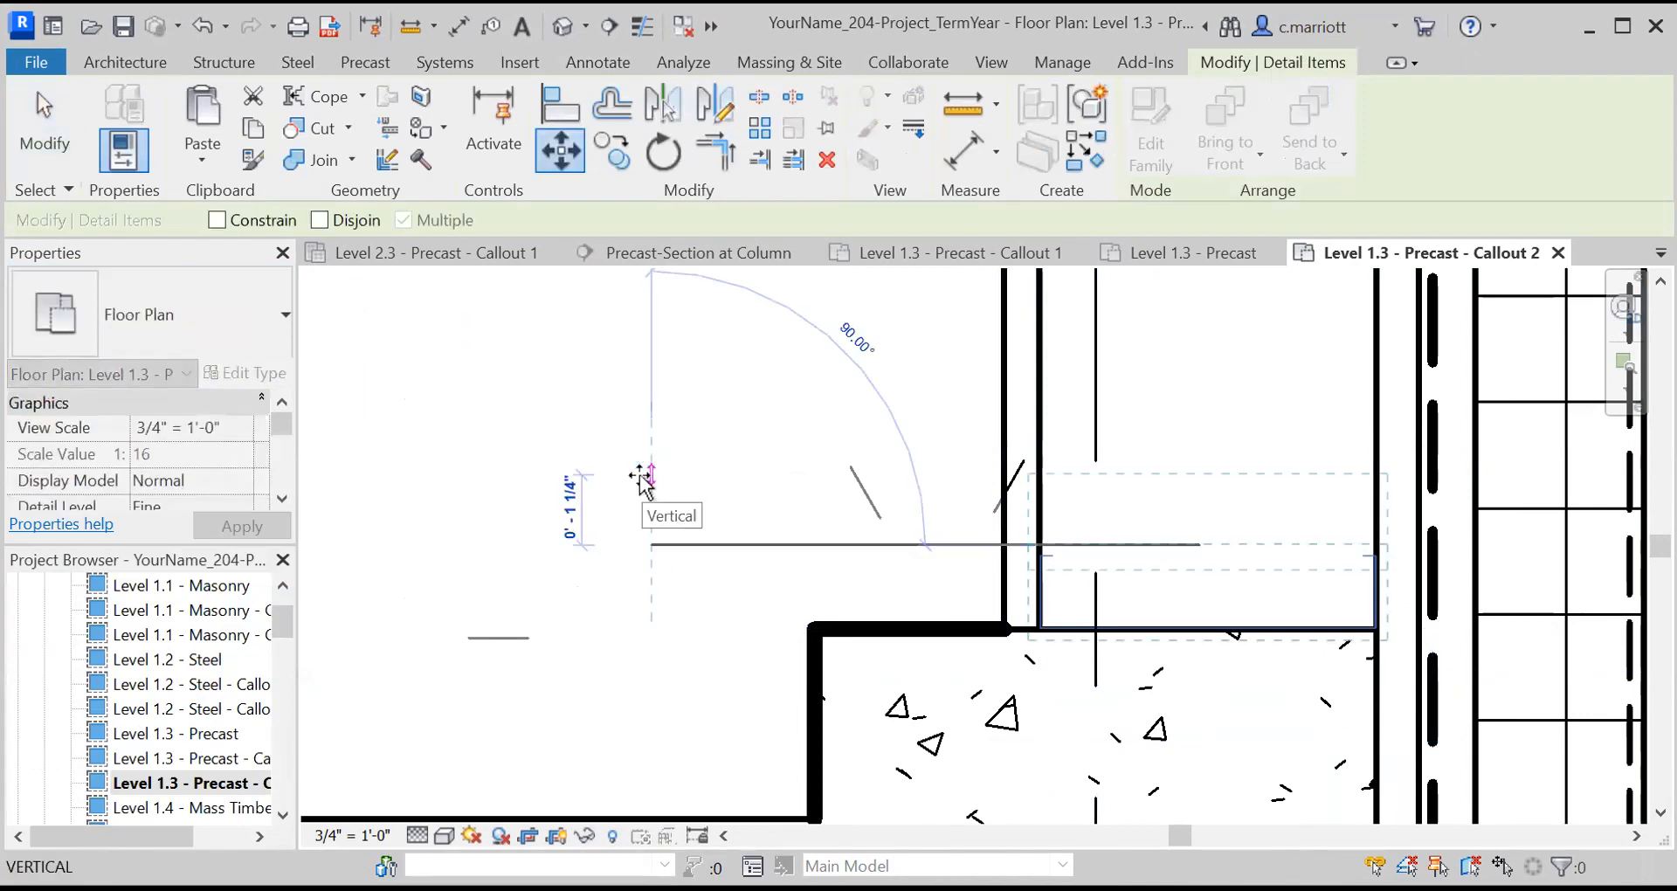
type(".25")
key("Return")
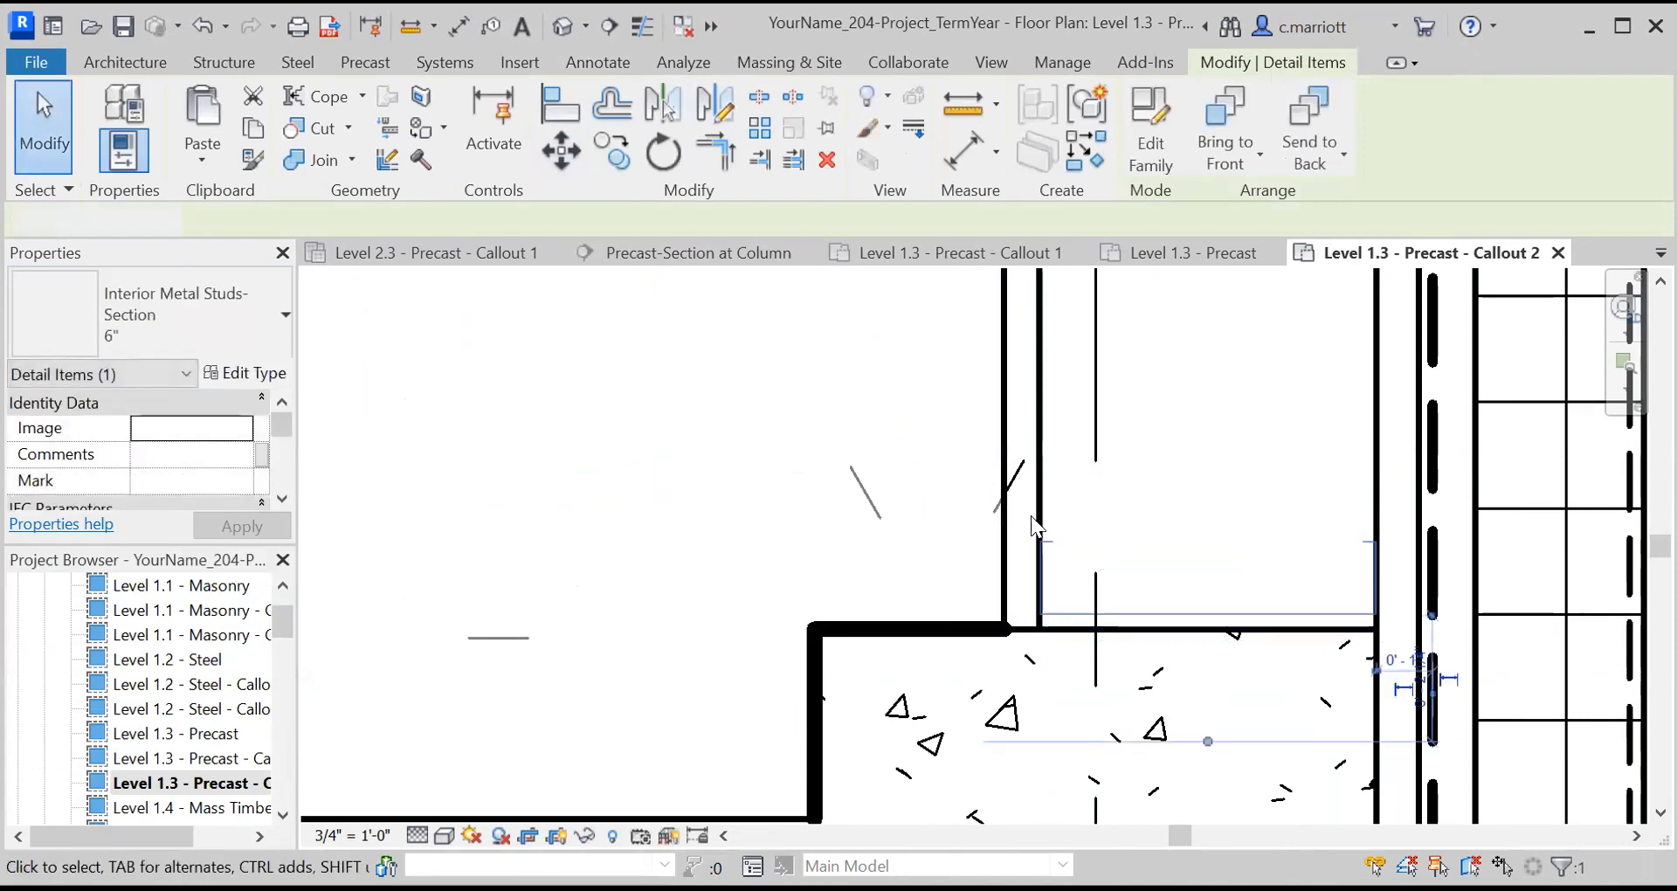
key("Escape")
Copy the 6" metal stud section straight up the grid 10 wall cavity at the stud spacing
scroll(961, 607, "down", 2)
scroll(1027, 599, "up", 1)
scroll(1025, 604, "down", 3)
middle_click_drag(905, 512, 879, 637)
scroll(1003, 735, "up", 1)
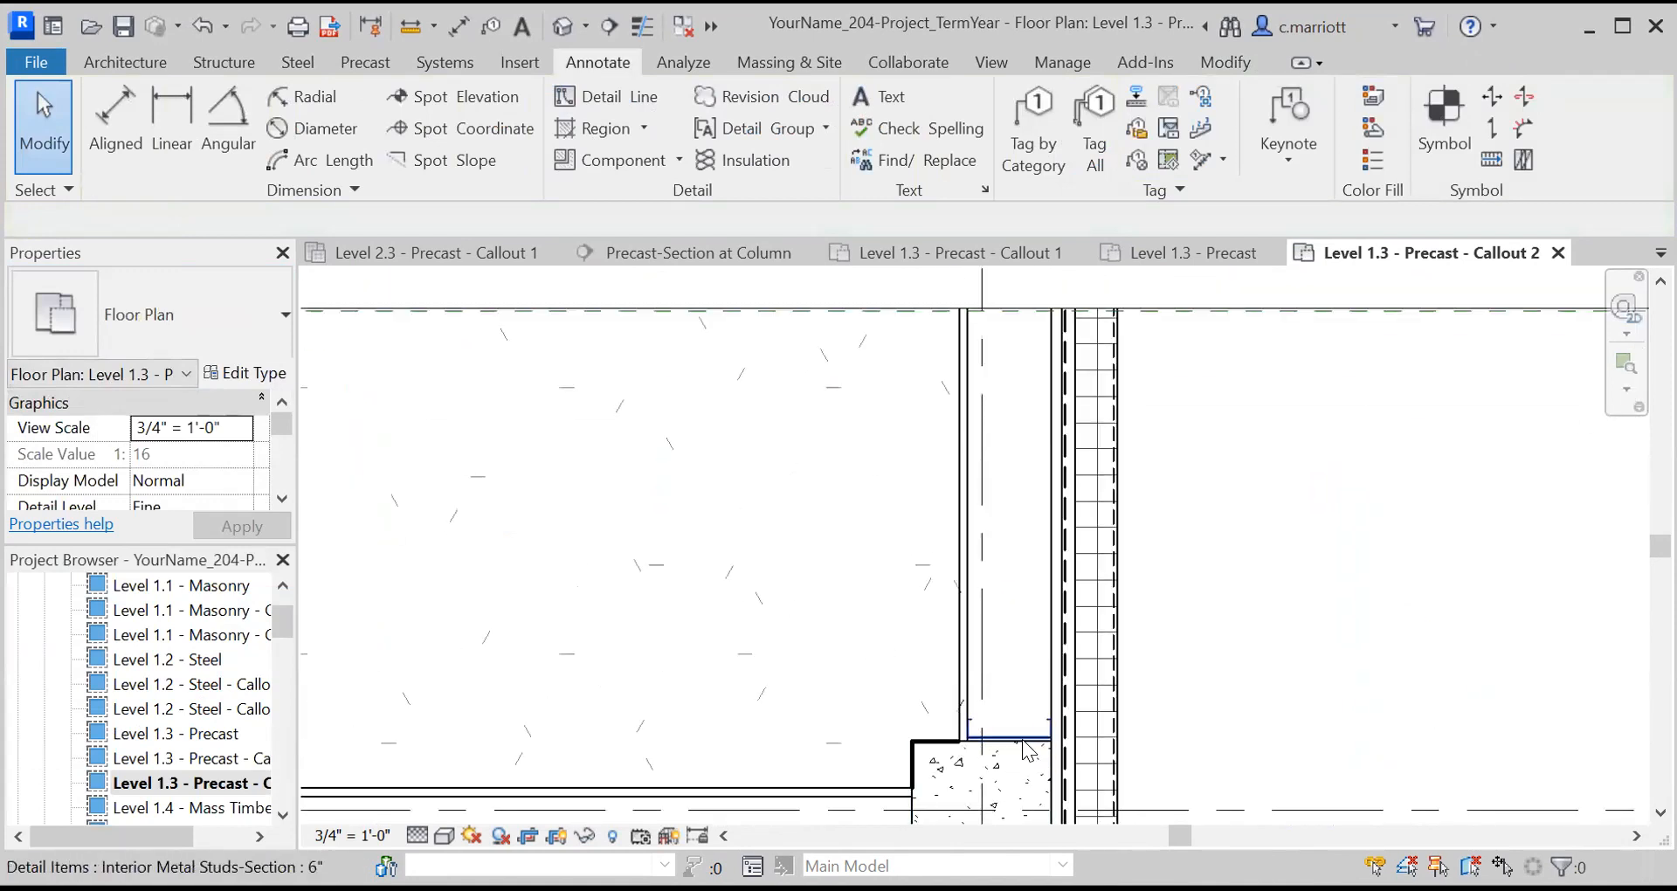
left_click(1009, 739)
scroll(976, 683, "up", 1)
scroll(1045, 792, "up", 1)
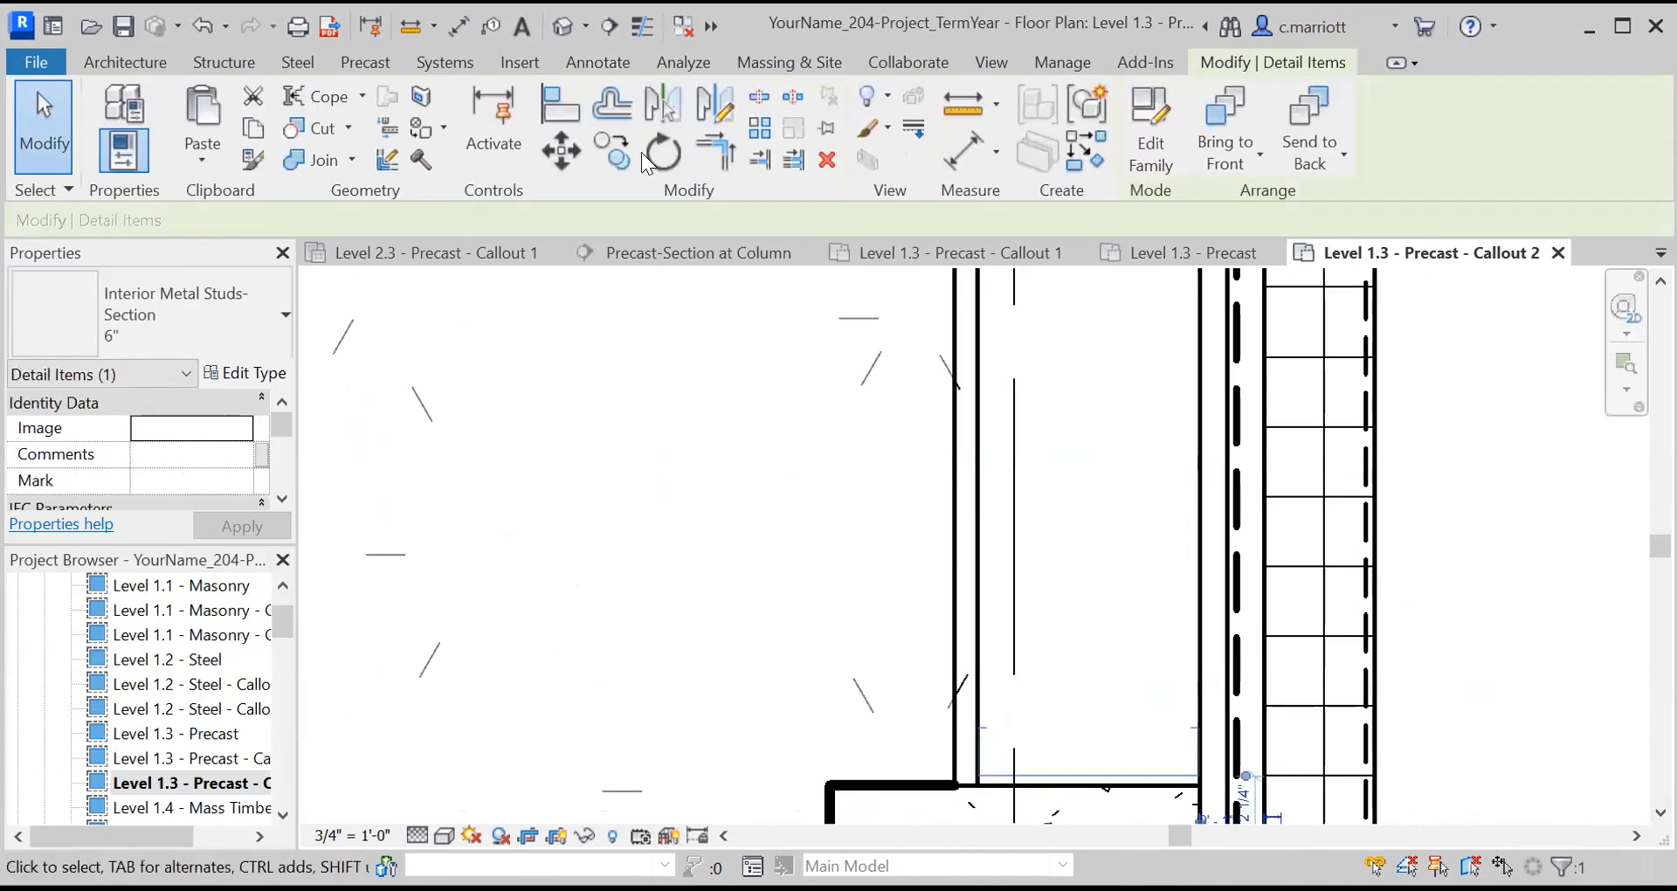
left_click(613, 152)
left_click(736, 687)
type("1")
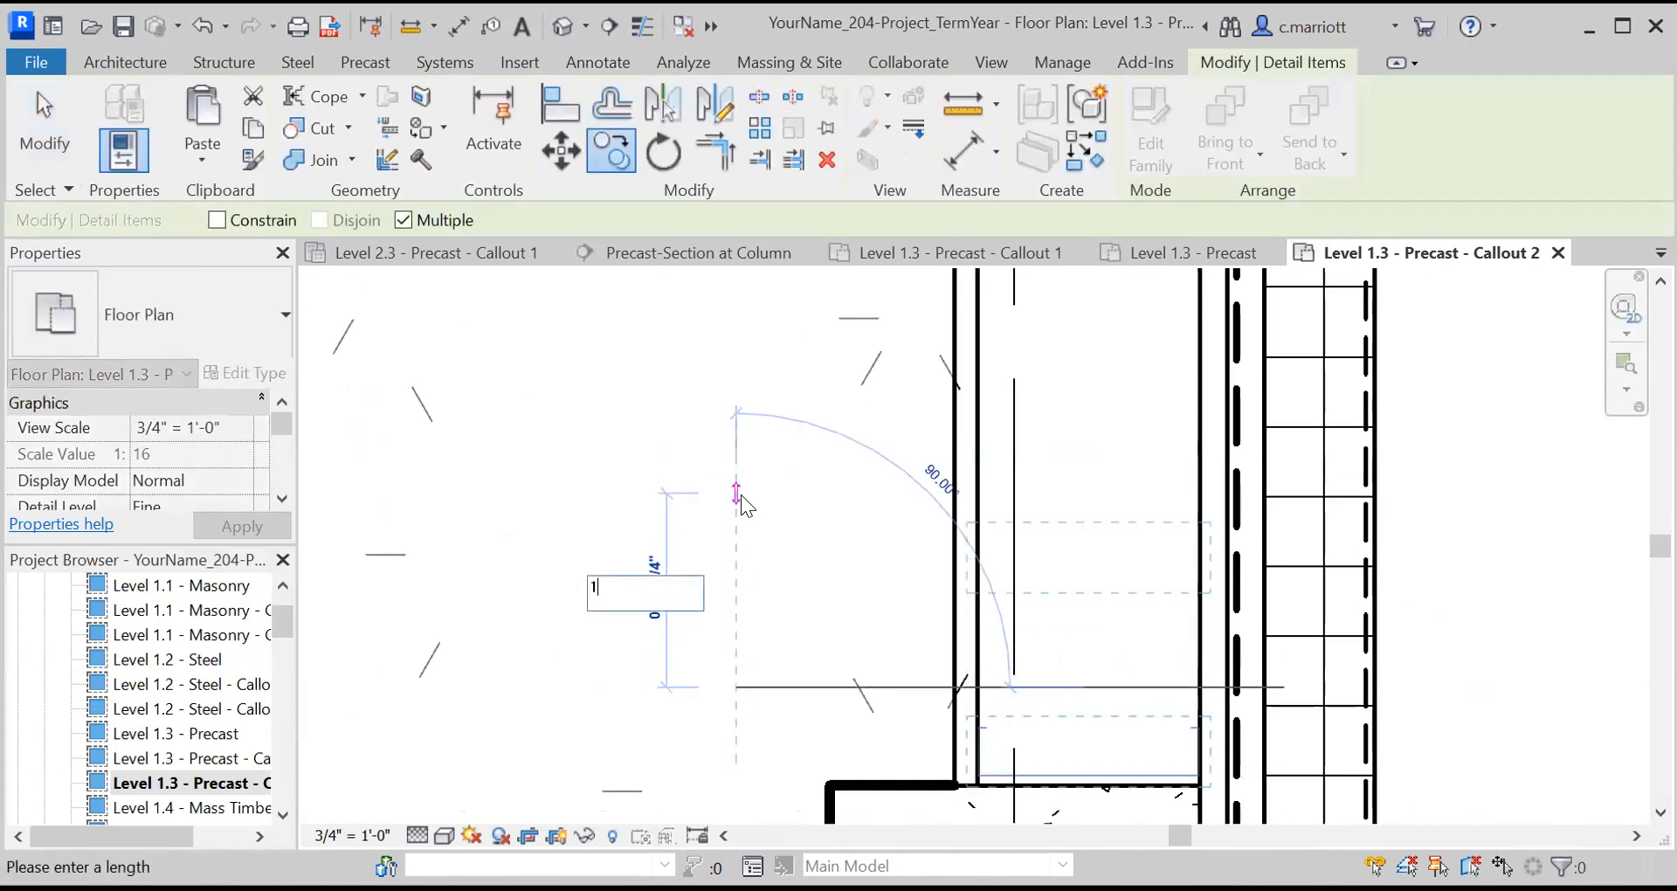
key("Return")
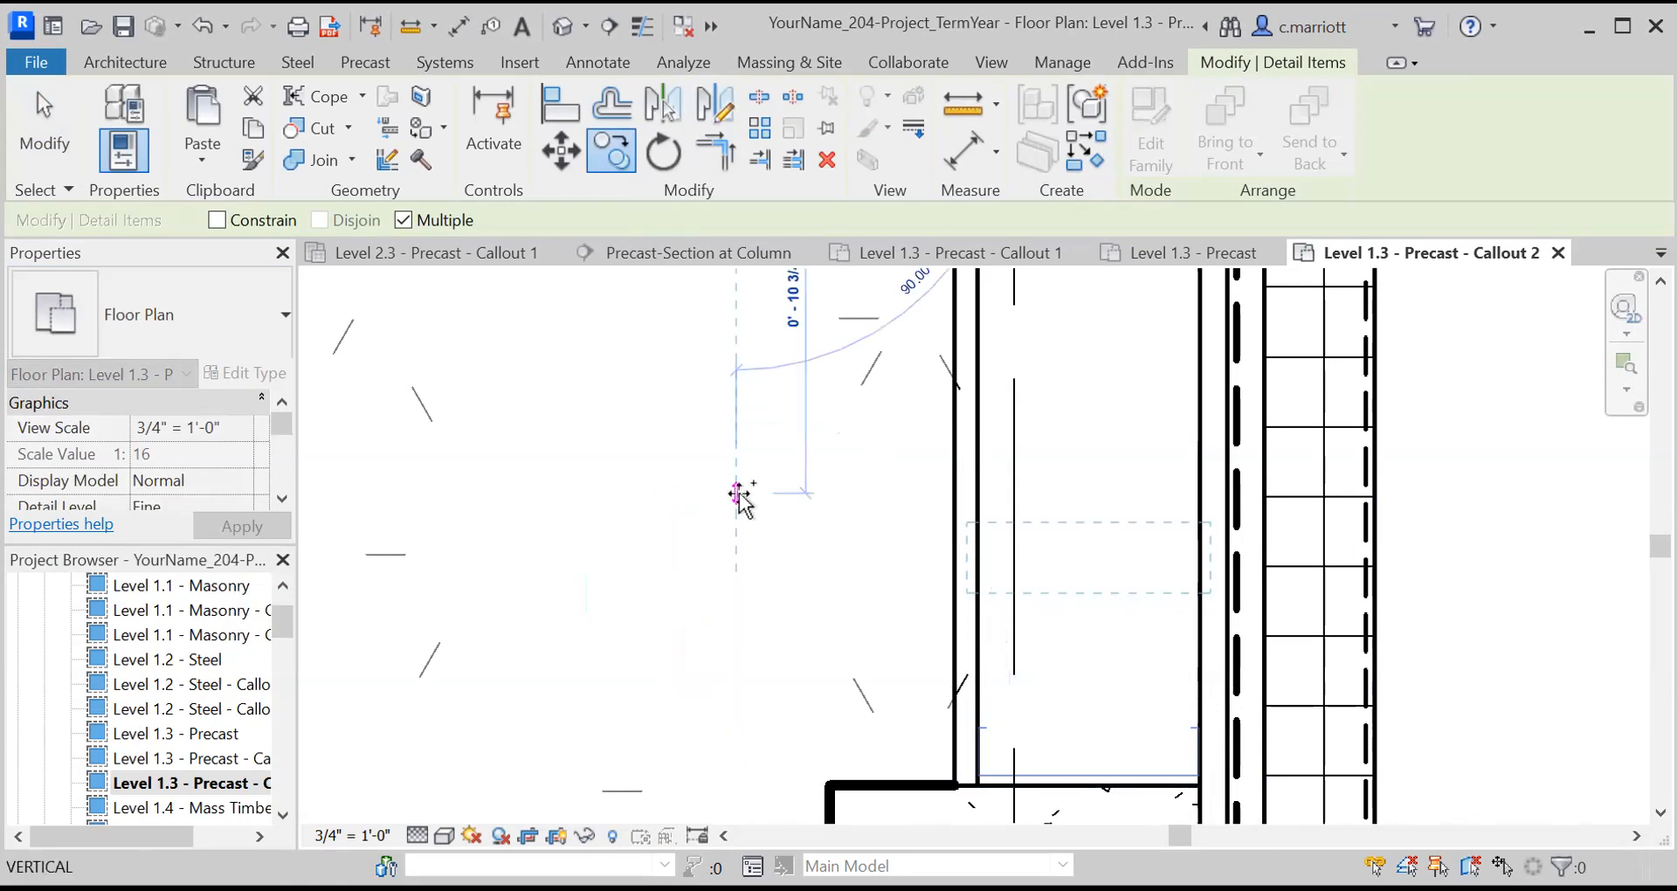
scroll(820, 573, "down", 3)
scroll(772, 544, "down", 3)
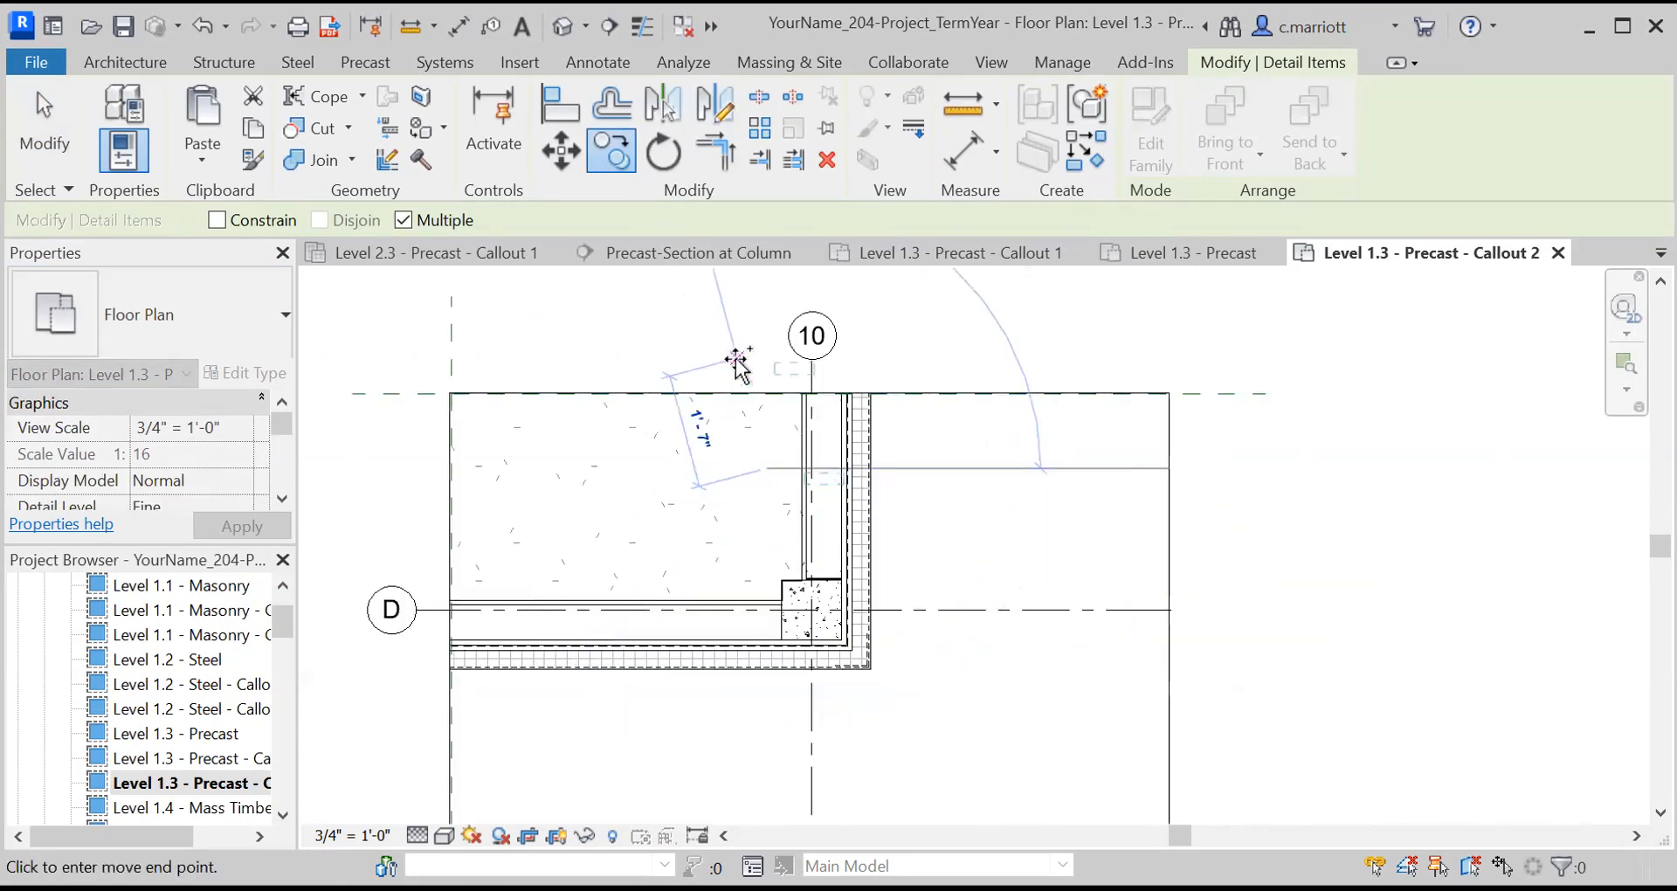
key("Escape")
key("Escape")
Rotate the loose 6" metal stud copy in the slab area 90 degrees counterclockwise so that it stands upright
scroll(831, 530, "up", 1)
middle_click_drag(713, 572, 796, 498)
scroll(744, 656, "up", 1)
scroll(828, 500, "up", 1)
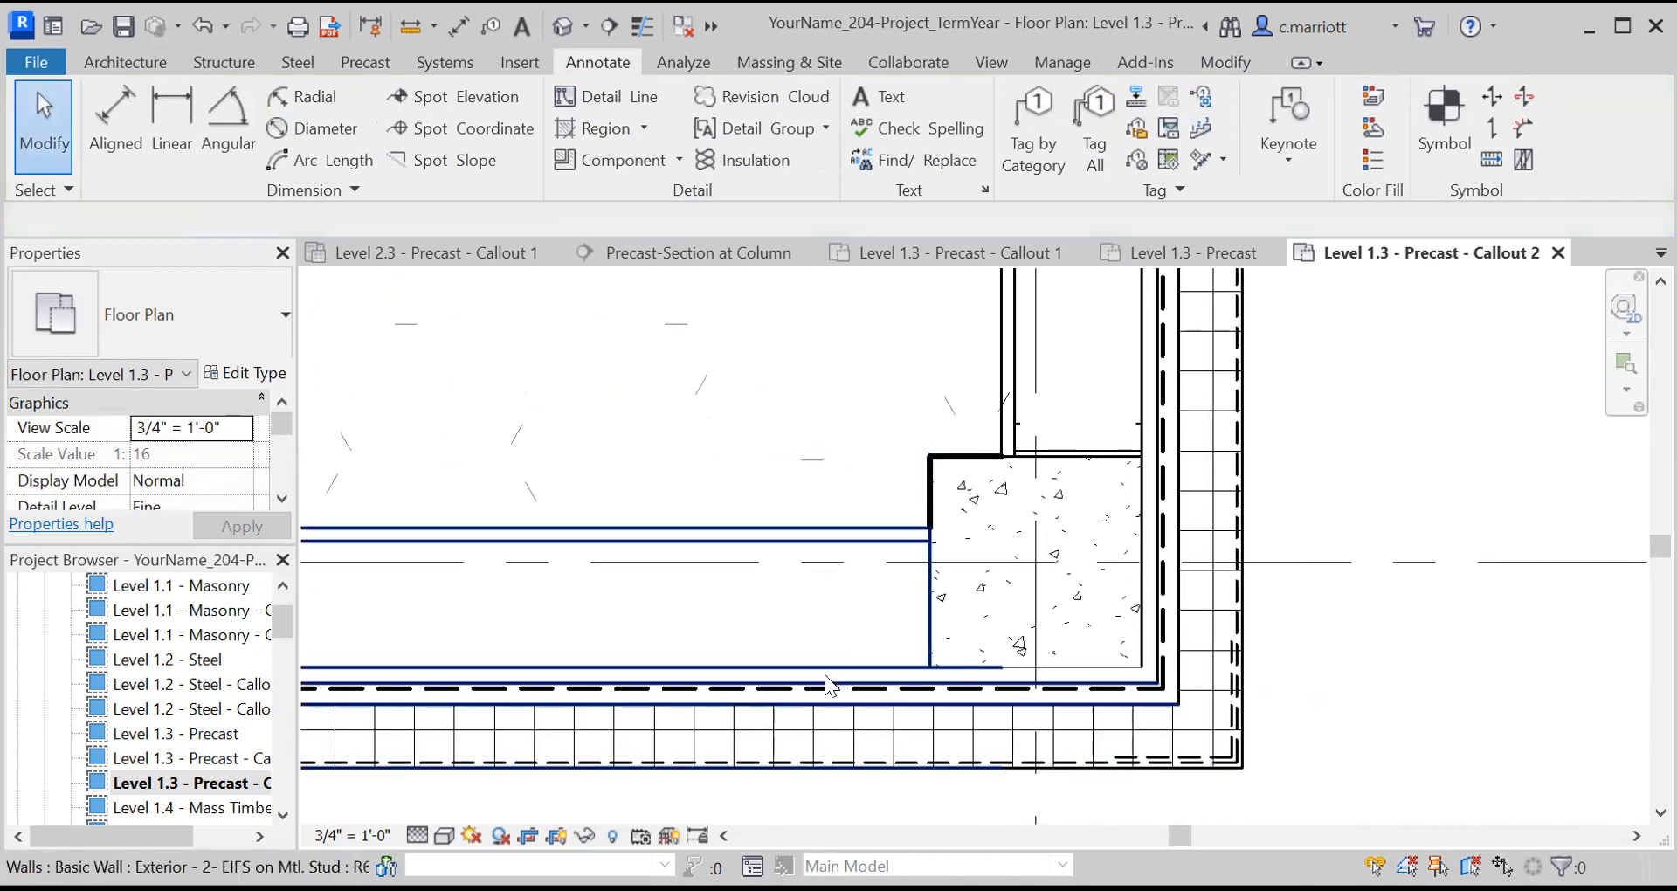
scroll(831, 650, "down", 2)
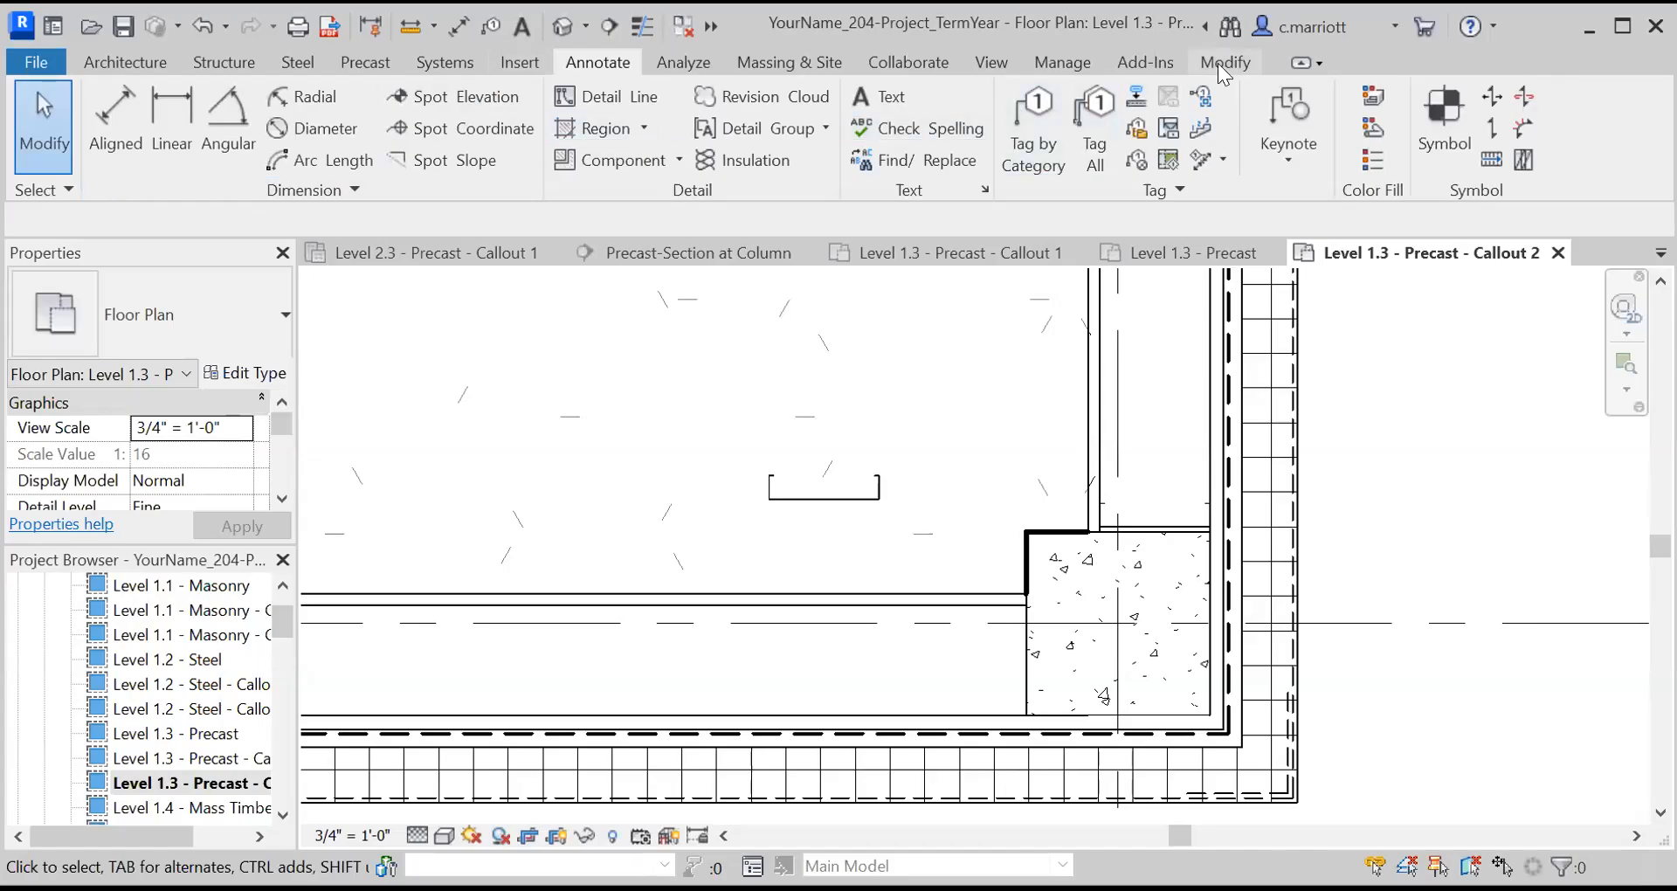
left_click(1223, 62)
key("r")
key("o")
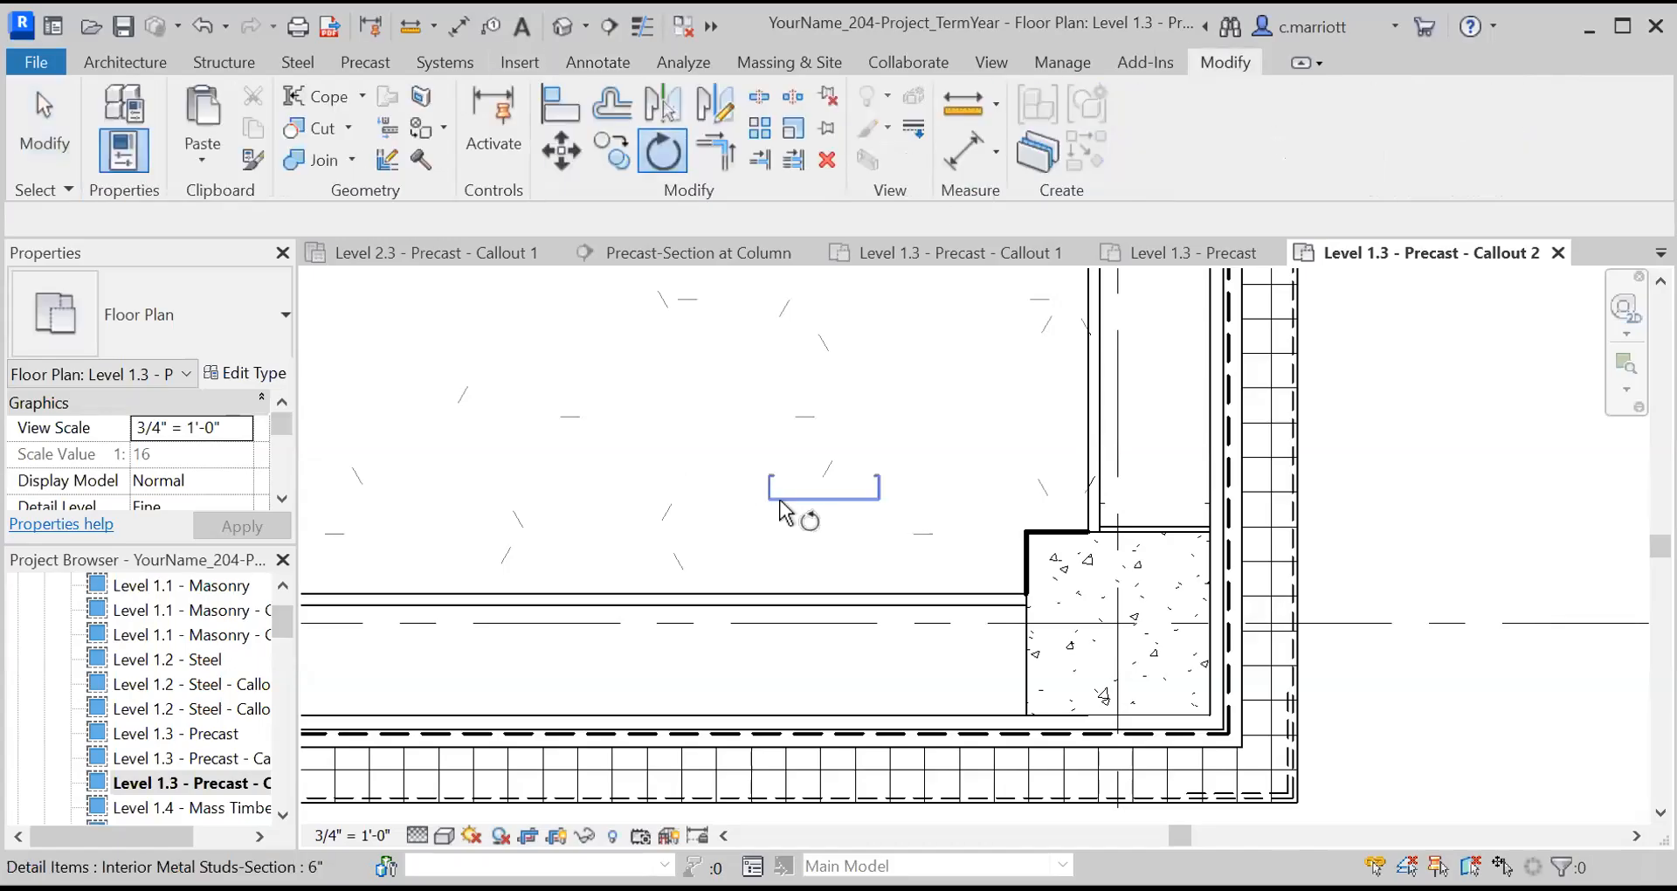
left_click(769, 505)
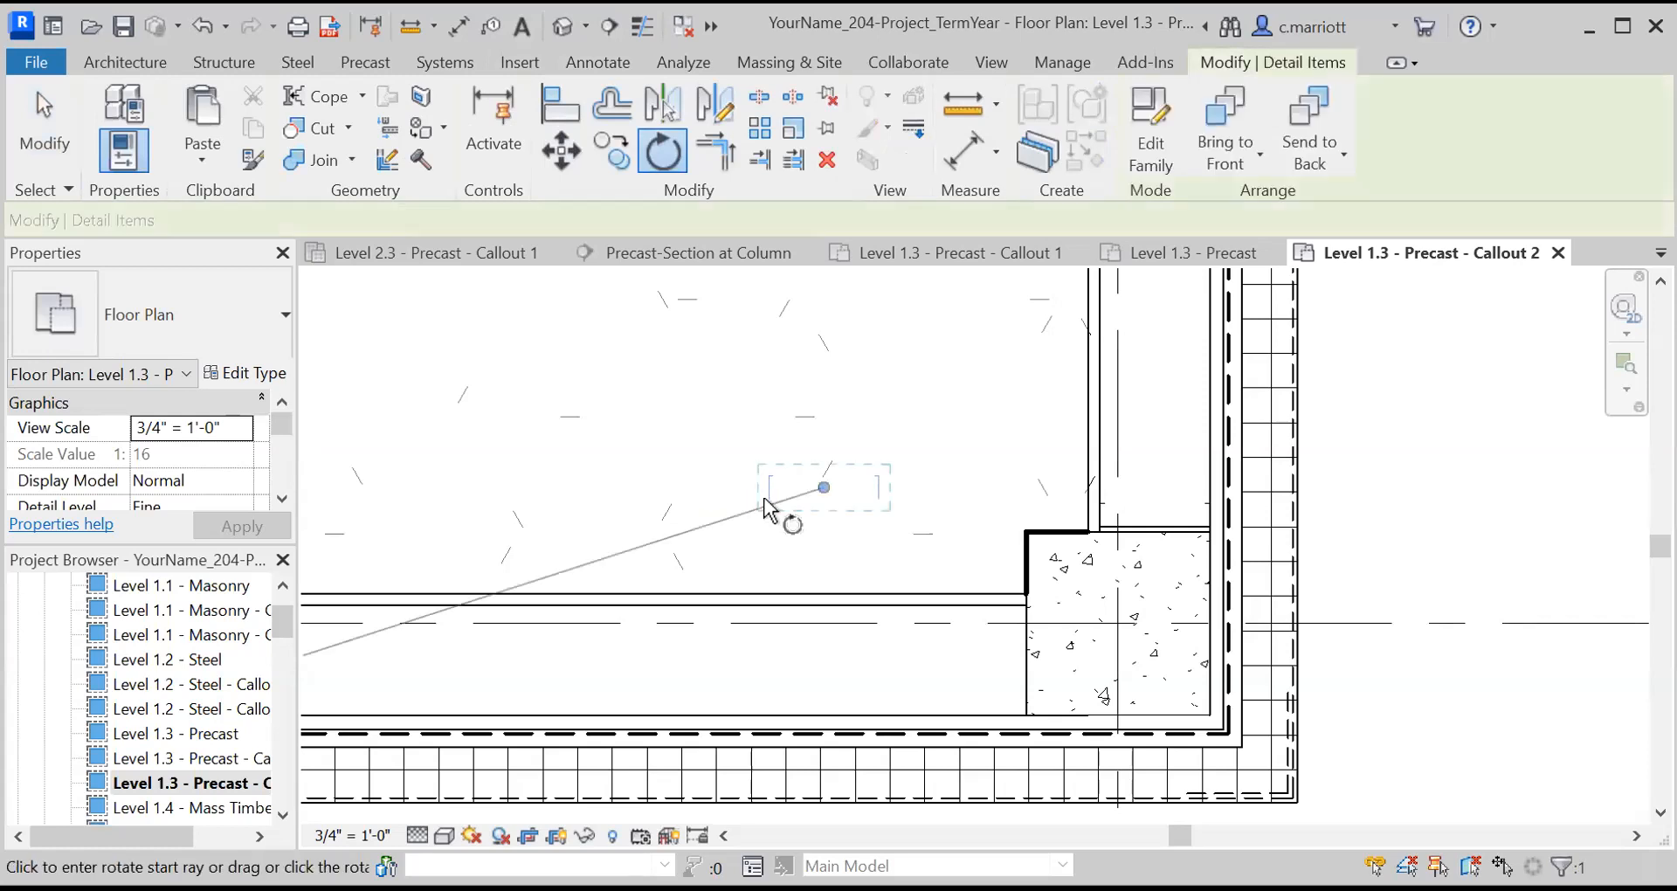
left_click(720, 487)
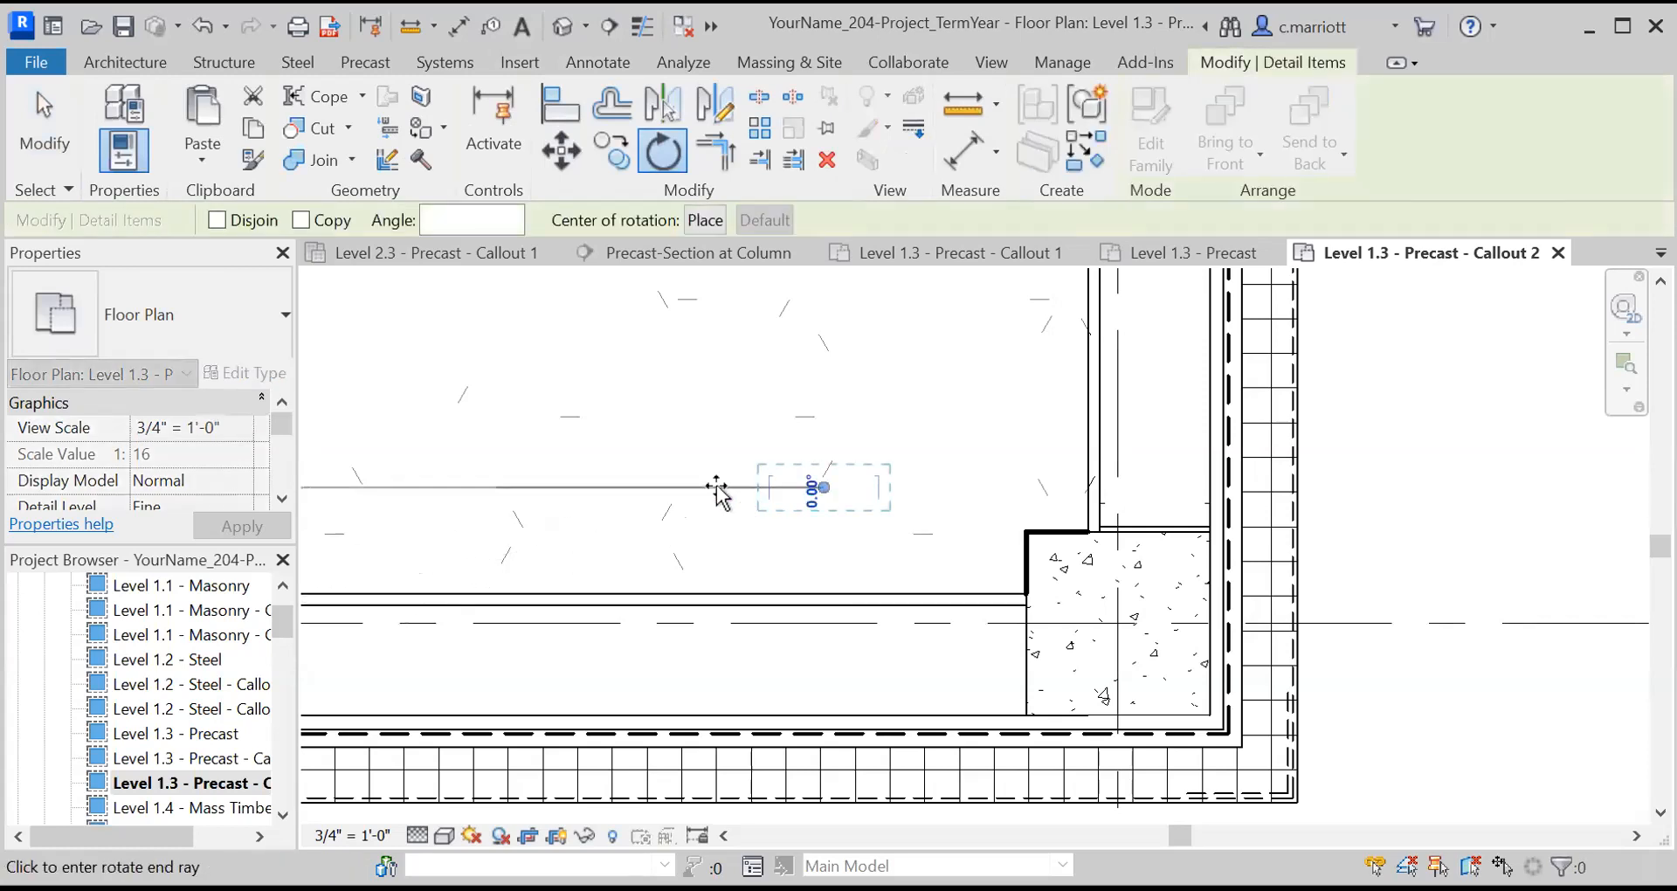
left_click(823, 558)
key("Escape")
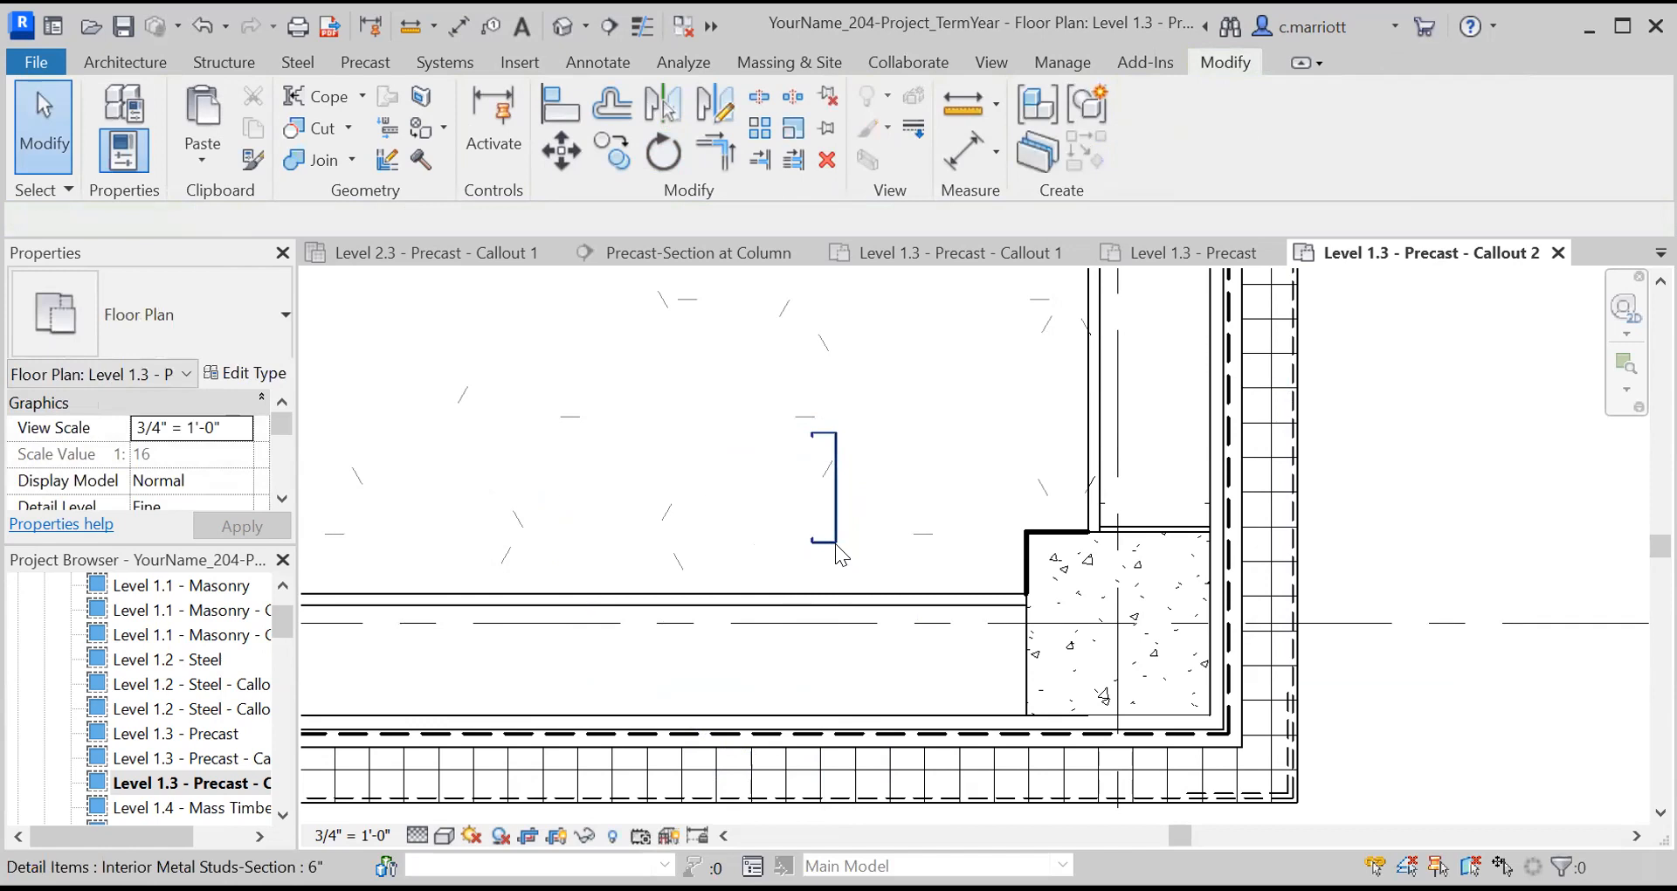
Move the rotated stud section into the grid D wall cavity beside the concrete column and copy it along the wall at the stud spacing
left_click(560, 151)
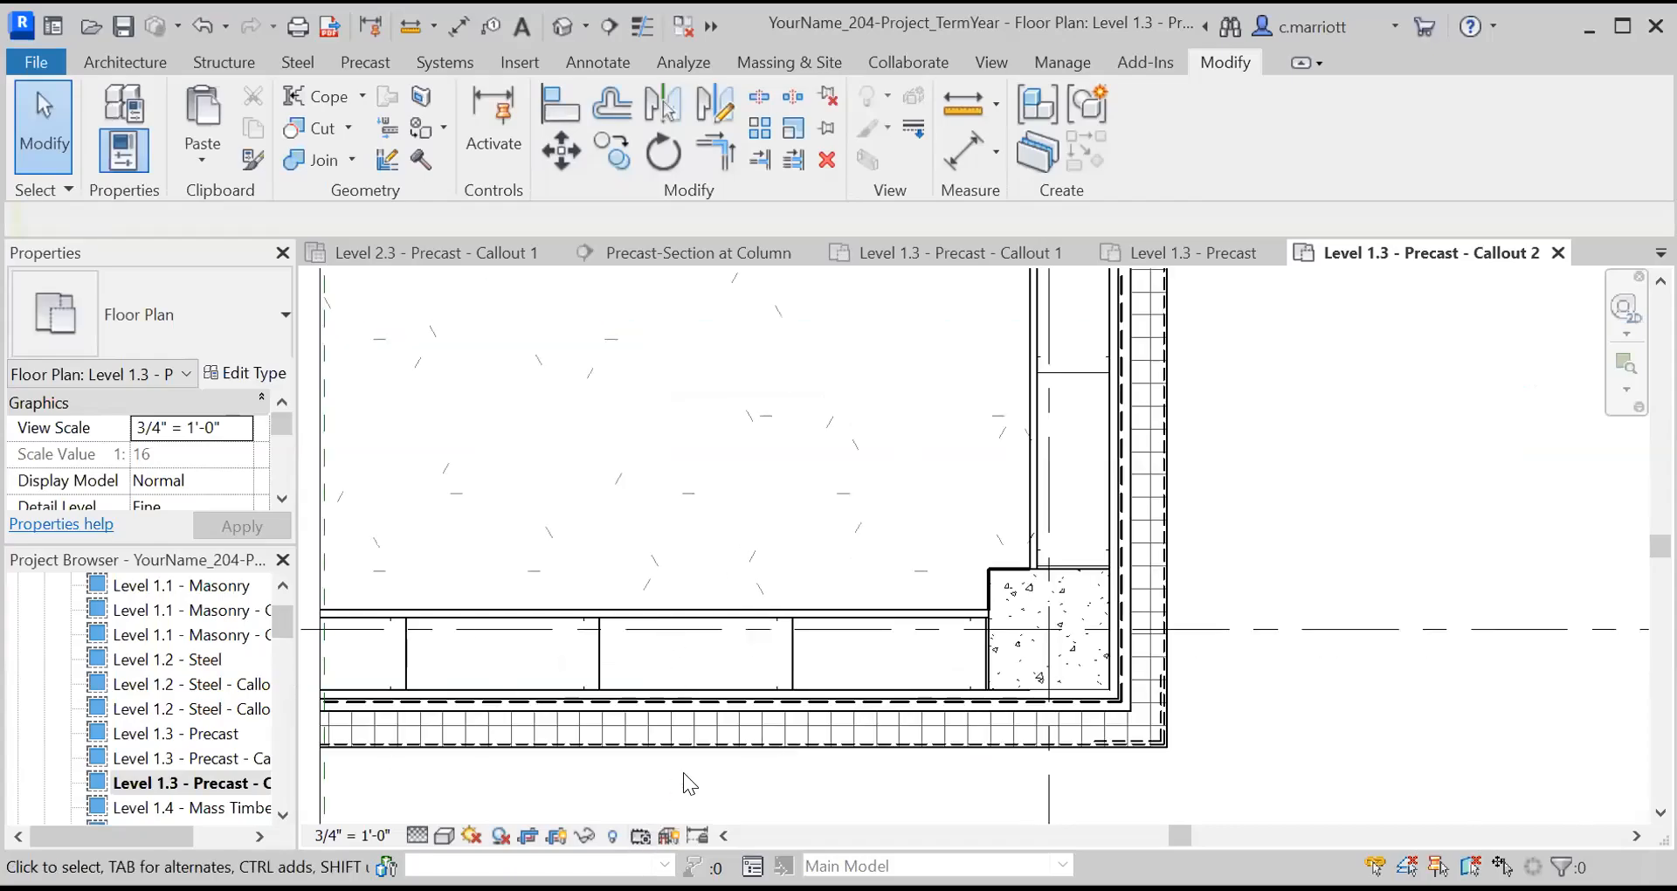
scroll(873, 729, "down", 5)
middle_click_drag(910, 733, 912, 706)
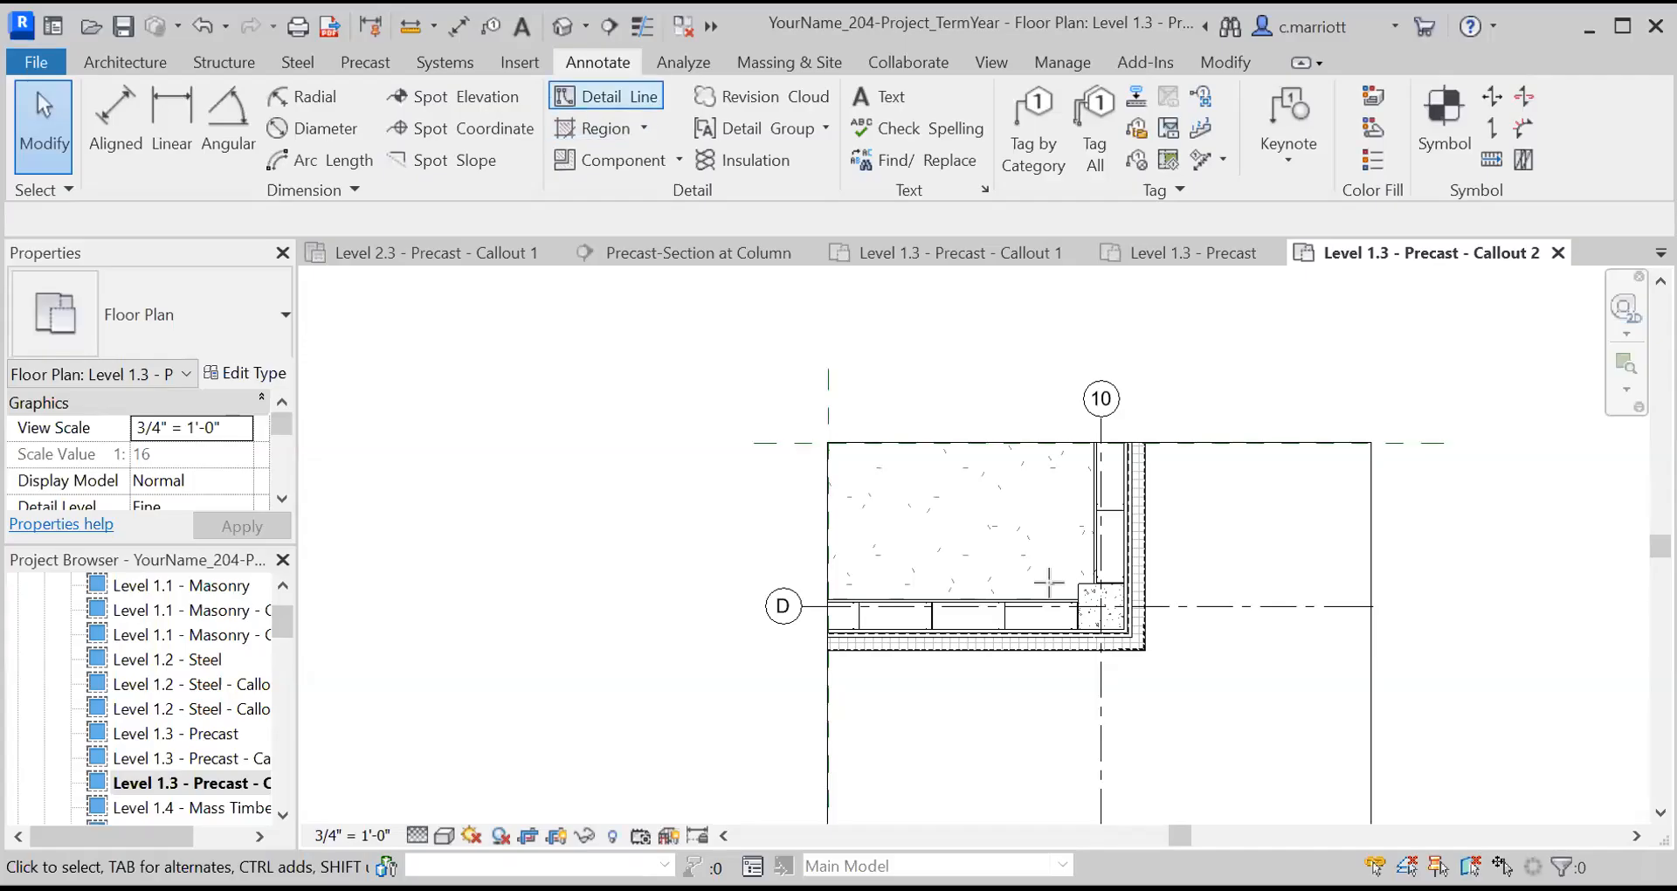
Draw a Medium Lines detail line along the grid 10 wall's interior face, from the concrete column up to the crop boundary
scroll(1065, 585, "up", 5)
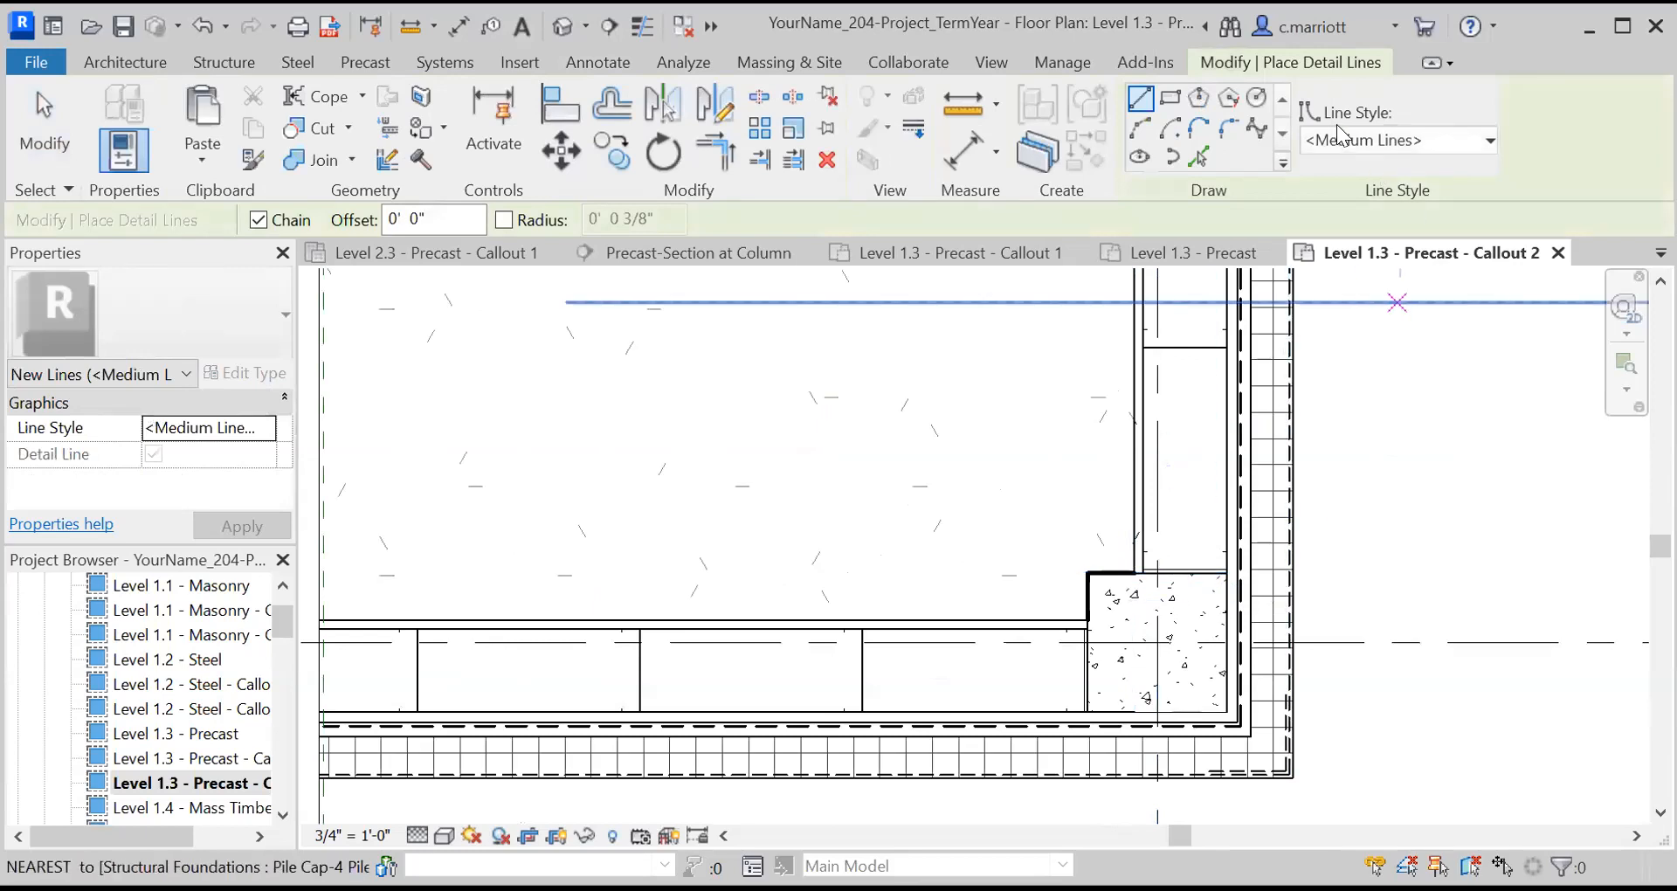
scroll(1140, 576, "up", 2)
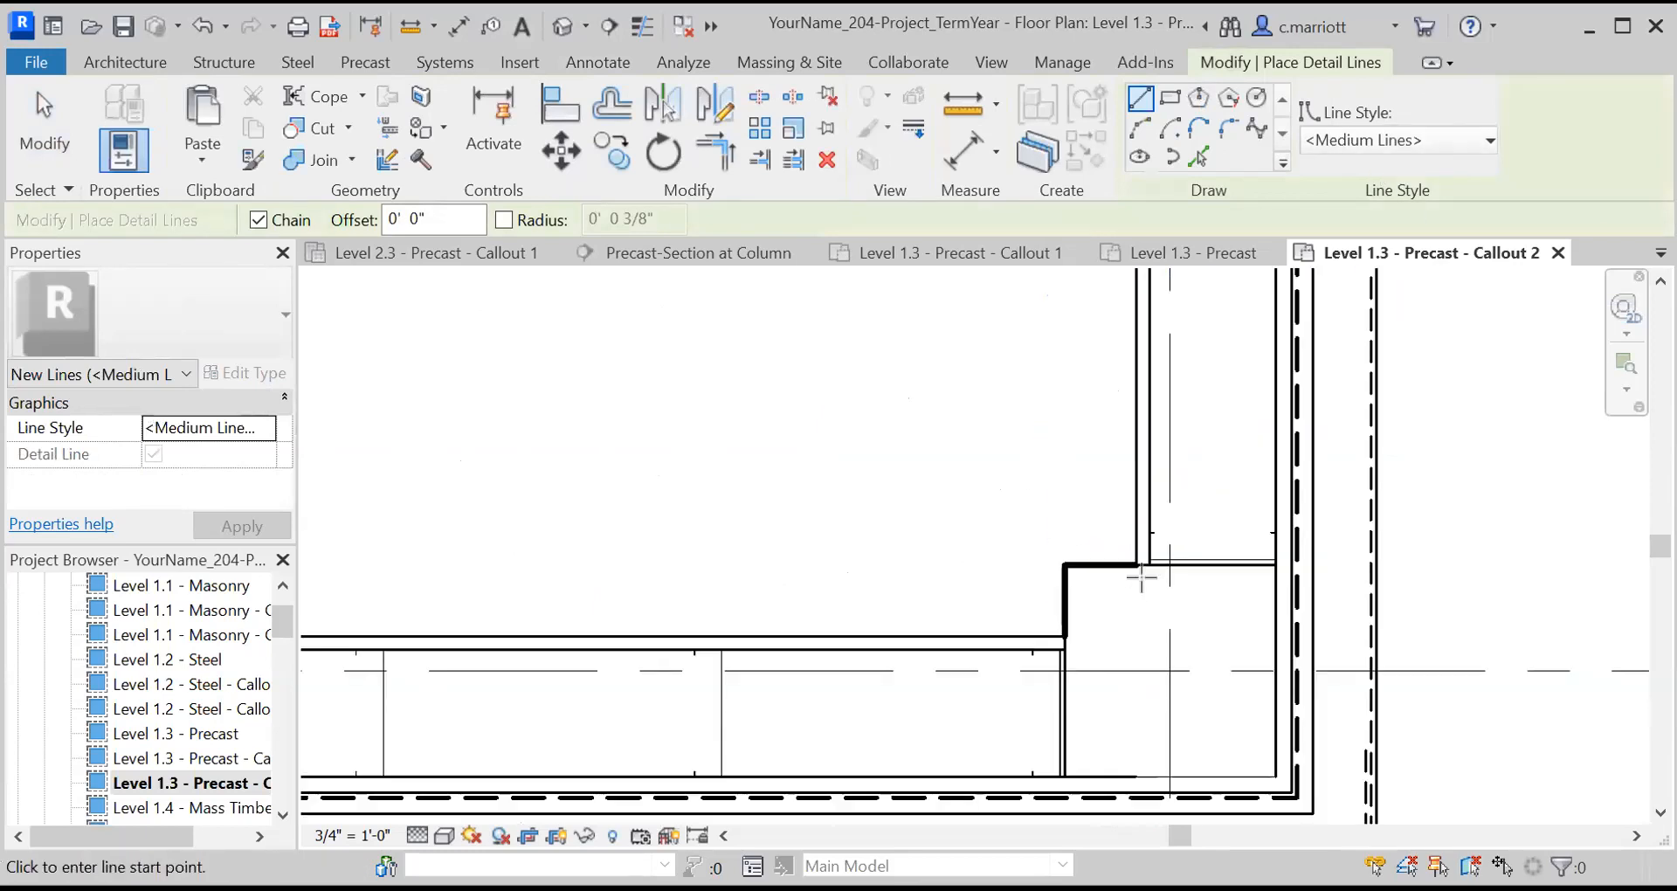
left_click(1138, 566)
scroll(1112, 556, "down", 4)
middle_click_drag(1043, 489, 1014, 729)
scroll(1063, 528, "up", 6)
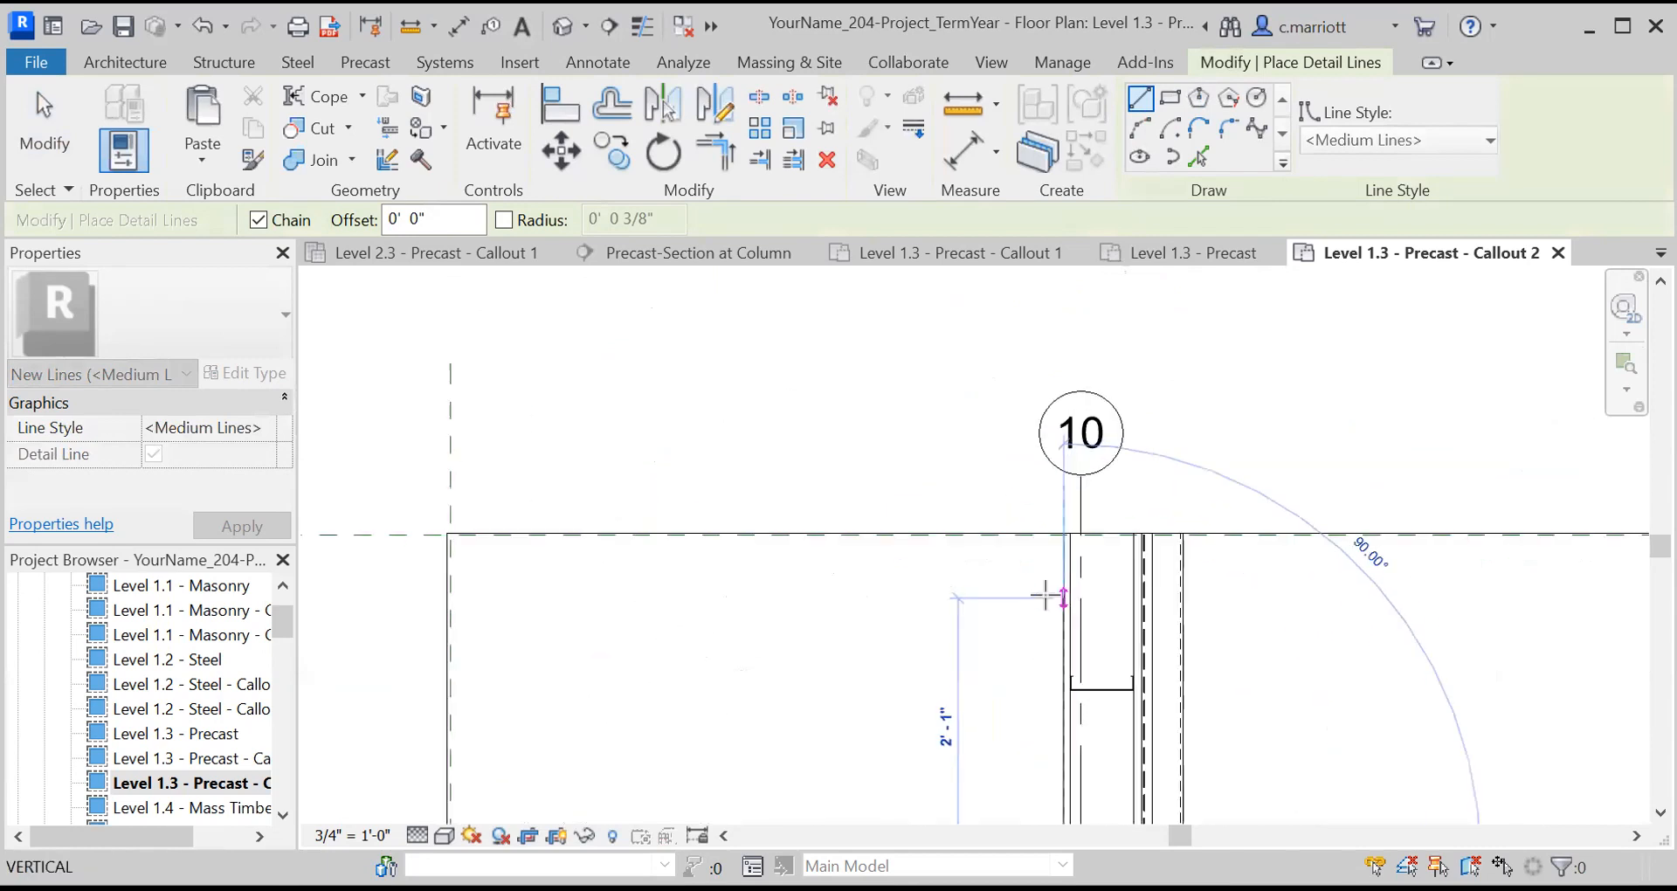
left_click(1065, 521)
scroll(1039, 603, "down", 5)
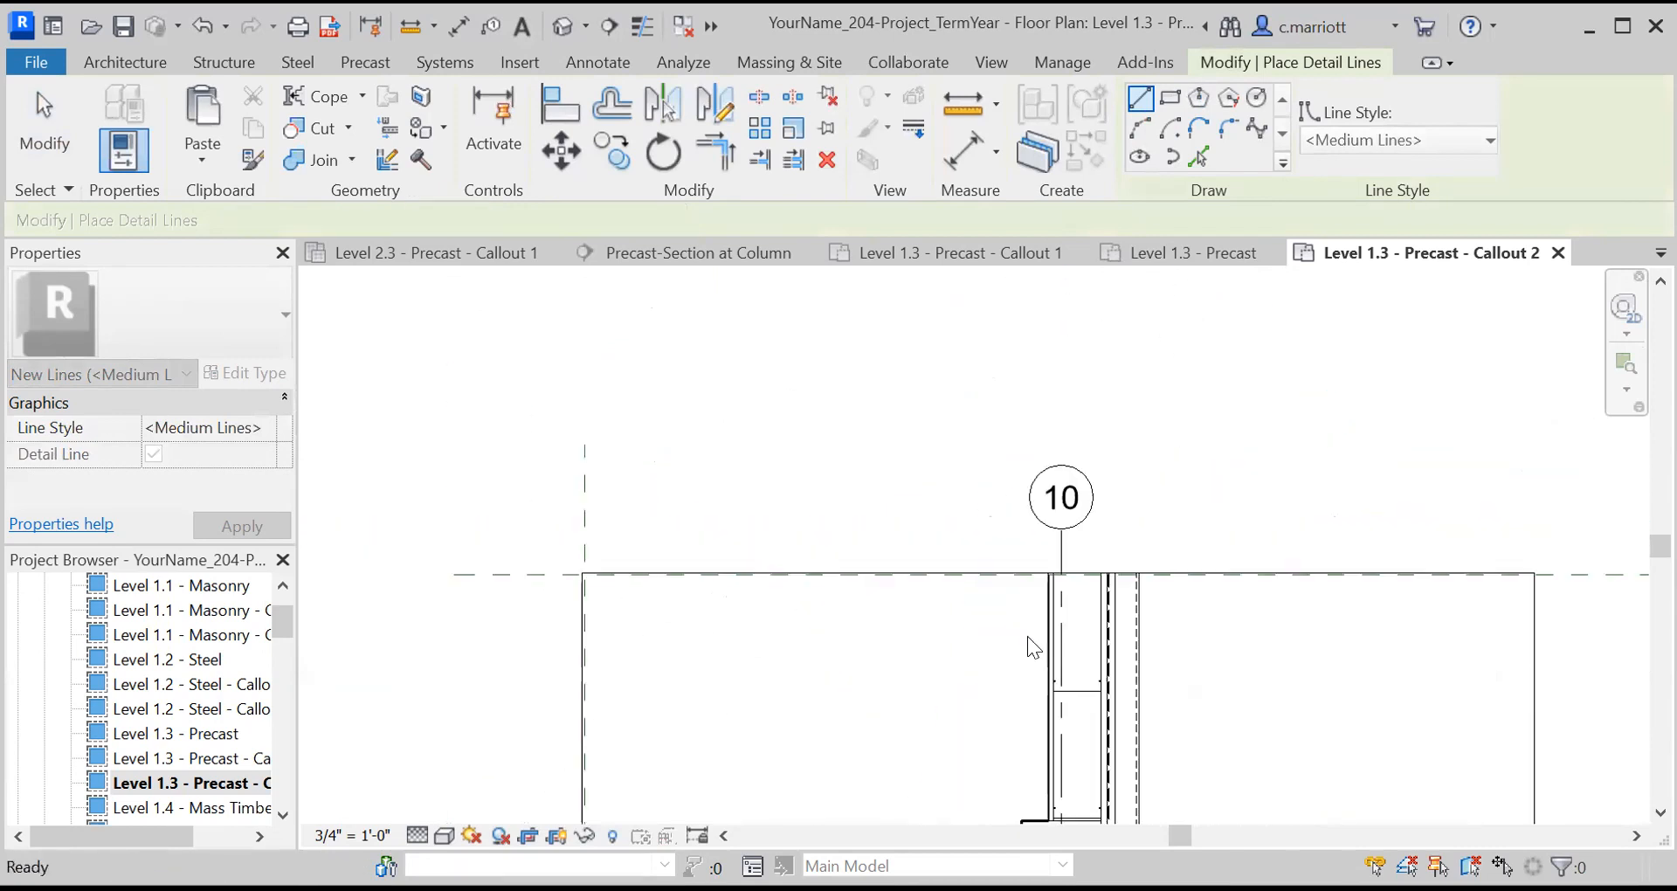
key("Escape")
key("Escape")
Draw a Medium Lines detail line along the grid D wall's interior face, from the concrete column to the crop boundary beside the grid D bubble
scroll(946, 664, "down", 3)
scroll(906, 519, "up", 5)
scroll(1030, 636, "up", 2)
scroll(959, 681, "down", 5)
middle_click_drag(917, 637, 1014, 513)
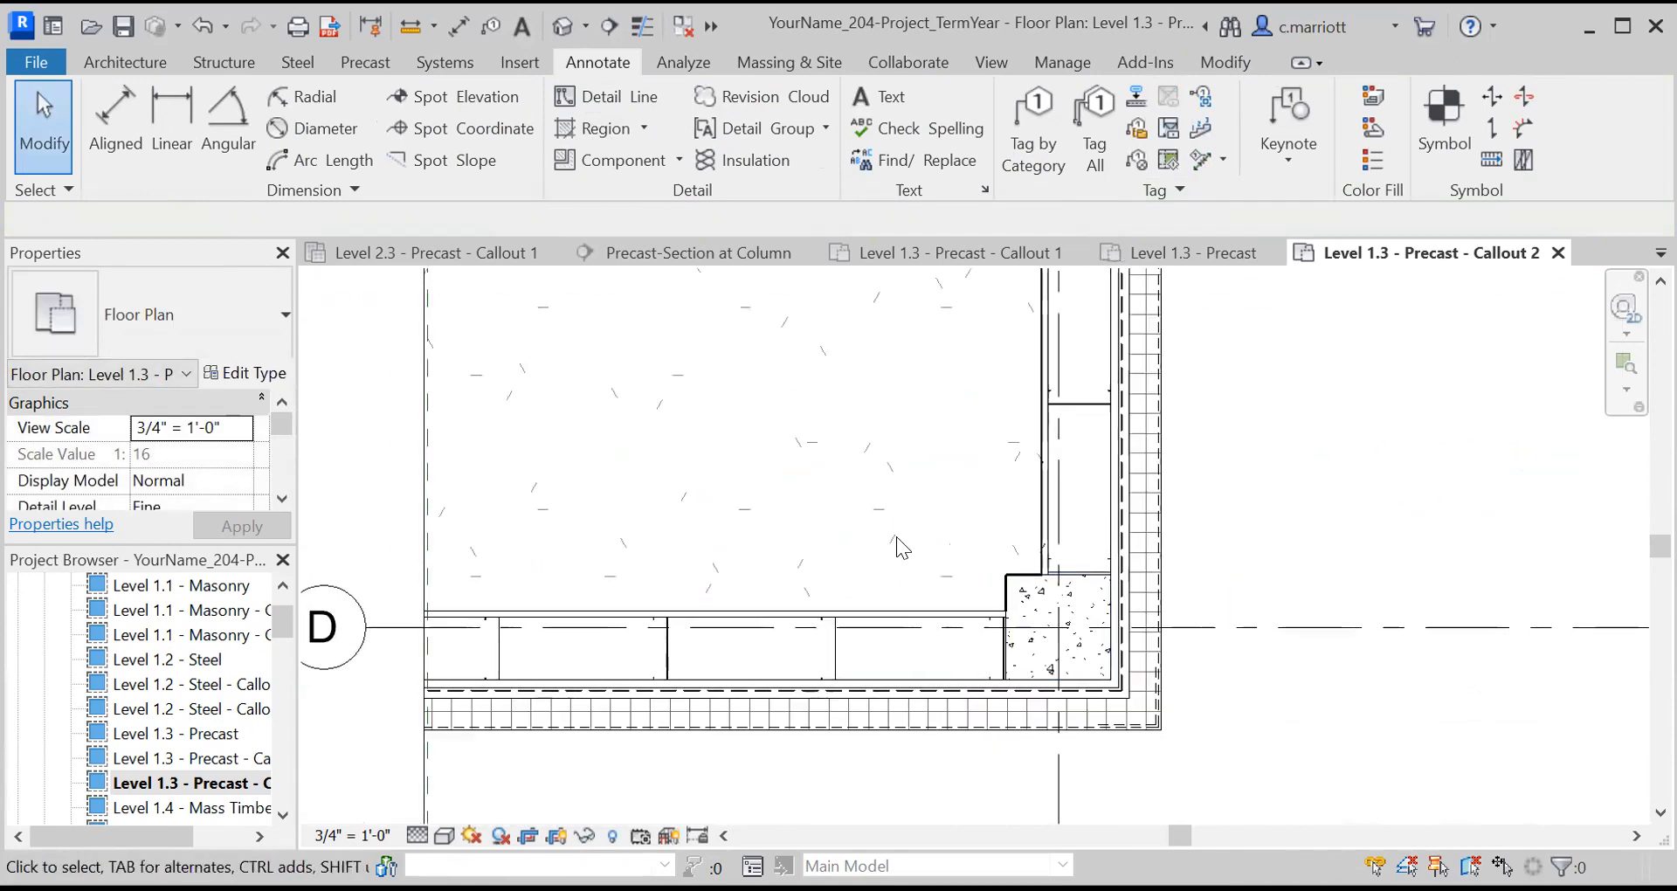
key("d")
key("l")
scroll(983, 662, "up", 3)
left_click(1018, 580)
scroll(761, 538, "down", 4)
middle_click_drag(761, 538, 1648, 734)
scroll(893, 666, "up", 1)
left_click(939, 690)
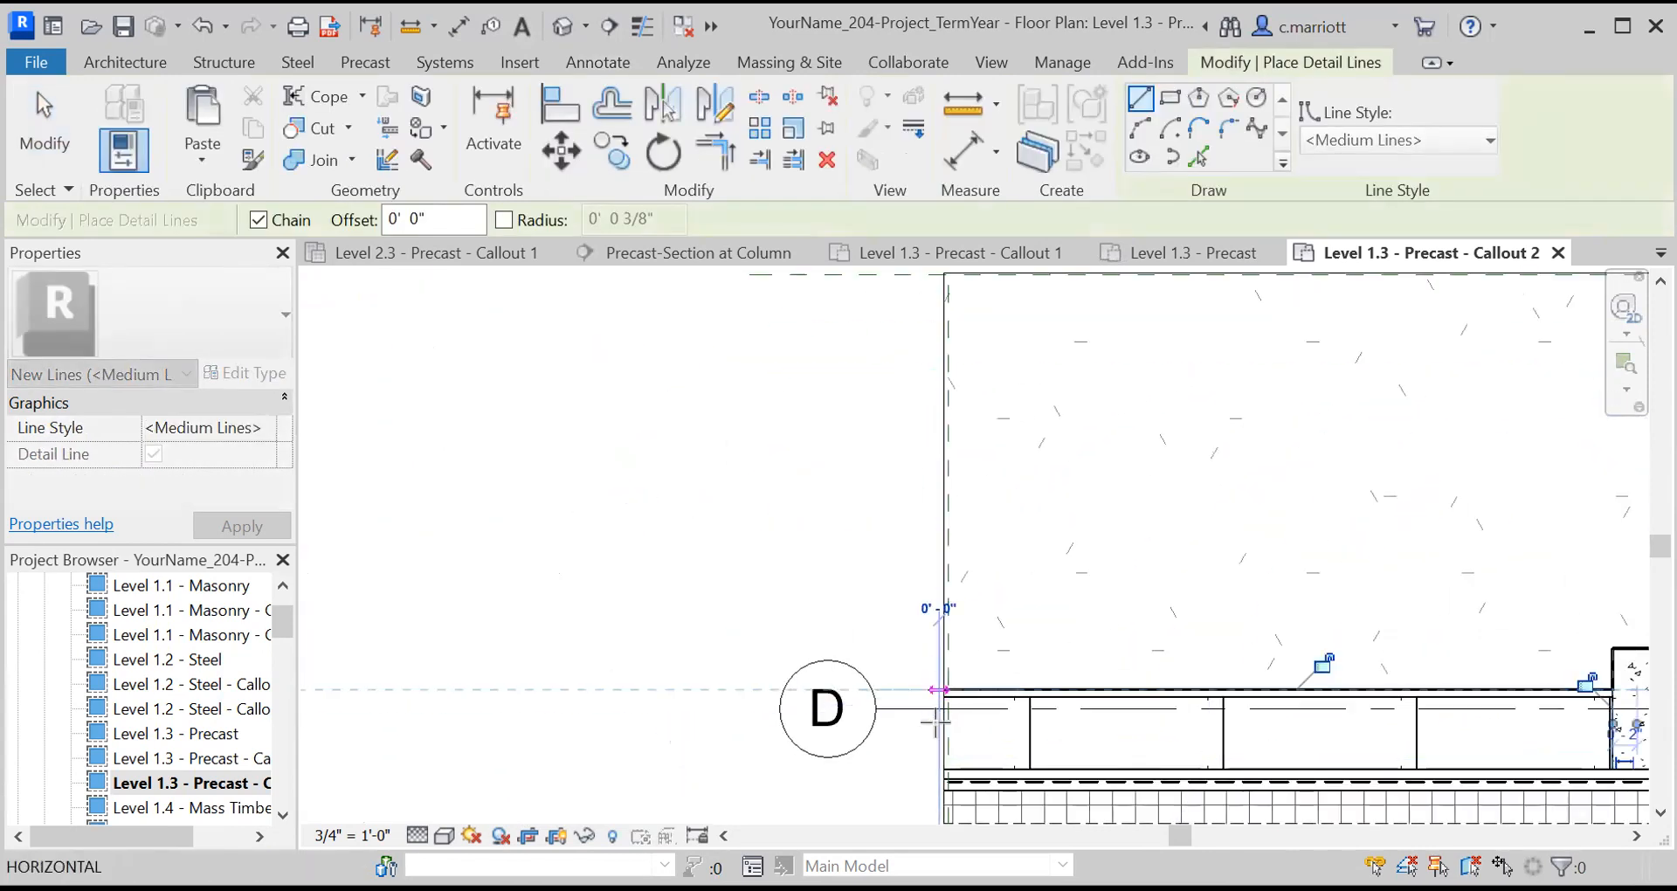
key("Escape")
key("Escape")
Open the Level 1.3 - Precast - Callout 1 floor plan to review it
scroll(934, 704, "down", 5)
scroll(1383, 739, "up", 1)
scroll(1383, 737, "down", 2)
middle_click_drag(1393, 498, 1070, 405)
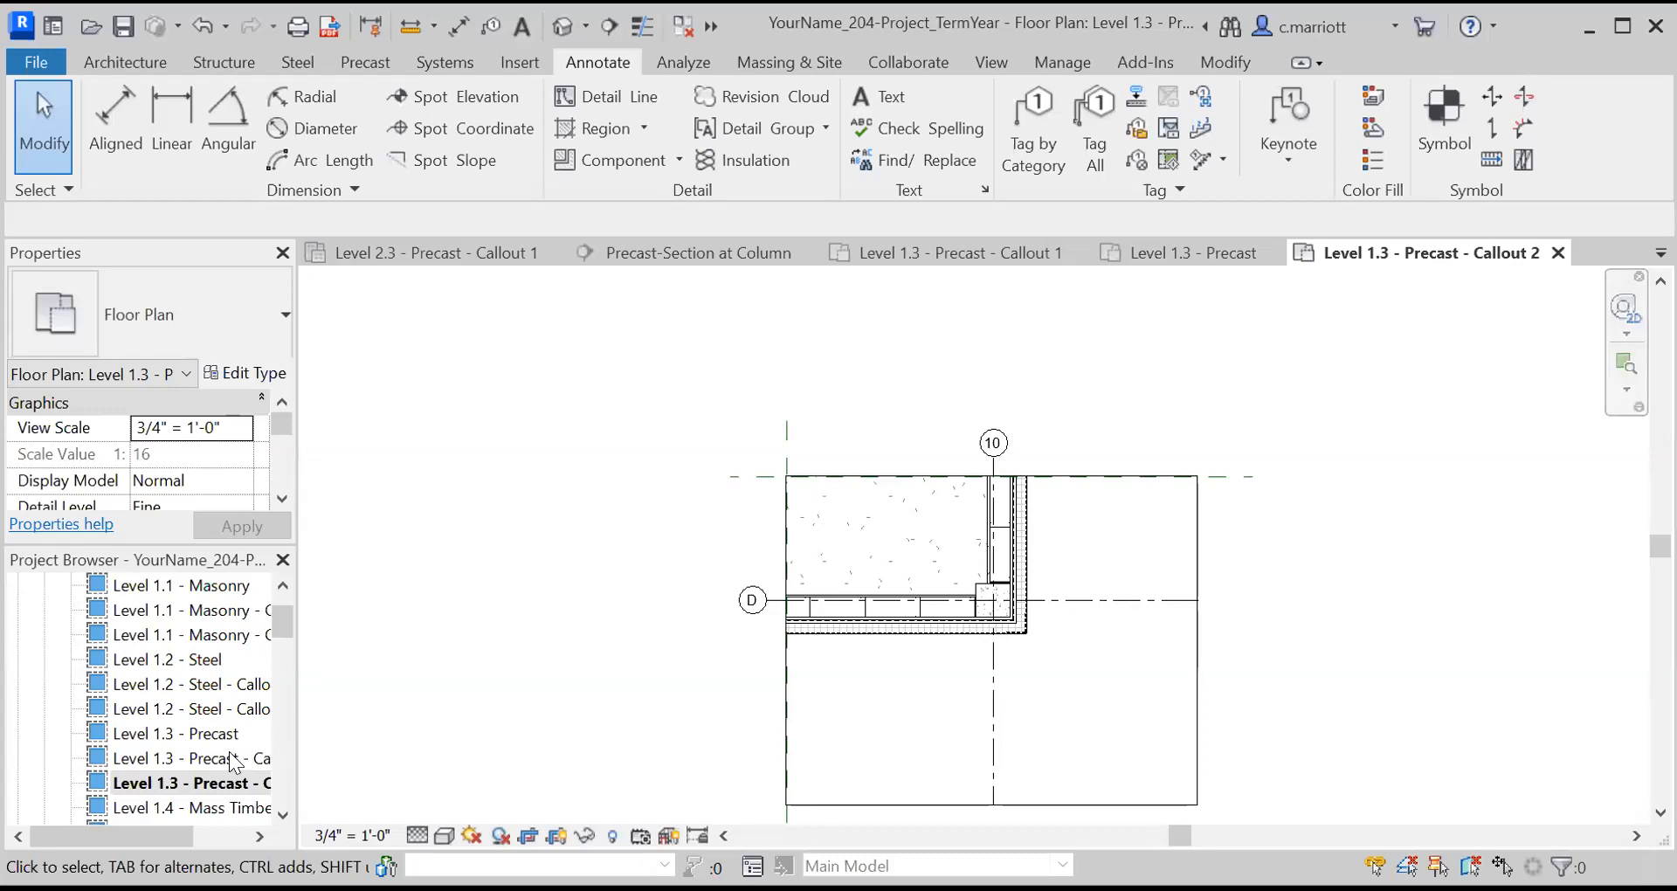
left_click(211, 760)
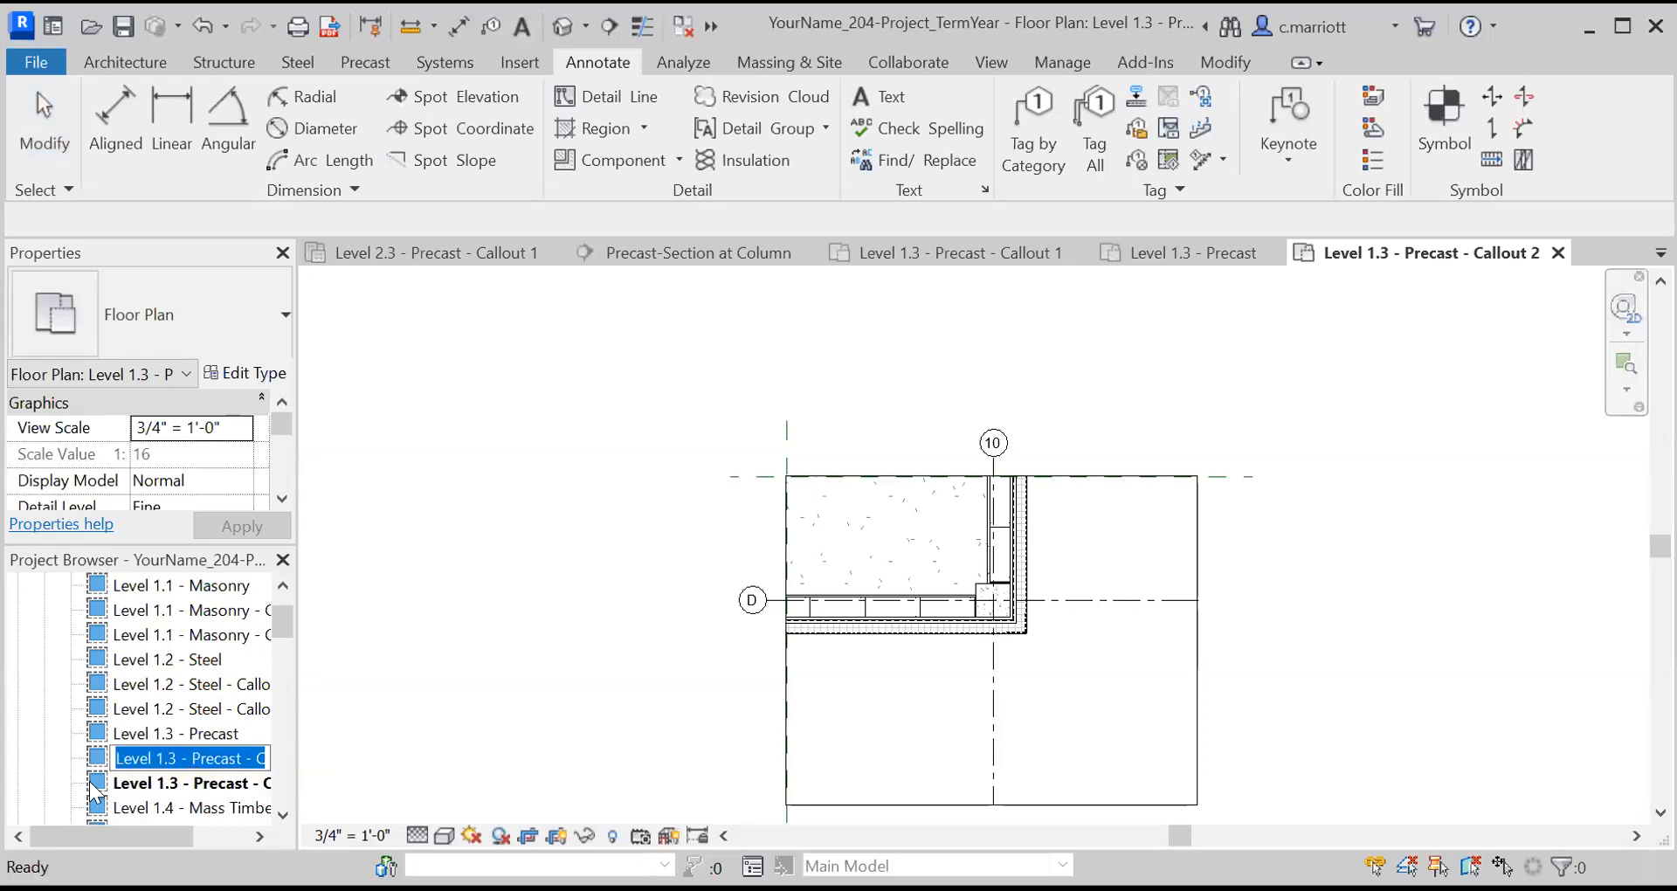
left_click(114, 732)
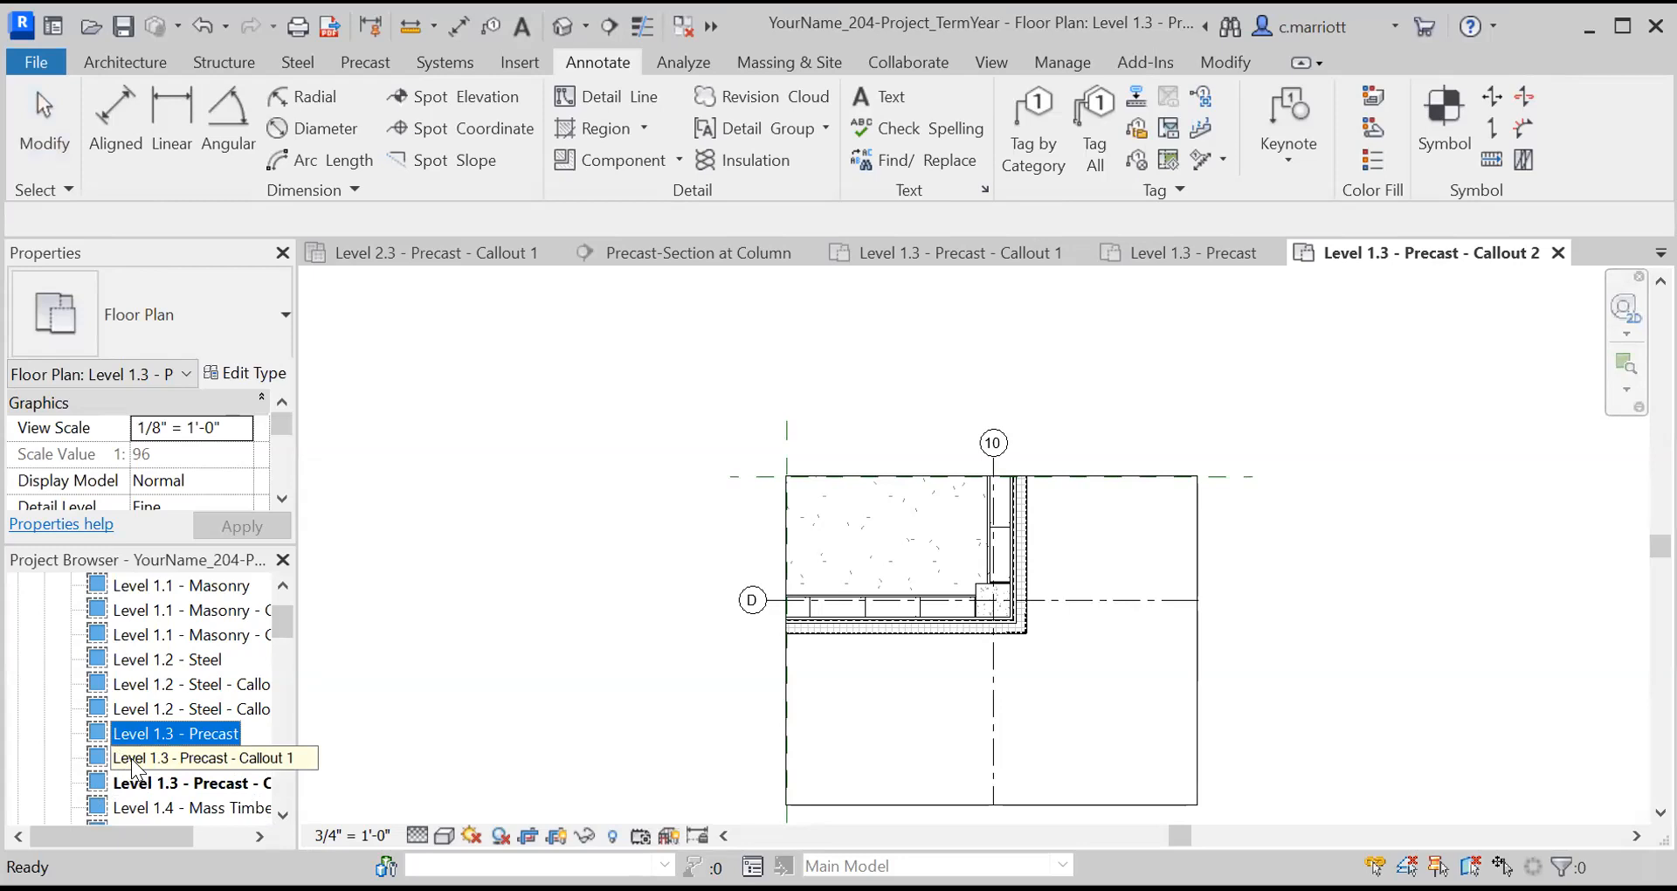
double_click(133, 759)
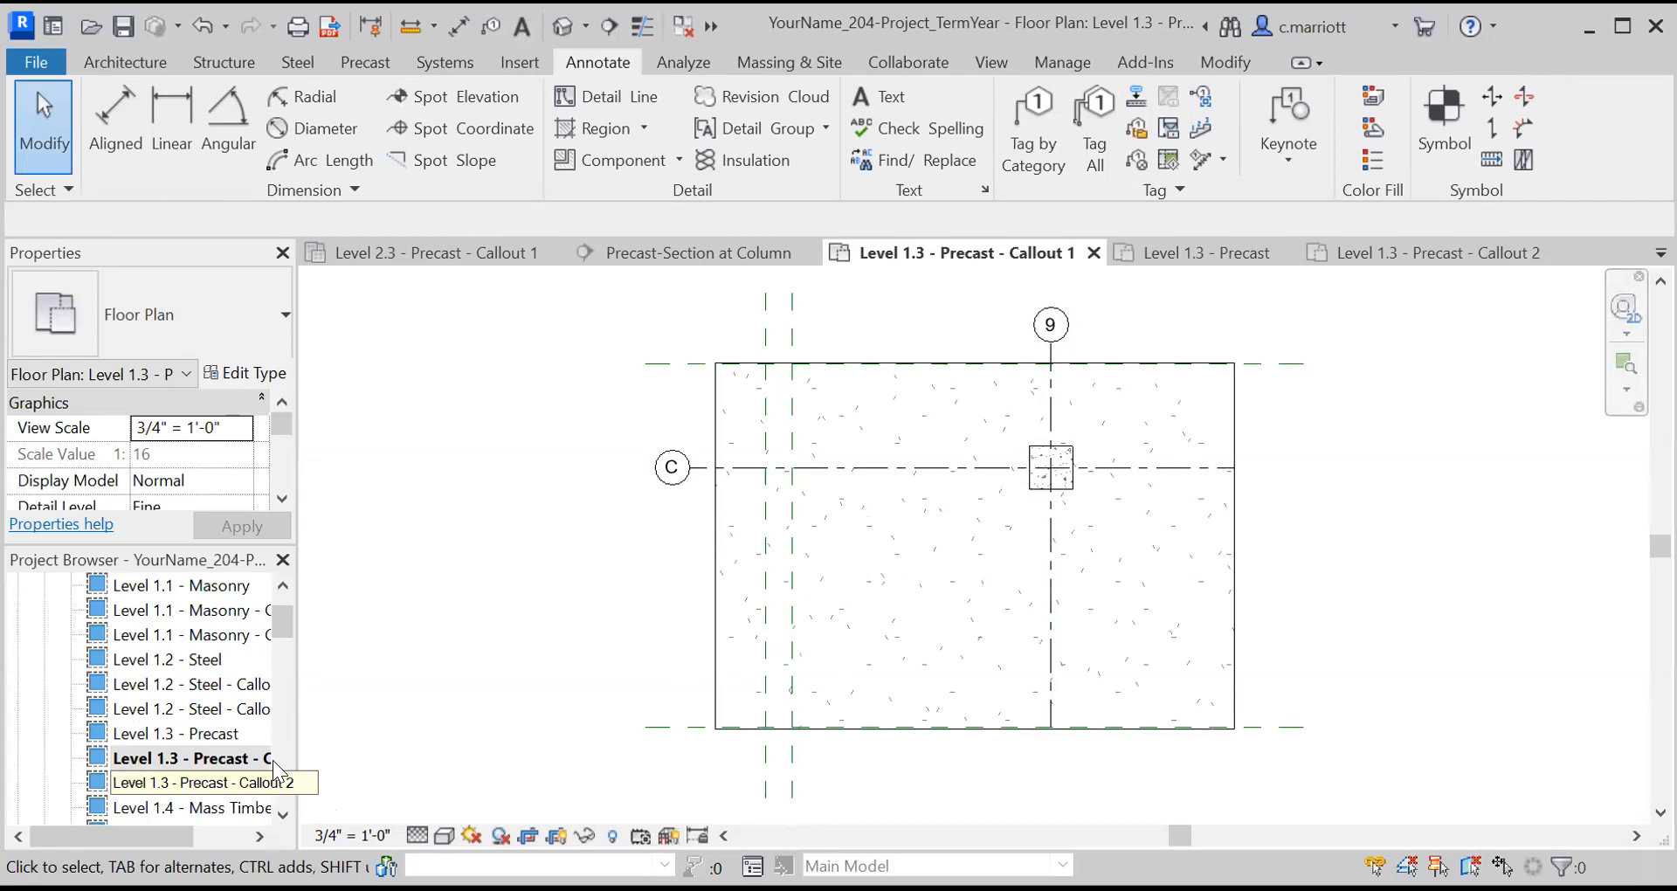
Open the Level 2.3 - Precast - Callout 1 view from the ceiling plans
left_click(285, 738)
left_click(282, 737)
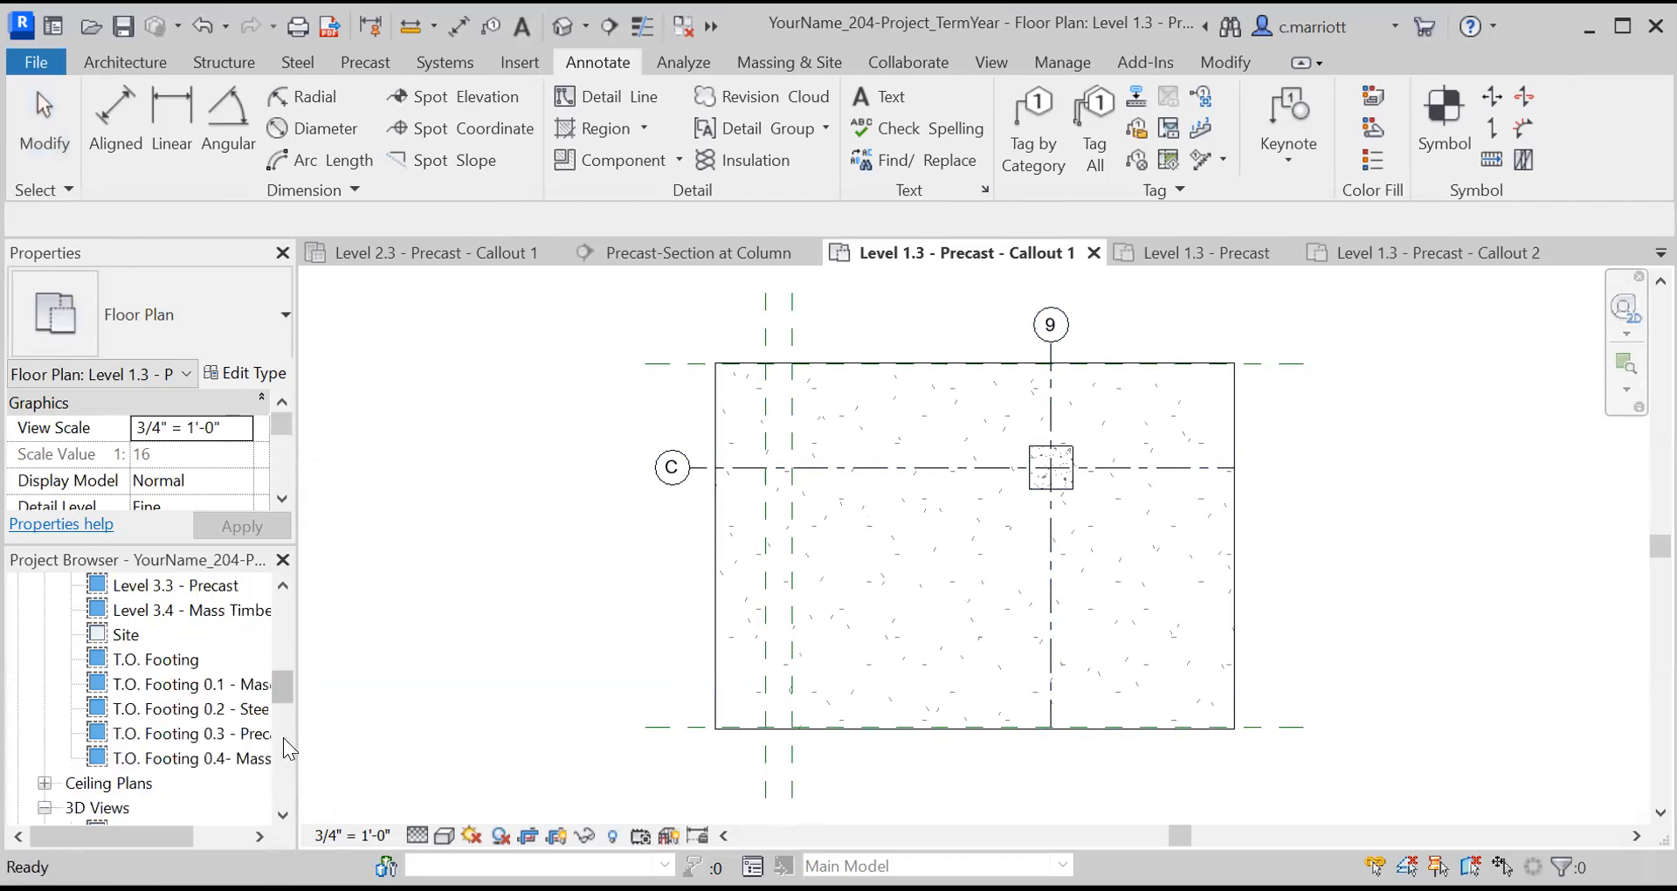
left_click(283, 737)
left_click_drag(282, 730, 277, 715)
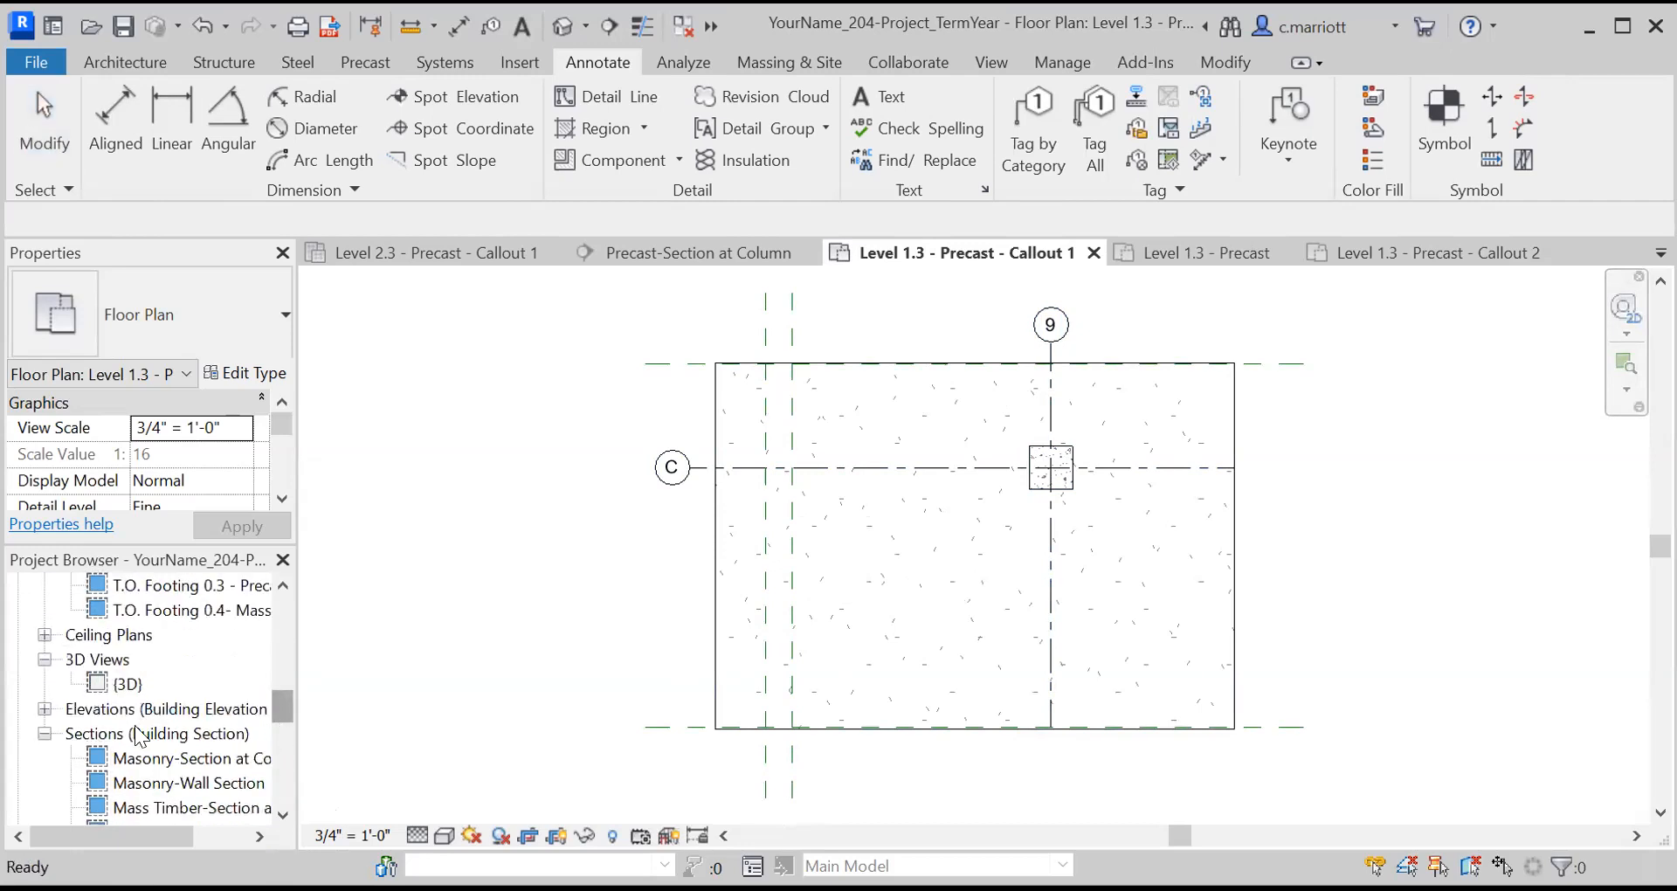
left_click(45, 637)
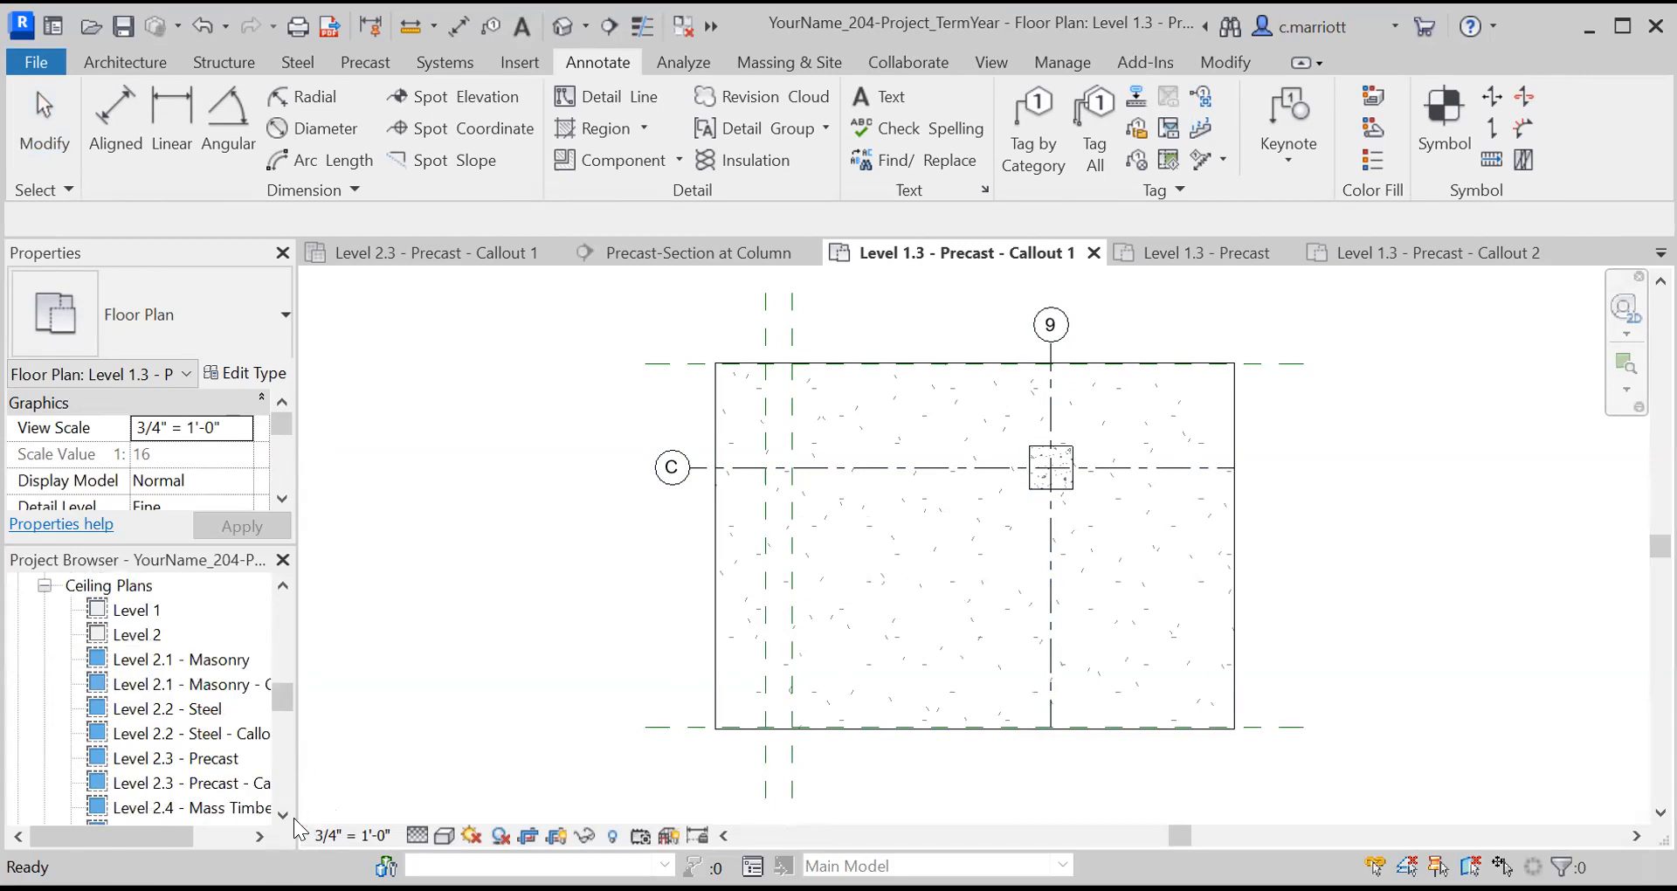
double_click(205, 774)
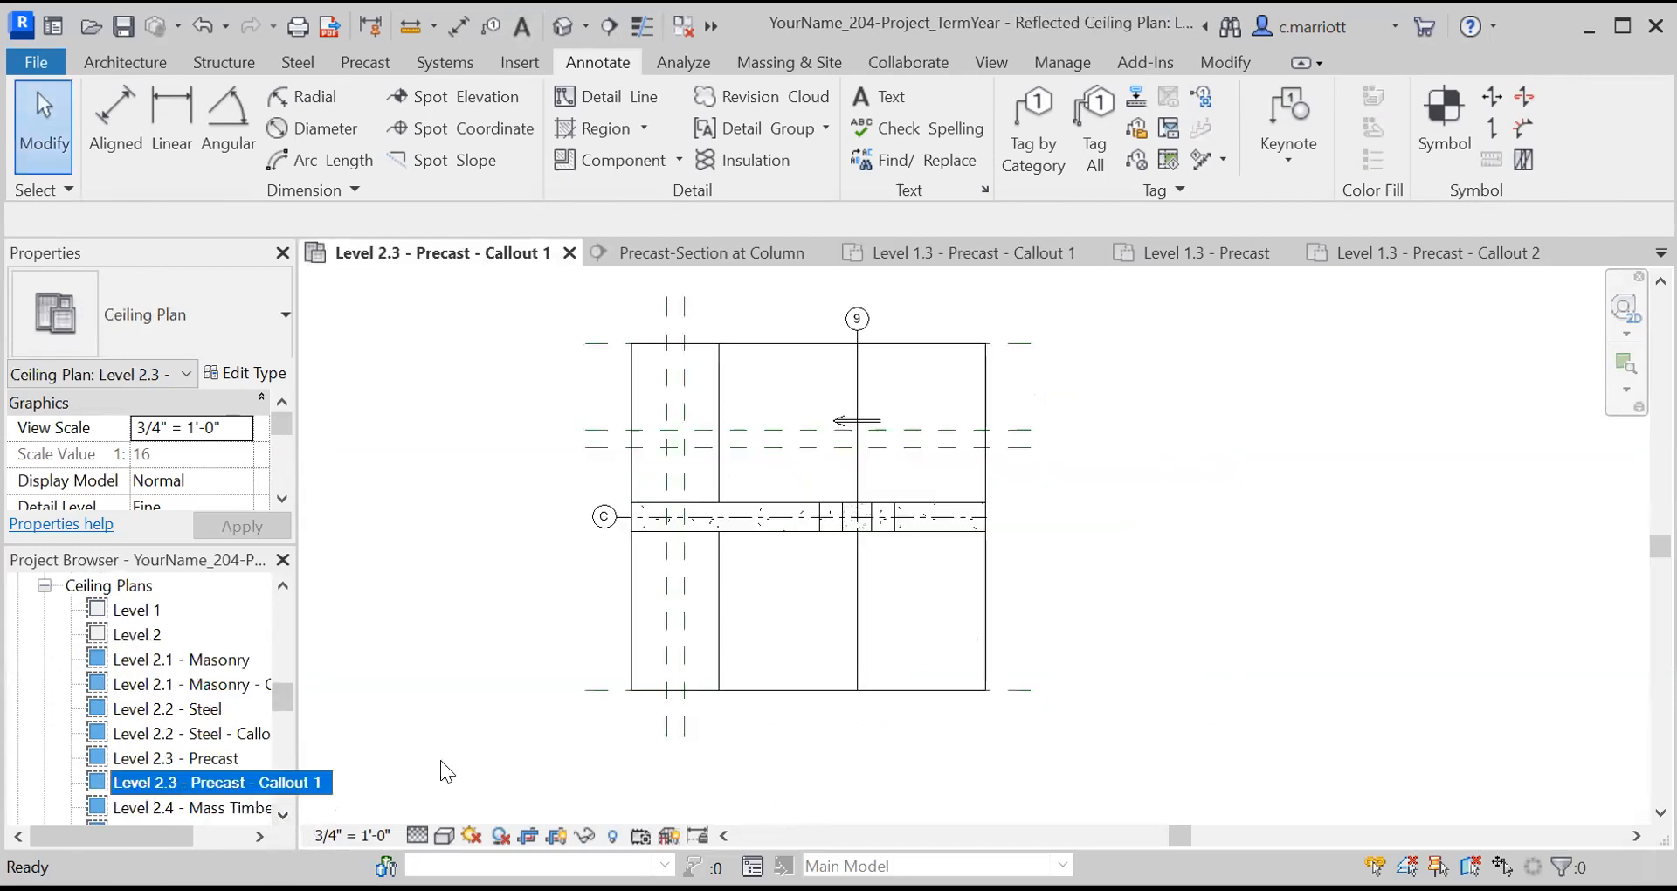
Hide the Hollow Core Slab - Shifting Direction arrow near grid 9 in this view as an individual element
scroll(1174, 517, "up", 1)
middle_click_drag(1099, 529, 1179, 603)
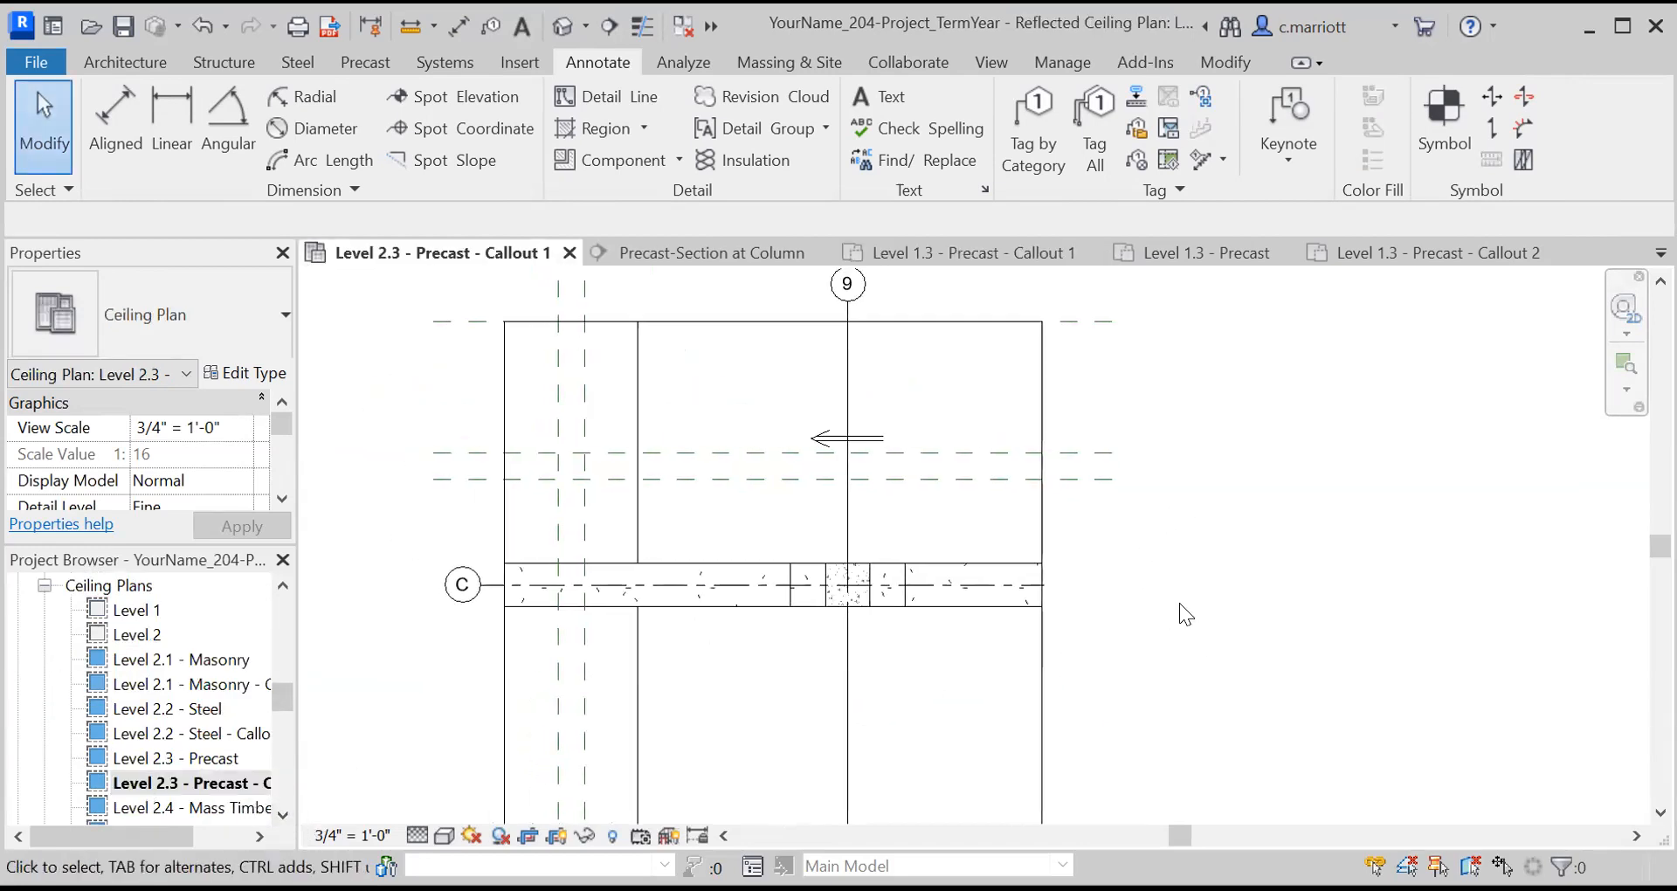
scroll(1172, 600, "down", 1)
scroll(1004, 515, "up", 1)
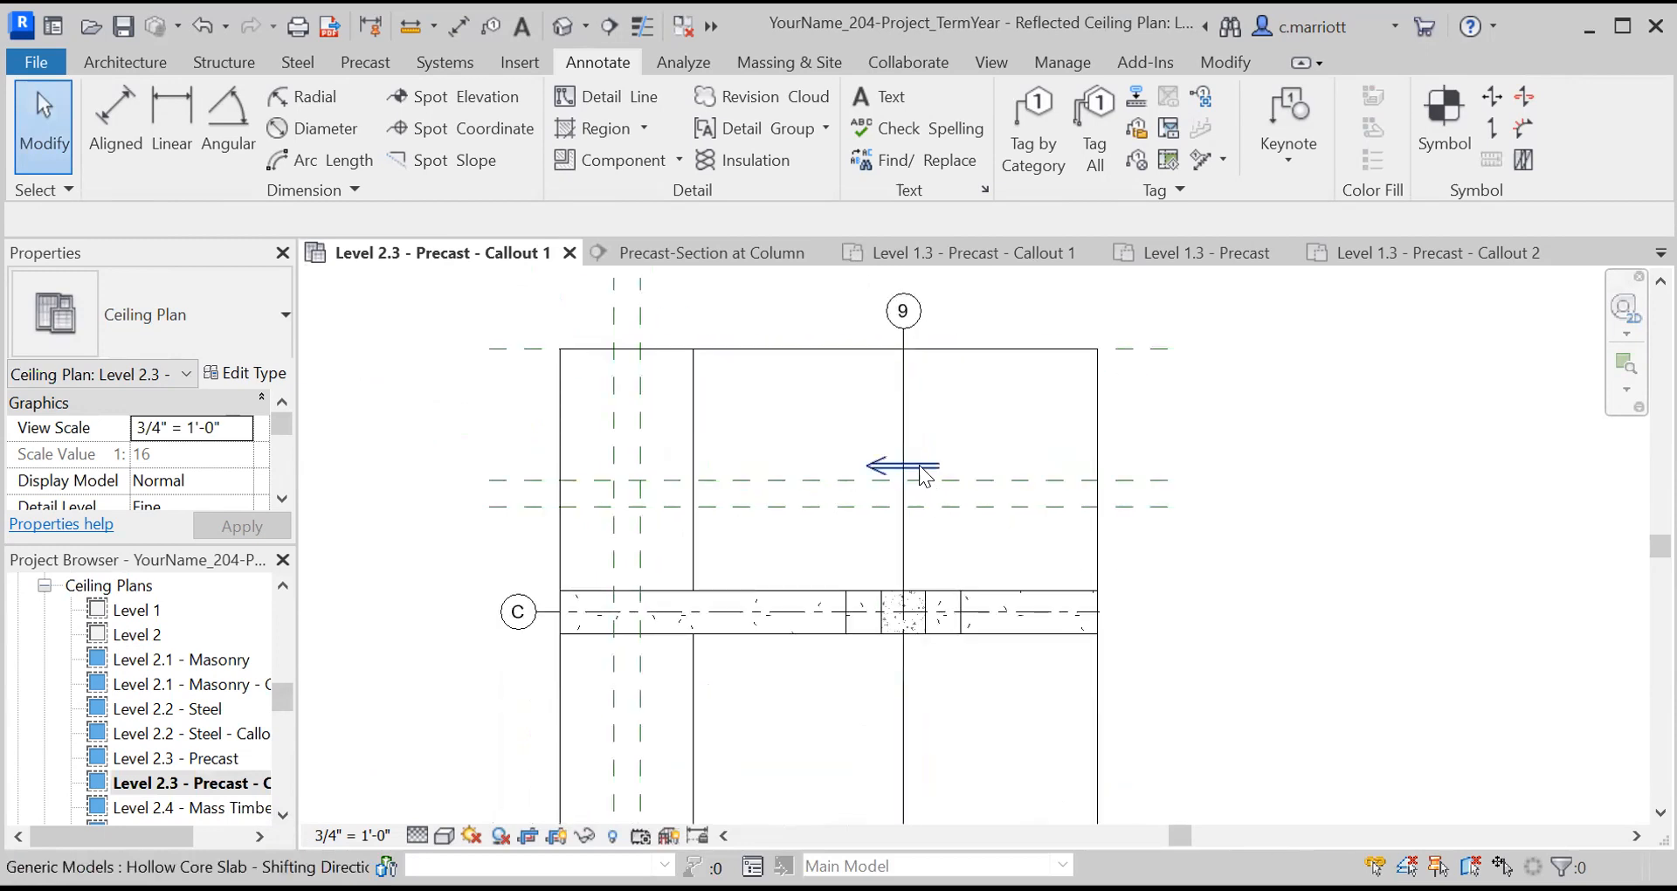
left_click(924, 476)
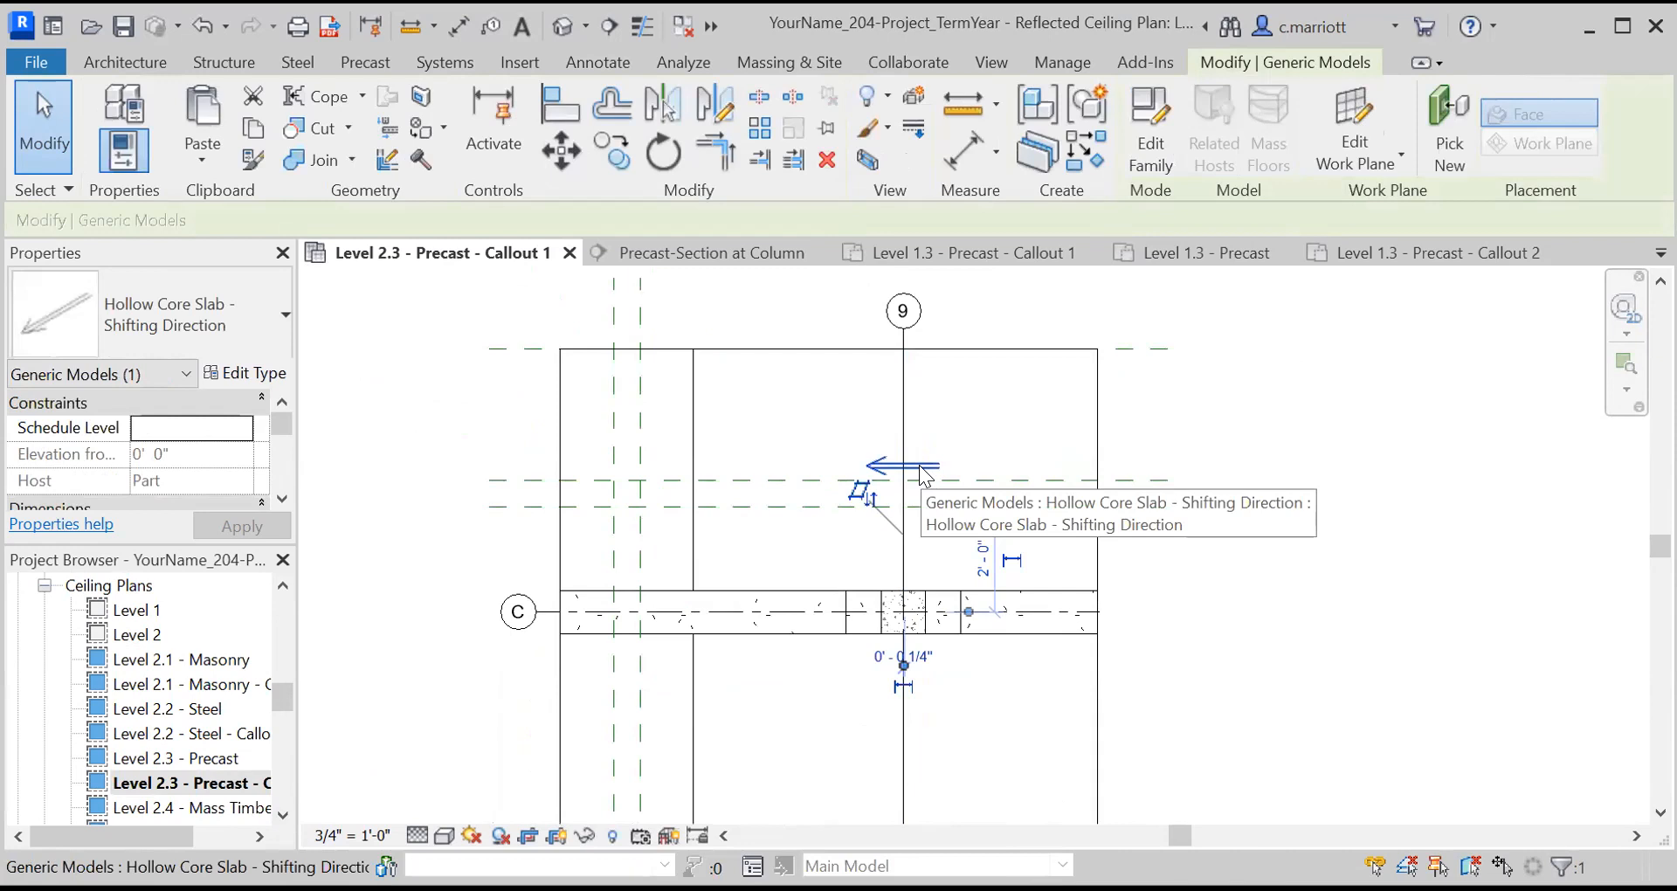
right_click(918, 464)
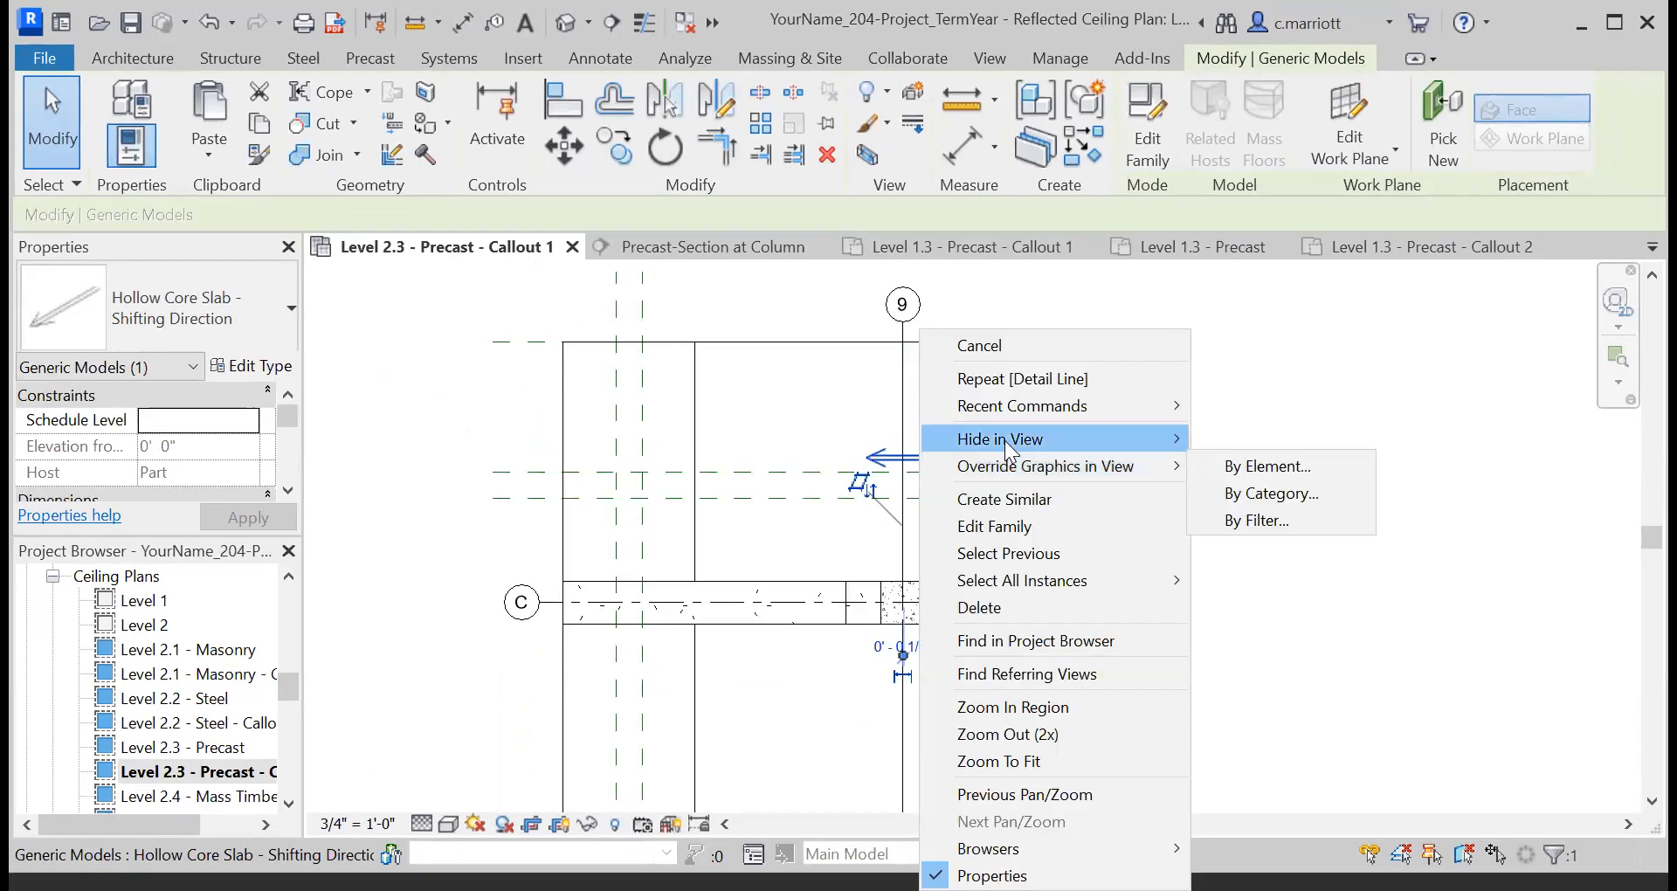
mouse_move(1004, 441)
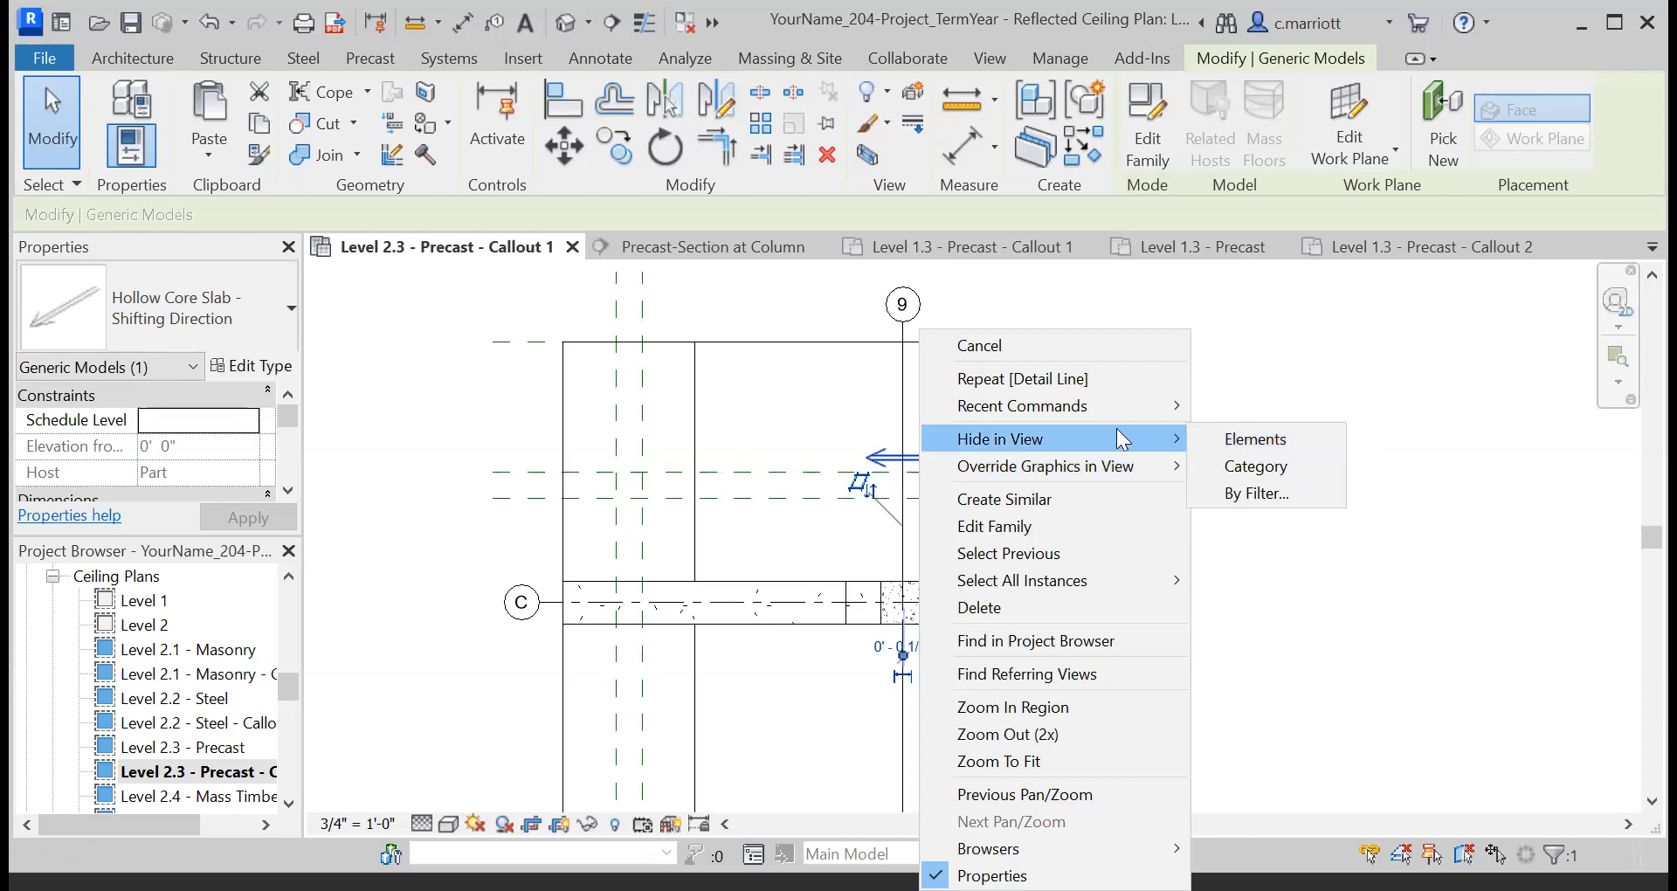
left_click(1245, 441)
scroll(956, 576, "down", 1)
scroll(938, 617, "up", 2)
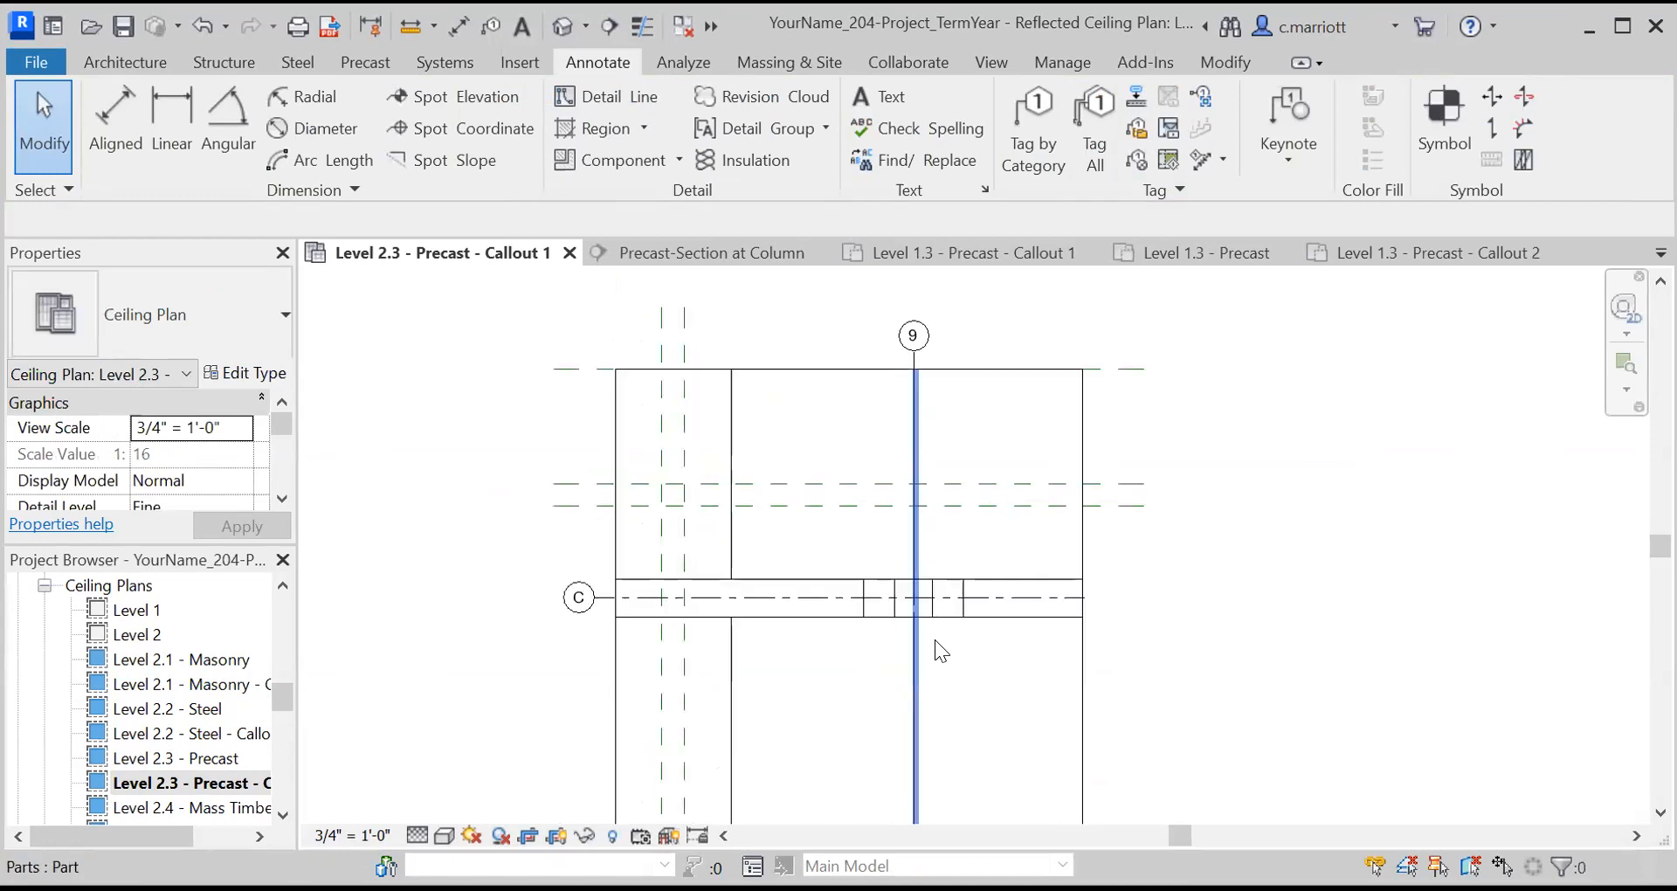
scroll(984, 645, "down", 1)
scroll(1036, 650, "down", 1)
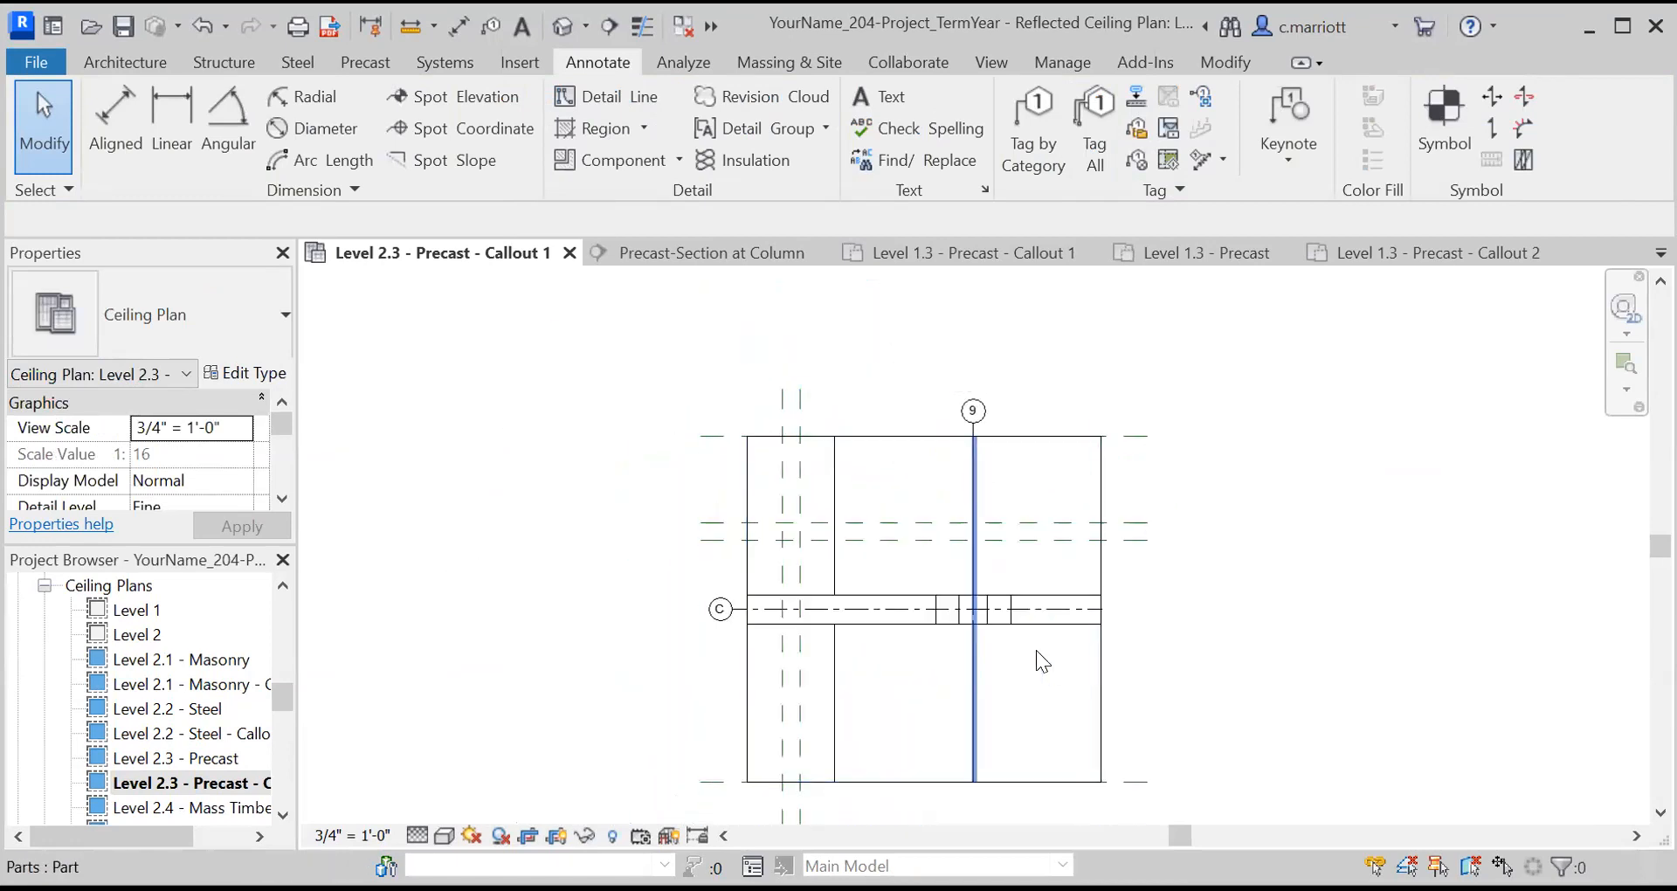
scroll(1245, 676, "down", 1)
scroll(1188, 598, "up", 2)
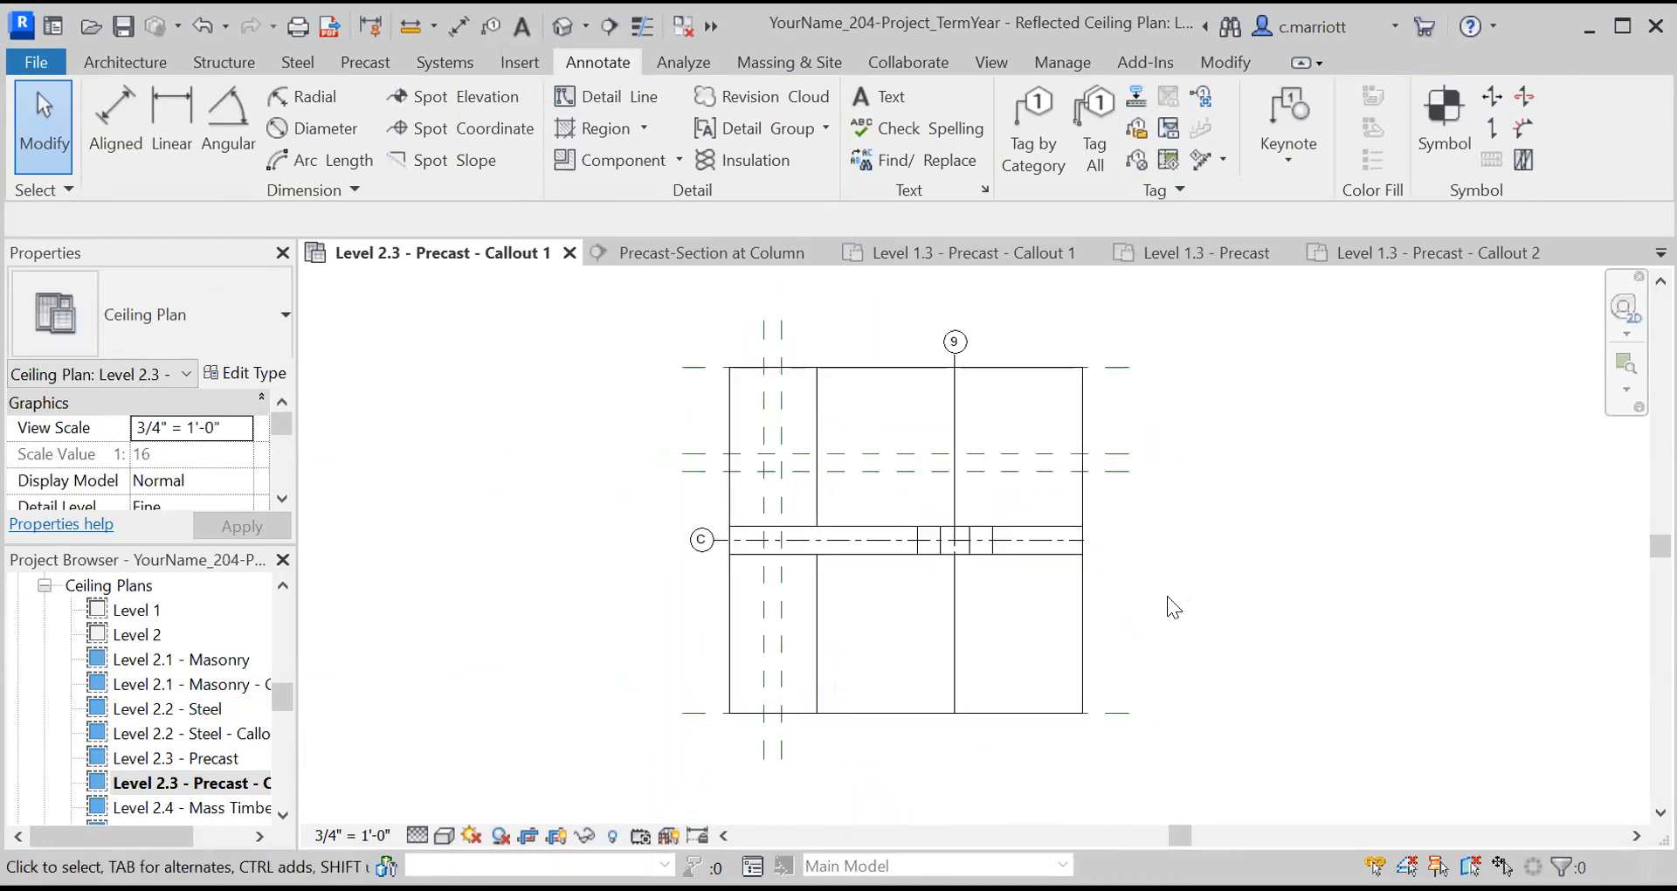
scroll(1190, 599, "down", 1)
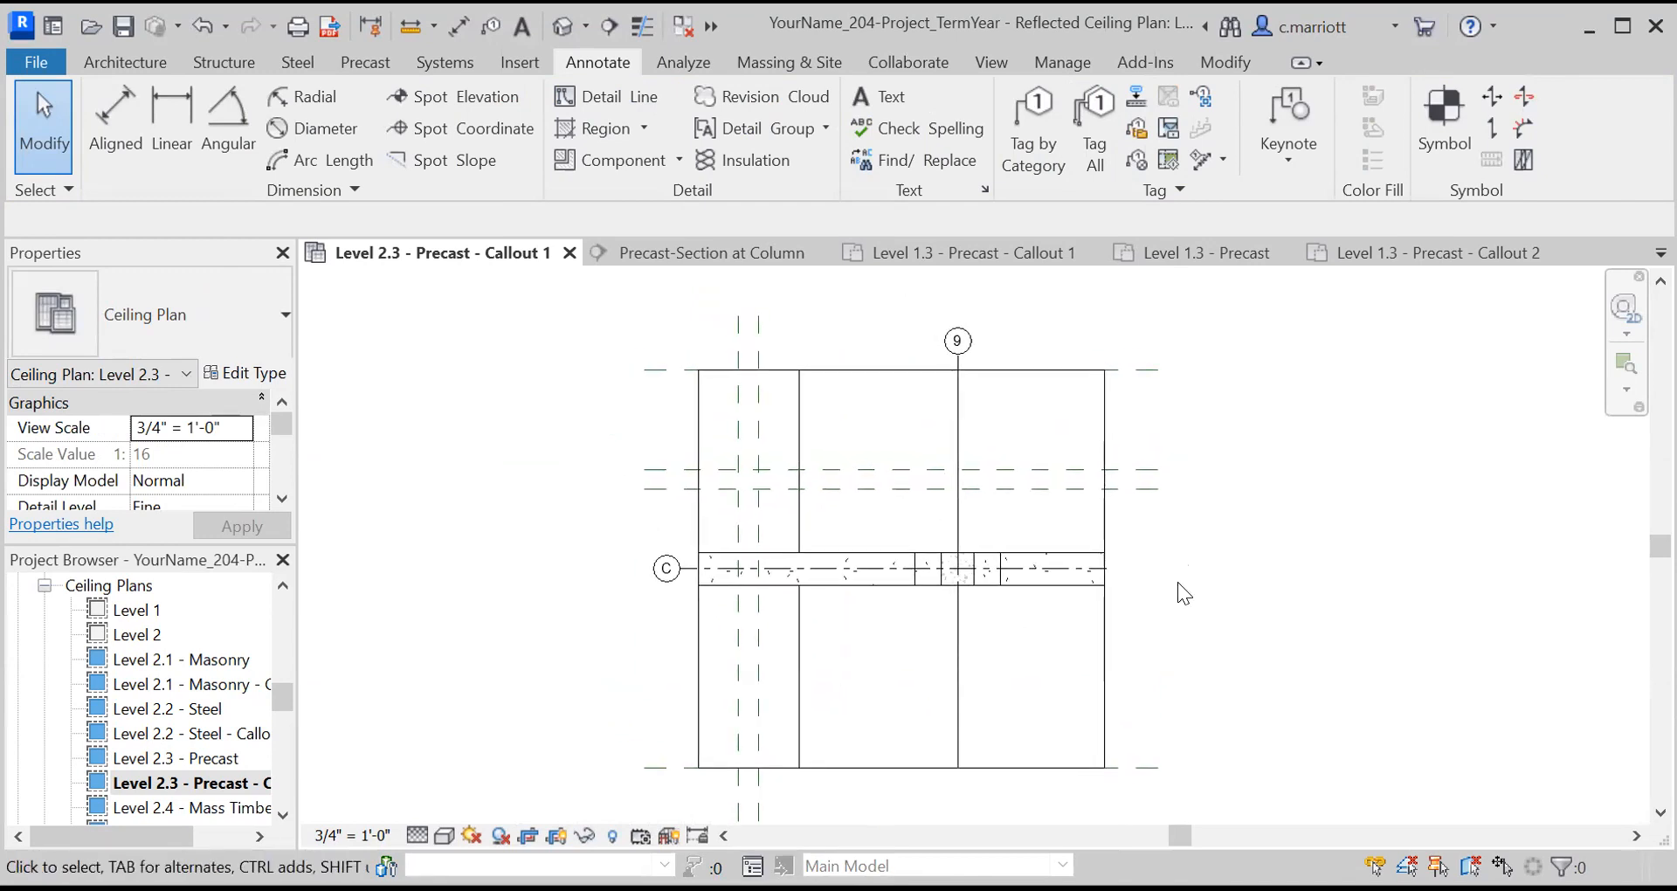